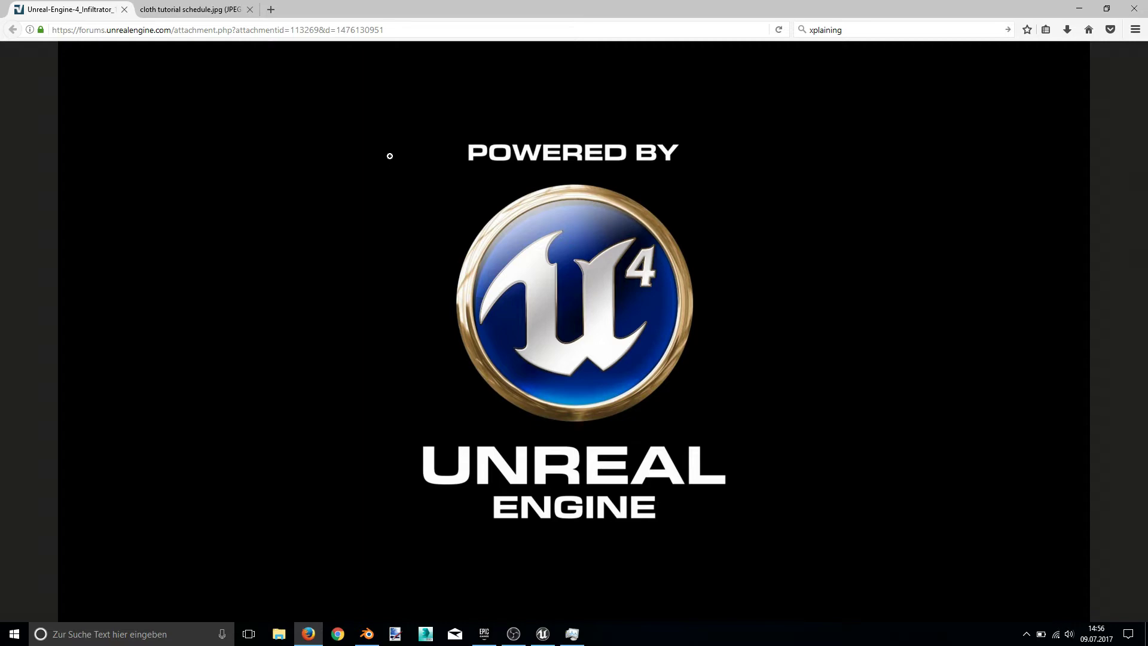
View the cloth tutorial schedule image and switch to the Unreal Editor.
{"action": "left_click", "coordinate": [190, 9]}
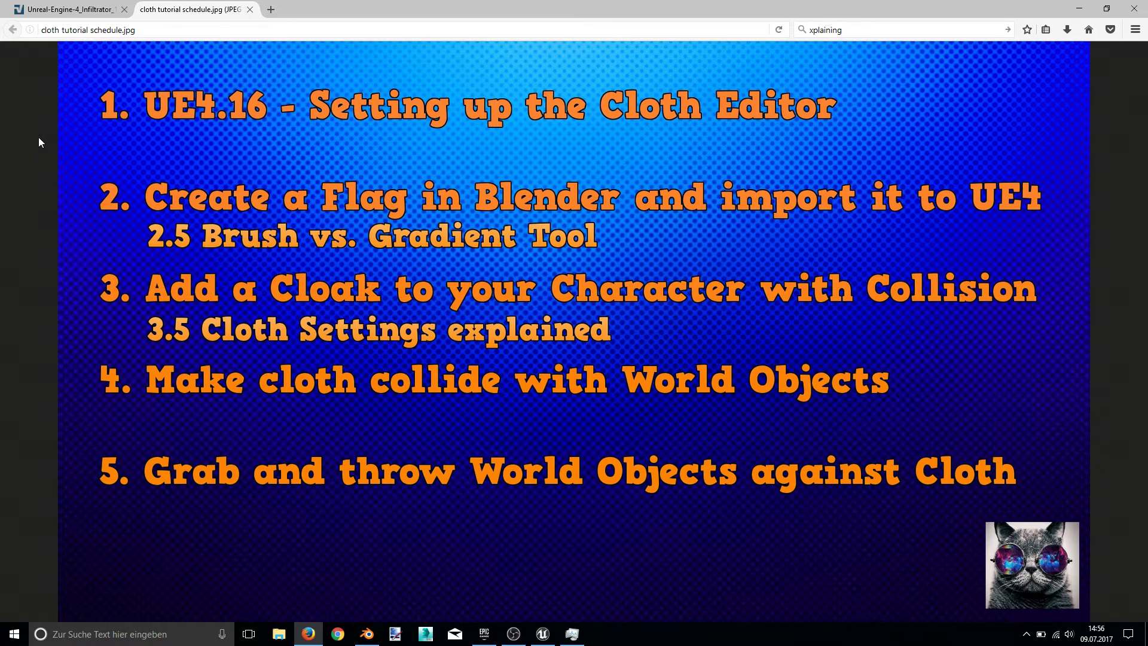
{"action": "left_click", "coordinate": [545, 632]}
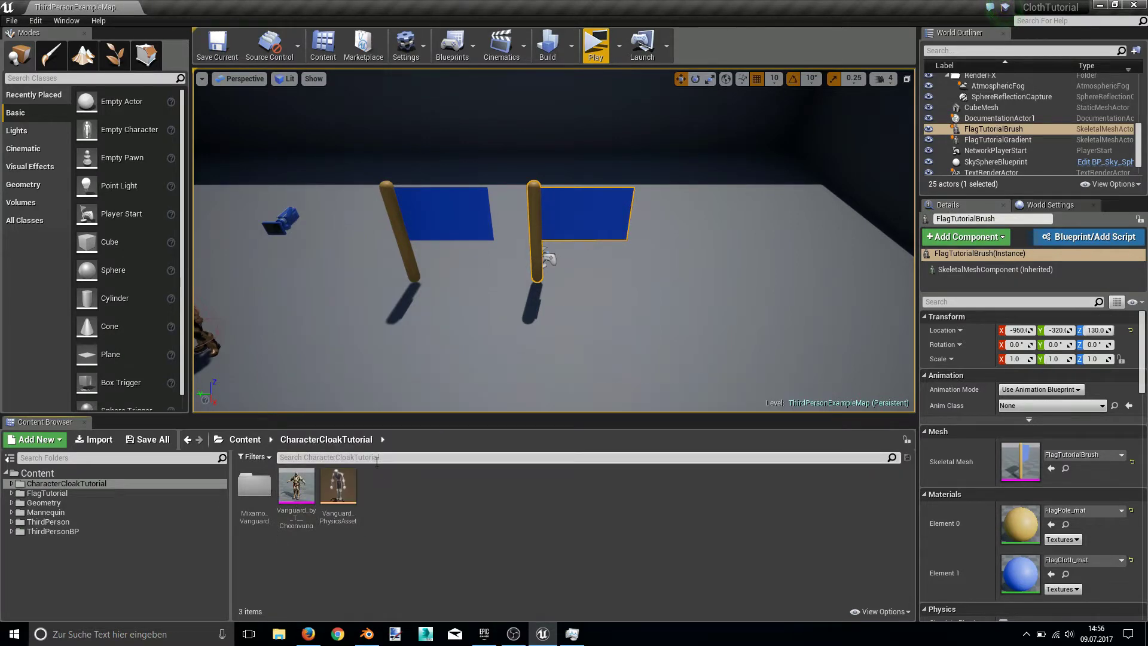
Play the level in a preview window and run the character around near the flags, ending with the preview stopped.
{"action": "left_click", "coordinate": [594, 46]}
{"action": "key", "text": "d"}
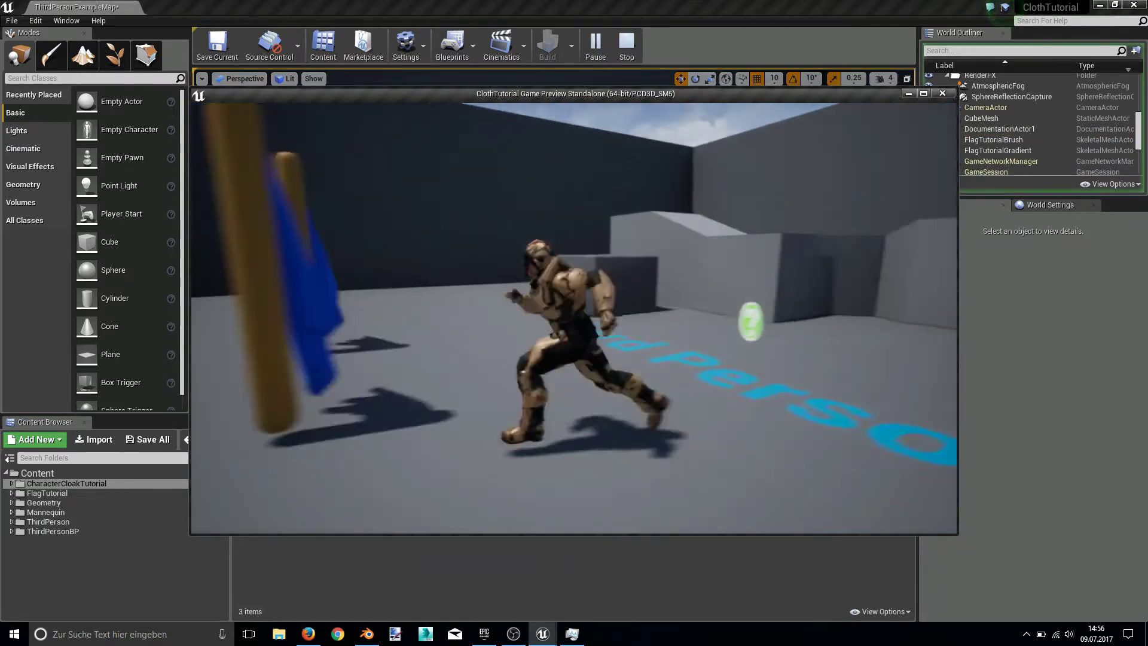
{"action": "key", "text": "s"}
{"action": "key", "text": "w"}
{"action": "key", "text": "d"}
{"action": "key", "text": "w"}
{"action": "key", "text": "Escape"}
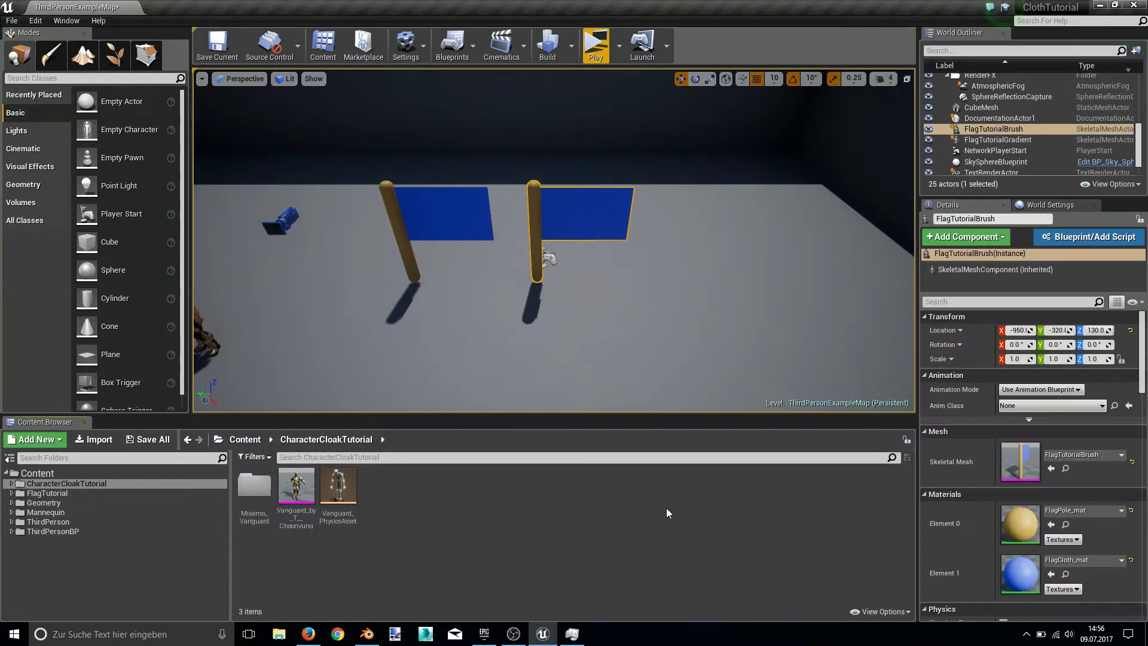
Export the Vanguard skeletal mesh from the CharacterCloakTutorial folder as an FBX file into Desktop\UE4 Tutorials, keeping the suggested file name.
{"action": "mouse_move", "coordinate": [297, 494]}
{"action": "left_click", "coordinate": [308, 485]}
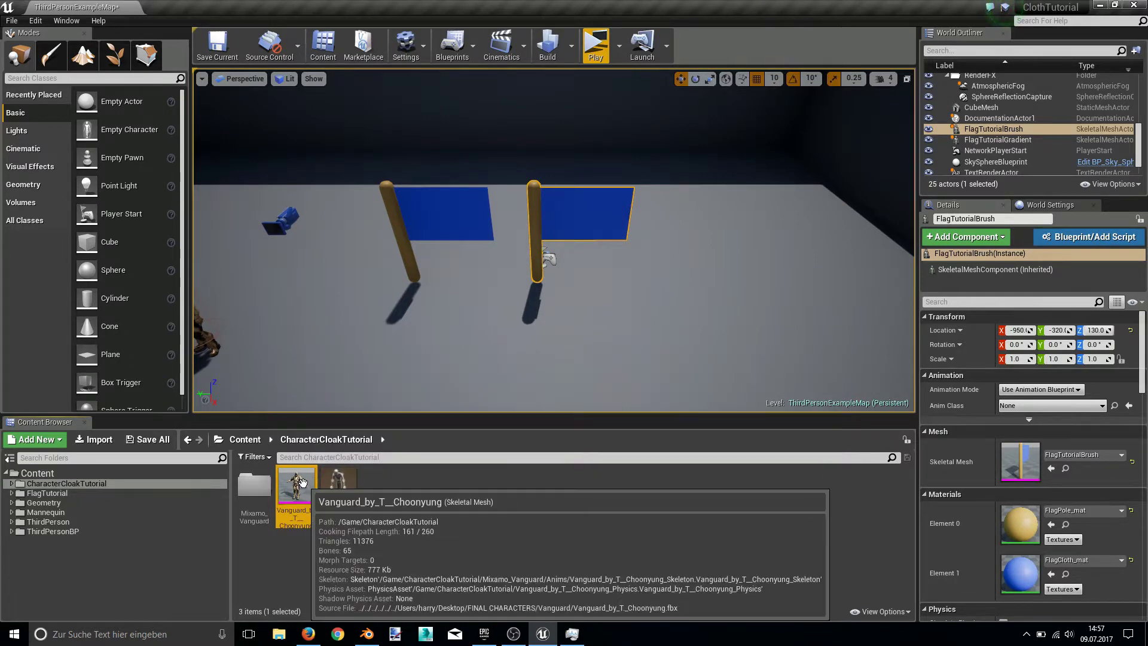
{"action": "right_click", "coordinate": [303, 482]}
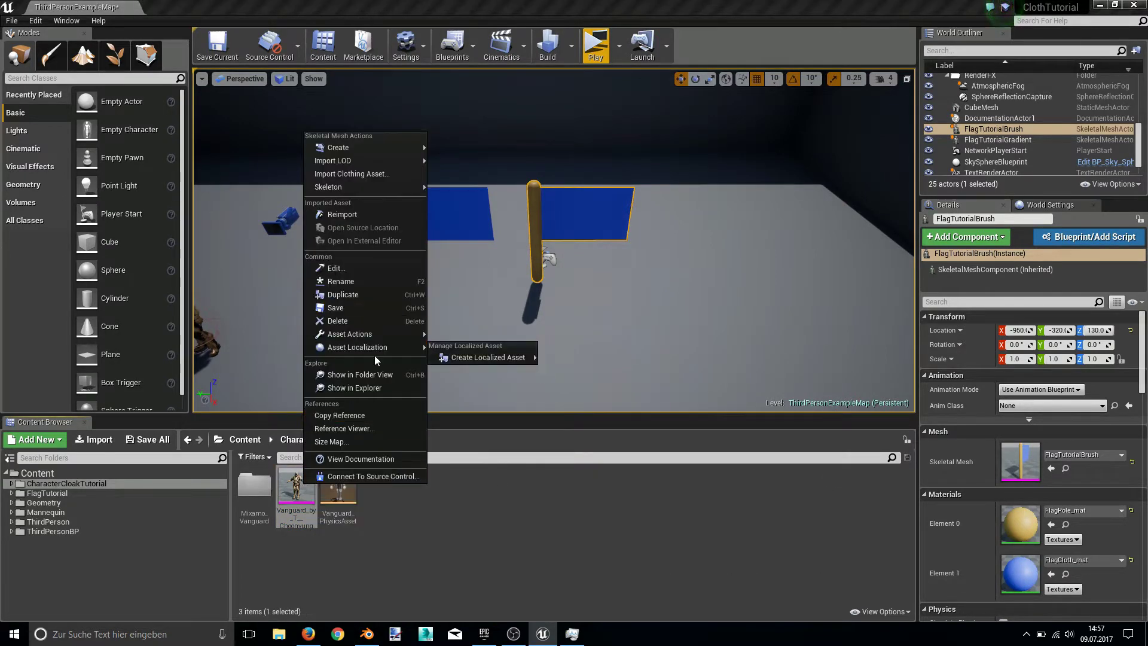
{"action": "mouse_move", "coordinate": [379, 333]}
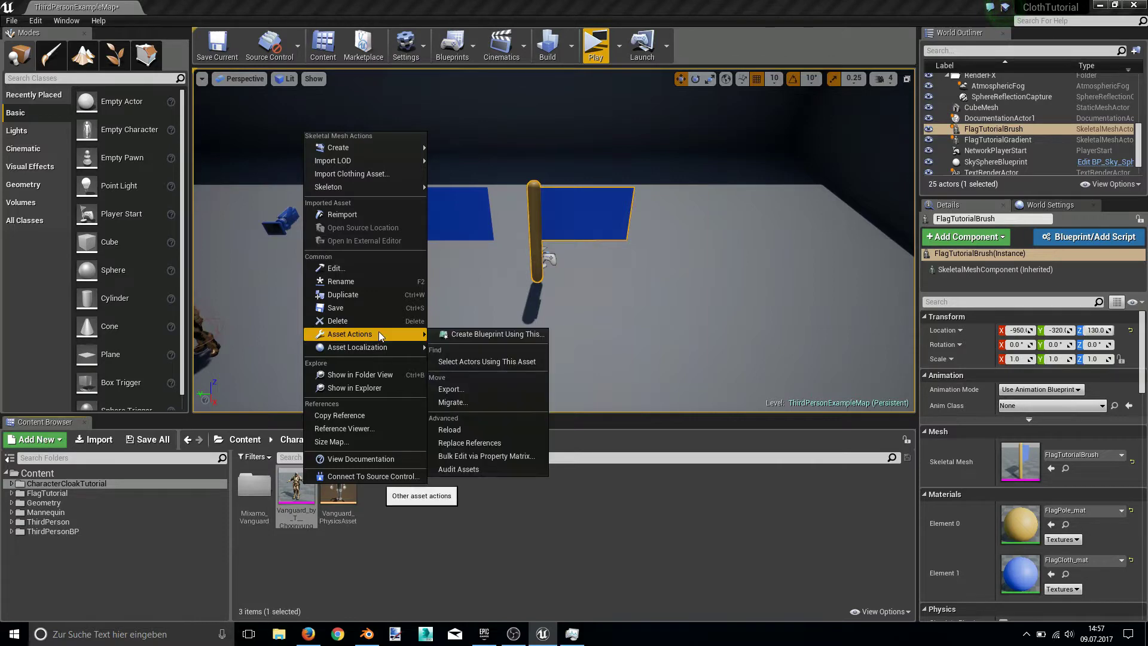
{"action": "left_click", "coordinate": [495, 389]}
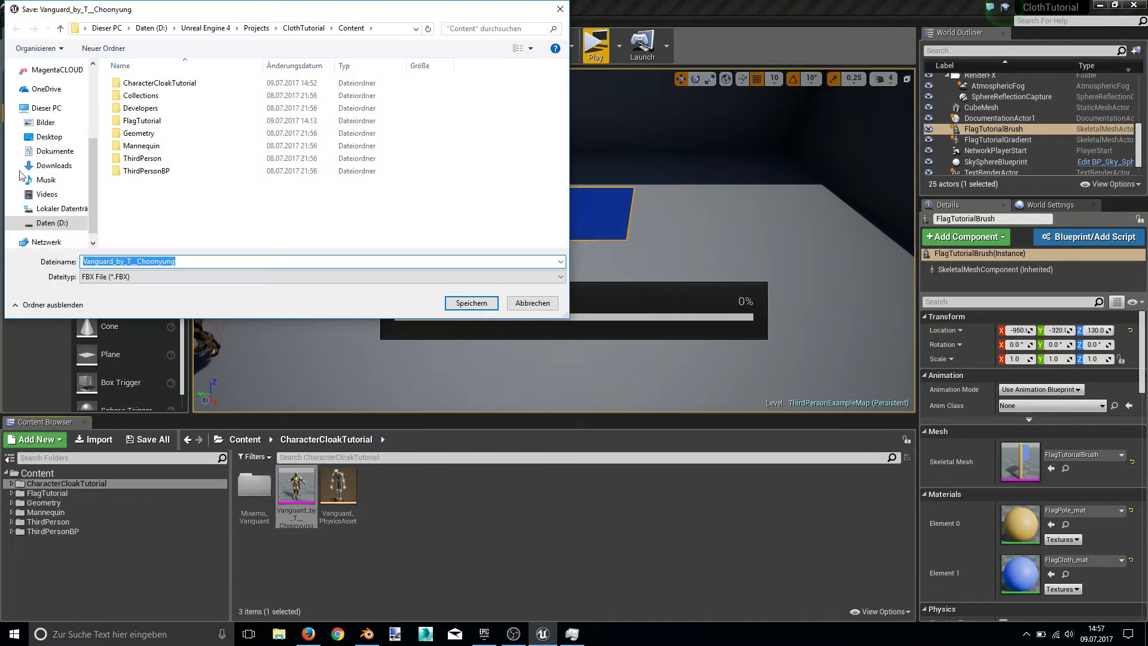
{"action": "left_click", "coordinate": [71, 137]}
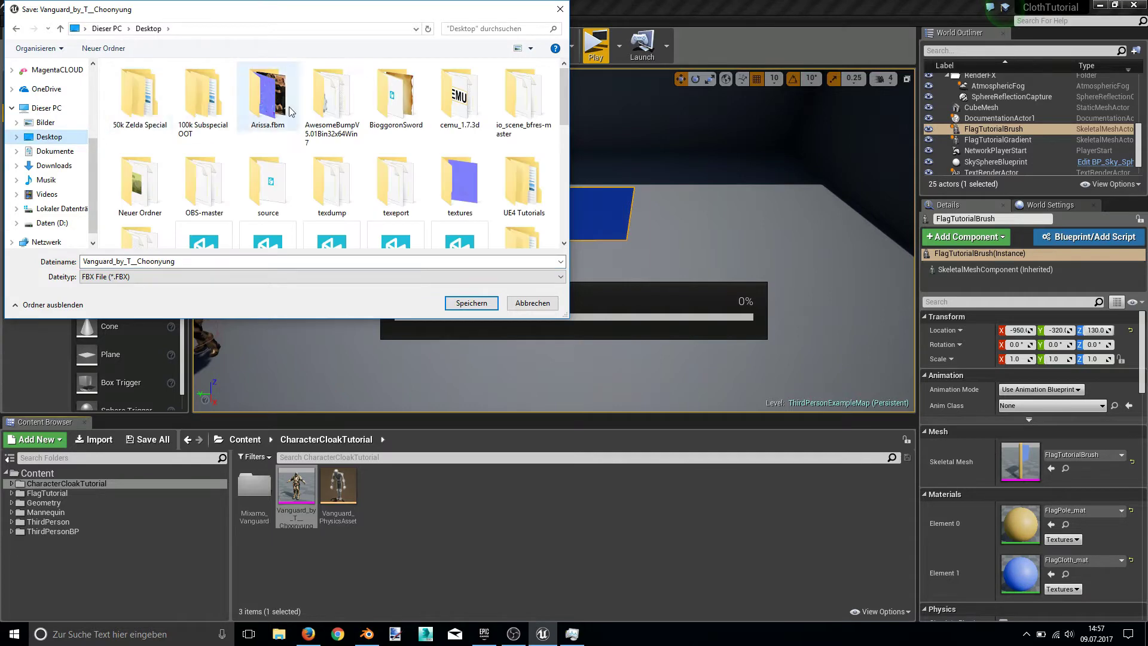
{"action": "scroll", "coordinate": [377, 154], "scroll_direction": "down", "scroll_amount": 3}
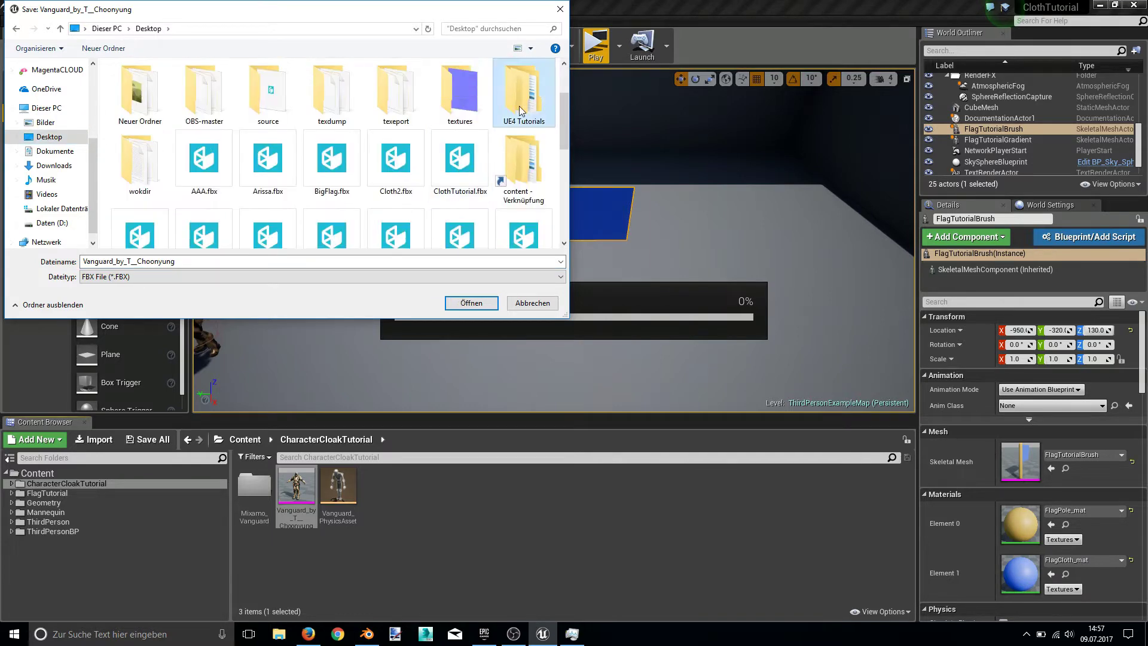
{"action": "double_click", "coordinate": [515, 114]}
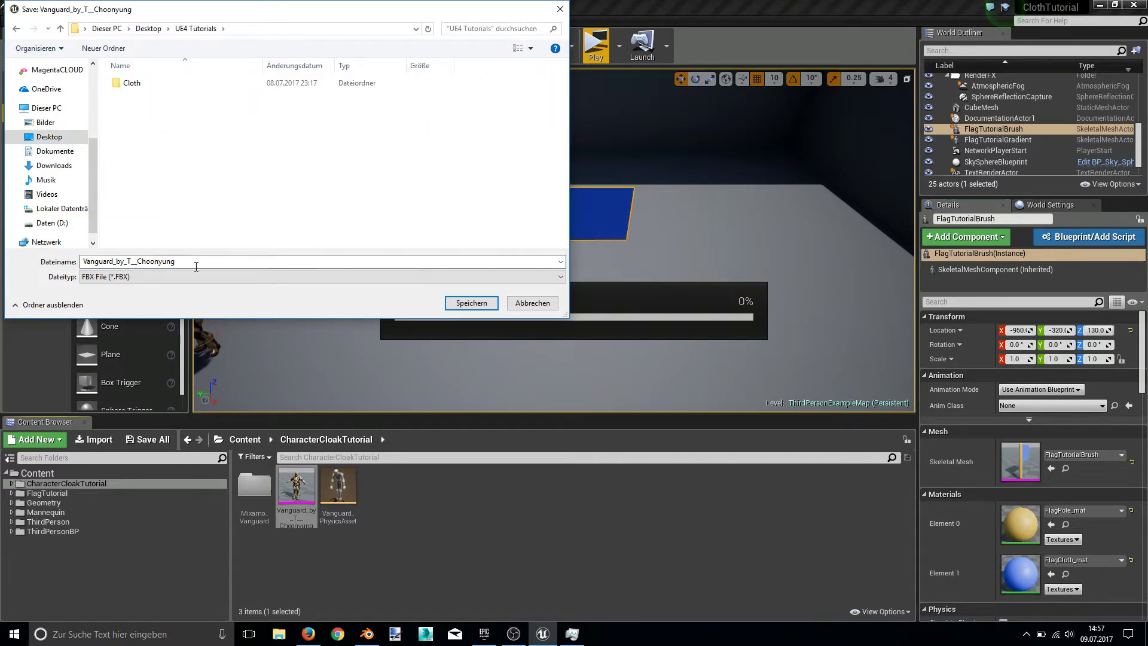
{"action": "left_click", "coordinate": [477, 303]}
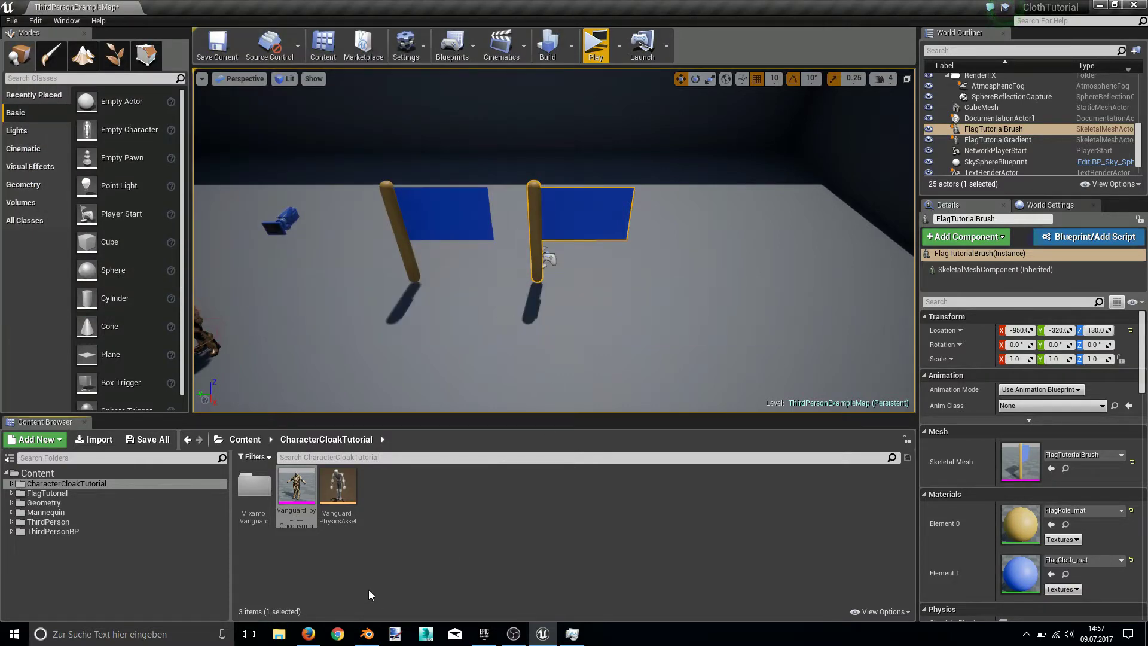
Switch to Blender and import the exported Vanguard FBX from the Desktop\UE4 Tutorials folder.
{"action": "left_click", "coordinate": [366, 634]}
{"action": "left_click", "coordinate": [494, 498]}
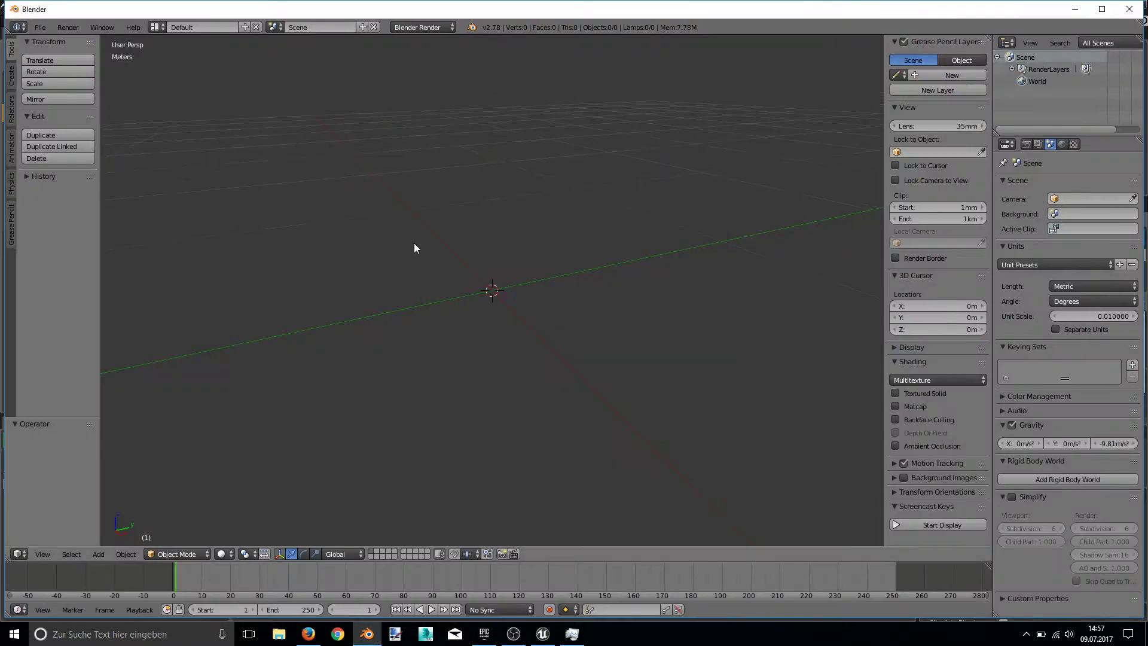
{"action": "left_click", "coordinate": [41, 28]}
{"action": "mouse_move", "coordinate": [76, 242]}
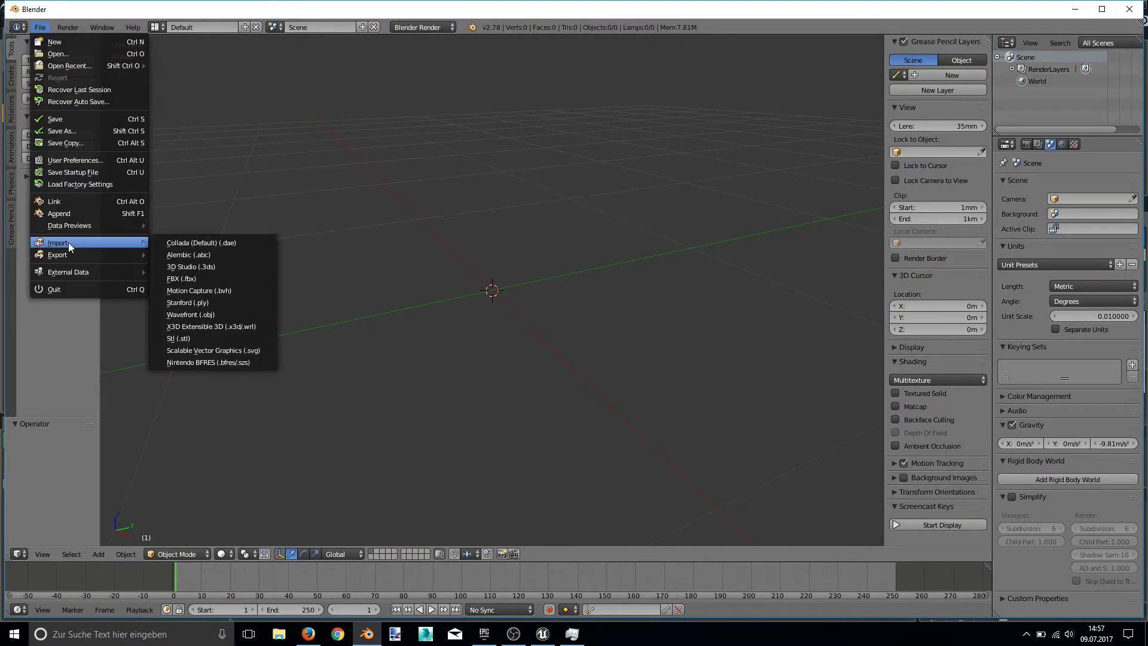
{"action": "left_click", "coordinate": [238, 280]}
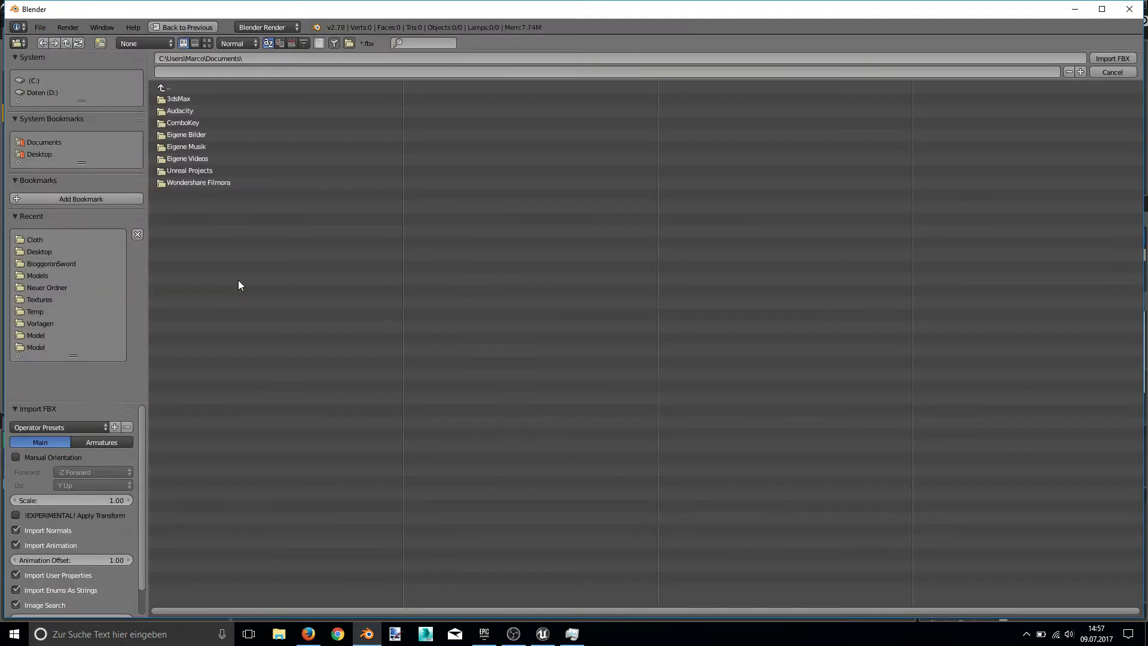
{"action": "left_click", "coordinate": [45, 239]}
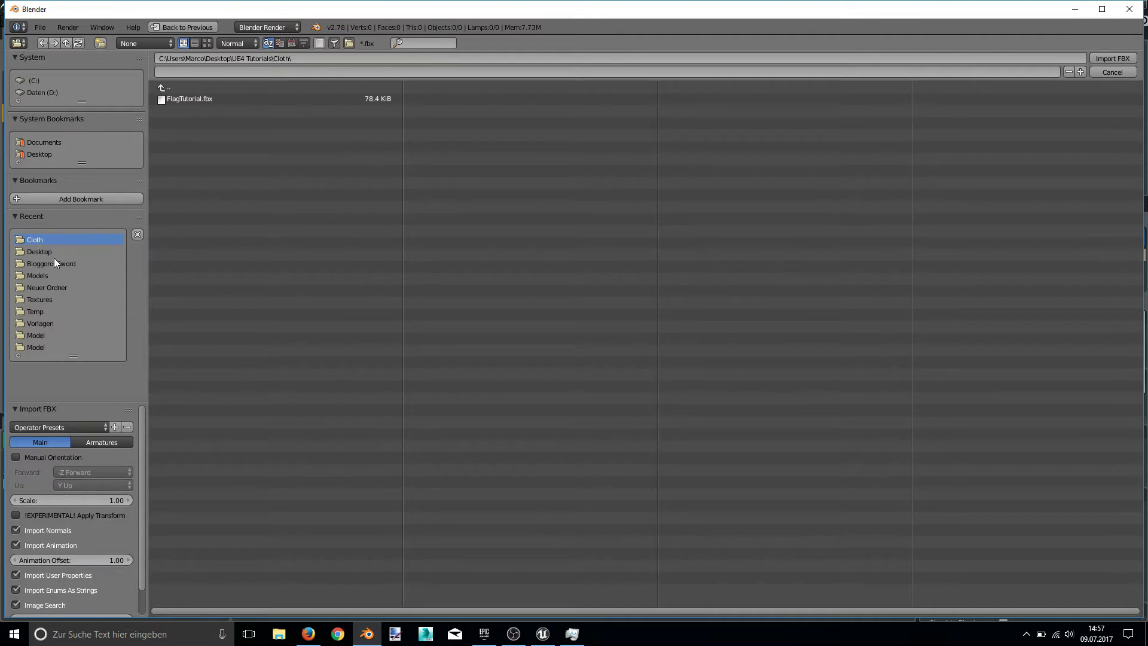
{"action": "left_click", "coordinate": [56, 251]}
{"action": "left_click", "coordinate": [239, 267]}
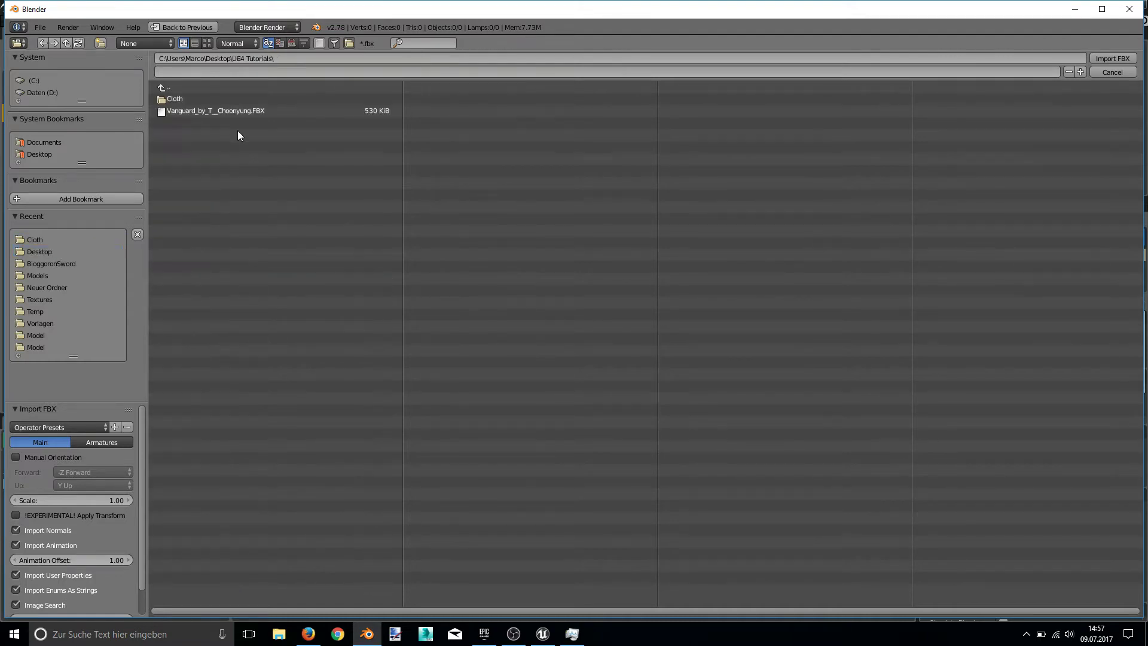
{"action": "left_click", "coordinate": [238, 111]}
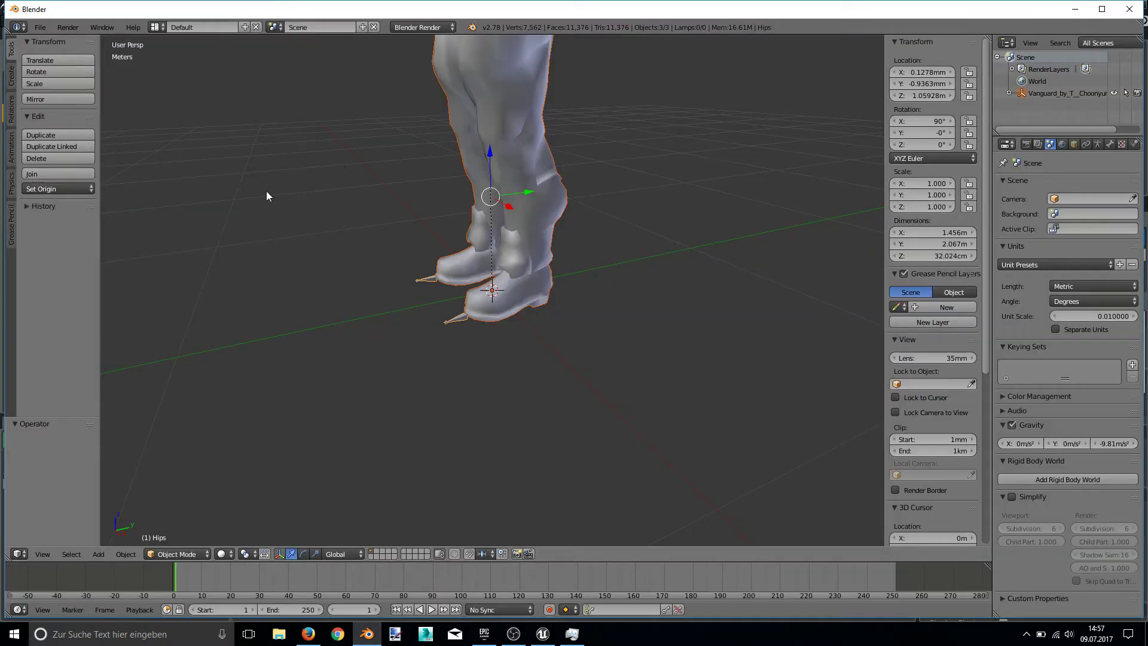
Start the screencast key display and hide the viewport's properties sidebar.
{"action": "scroll", "coordinate": [267, 194], "scroll_direction": "down", "scroll_amount": 9}
{"action": "middle_click_drag", "start_coordinate": [267, 194], "coordinate": [303, 244], "text": "shift"}
{"action": "scroll", "coordinate": [436, 306], "scroll_direction": "up", "scroll_amount": 6}
{"action": "middle_click_drag", "start_coordinate": [436, 306], "coordinate": [404, 218], "text": "shift"}
{"action": "scroll", "coordinate": [407, 219], "scroll_direction": "up", "scroll_amount": 1}
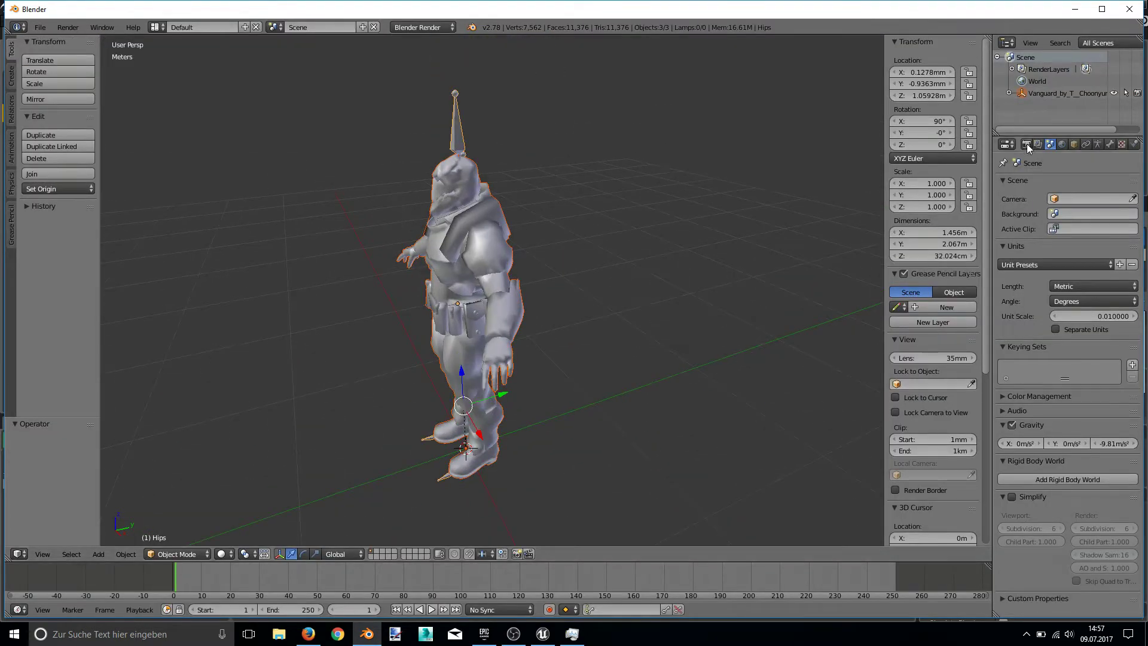
{"action": "scroll", "coordinate": [941, 447], "scroll_direction": "down", "scroll_amount": 9}
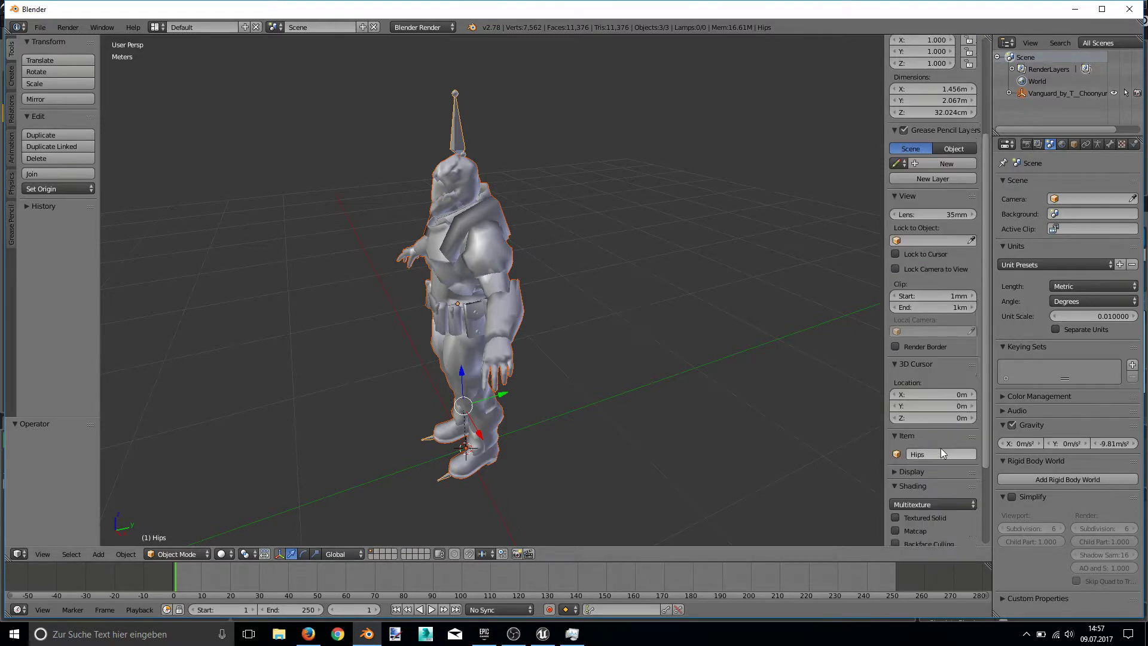
{"action": "left_click", "coordinate": [930, 535]}
{"action": "key", "text": "n"}
Widen the outliner and delete only the Vanguard parent object above the Hips armature.
{"action": "left_click", "coordinate": [1009, 94]}
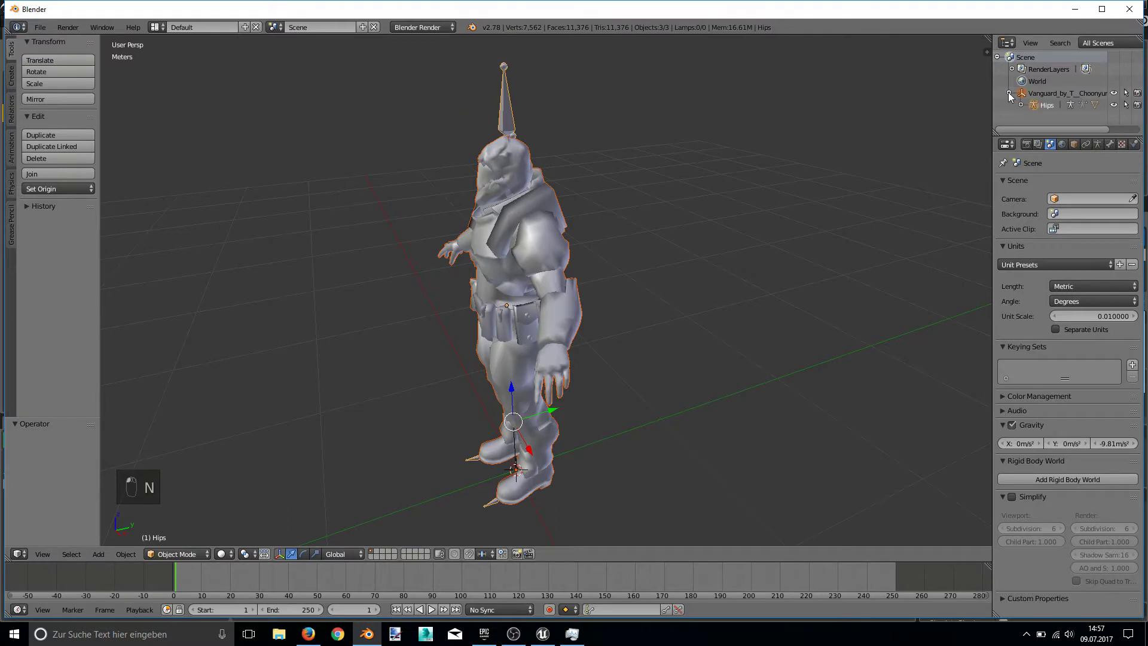
{"action": "left_click", "coordinate": [1053, 94]}
{"action": "left_click_drag", "start_coordinate": [991, 98], "coordinate": [831, 98]}
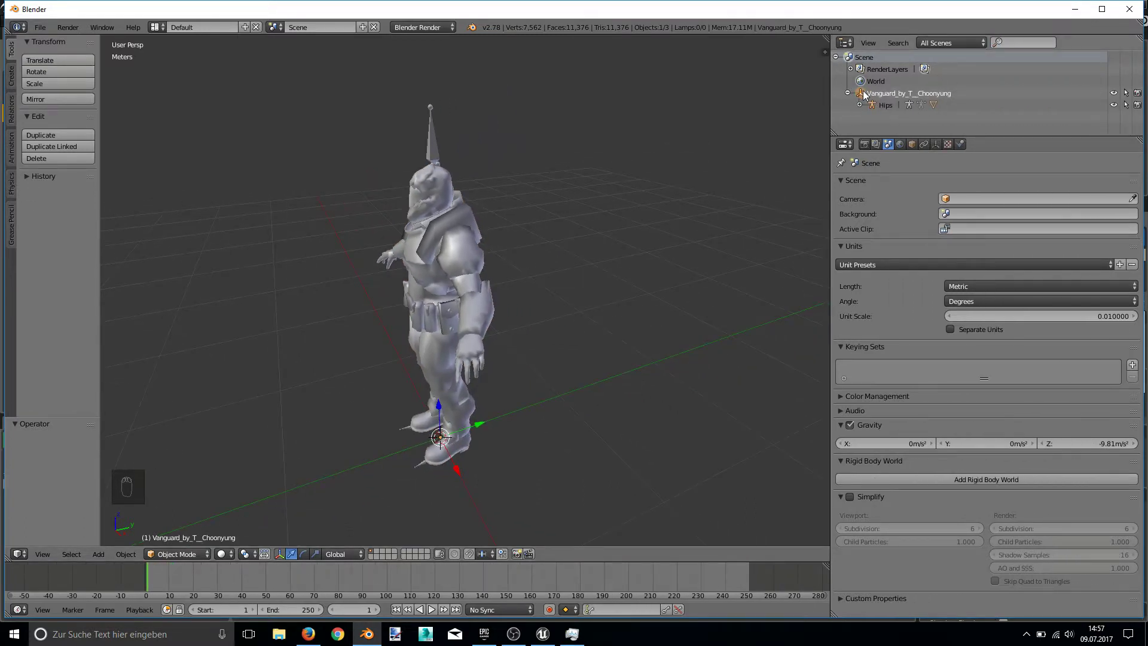
{"action": "scroll", "coordinate": [562, 159], "scroll_direction": "up", "scroll_amount": 2}
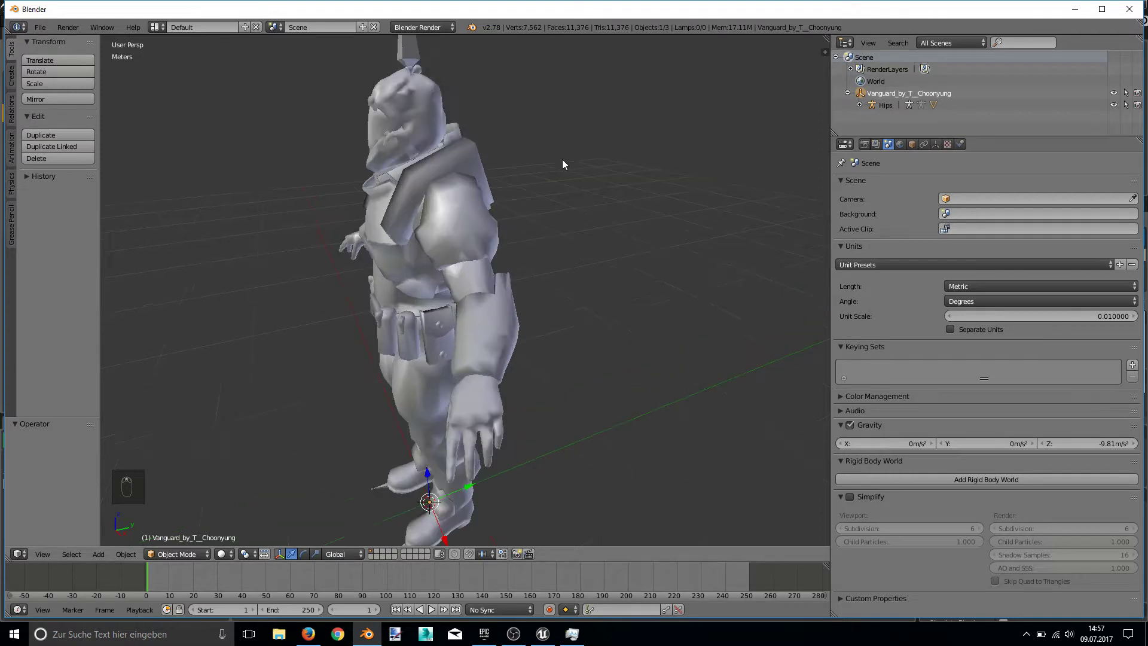
{"action": "scroll", "coordinate": [562, 159], "scroll_direction": "up", "scroll_amount": 2}
{"action": "scroll", "coordinate": [552, 168], "scroll_direction": "down", "scroll_amount": 1}
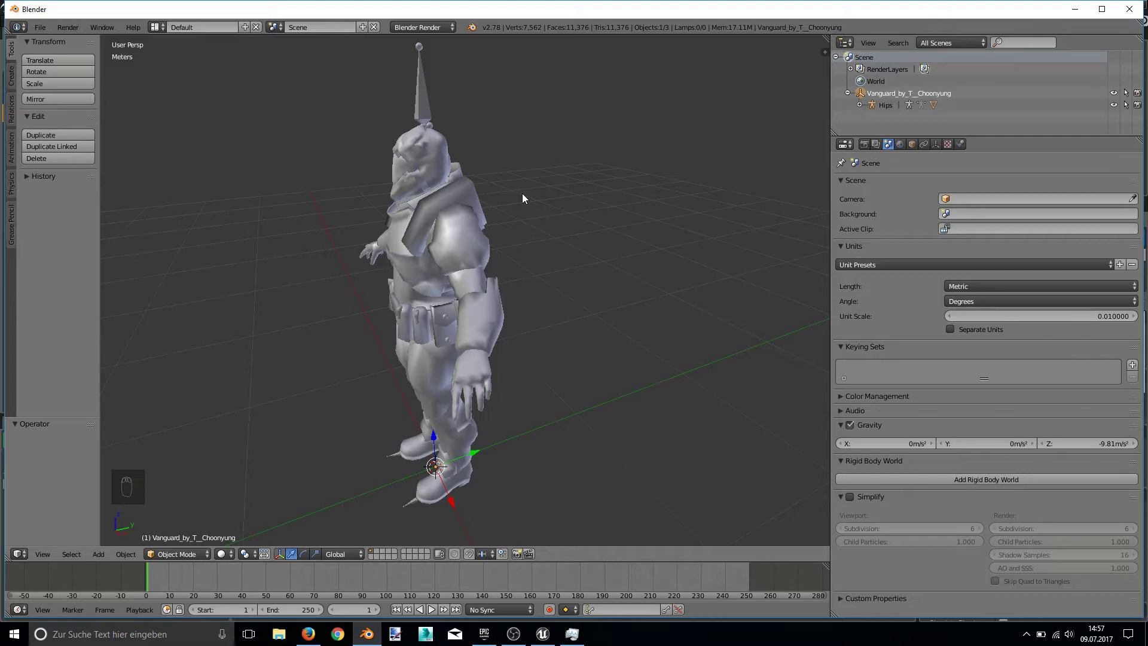
{"action": "right_click", "coordinate": [886, 96]}
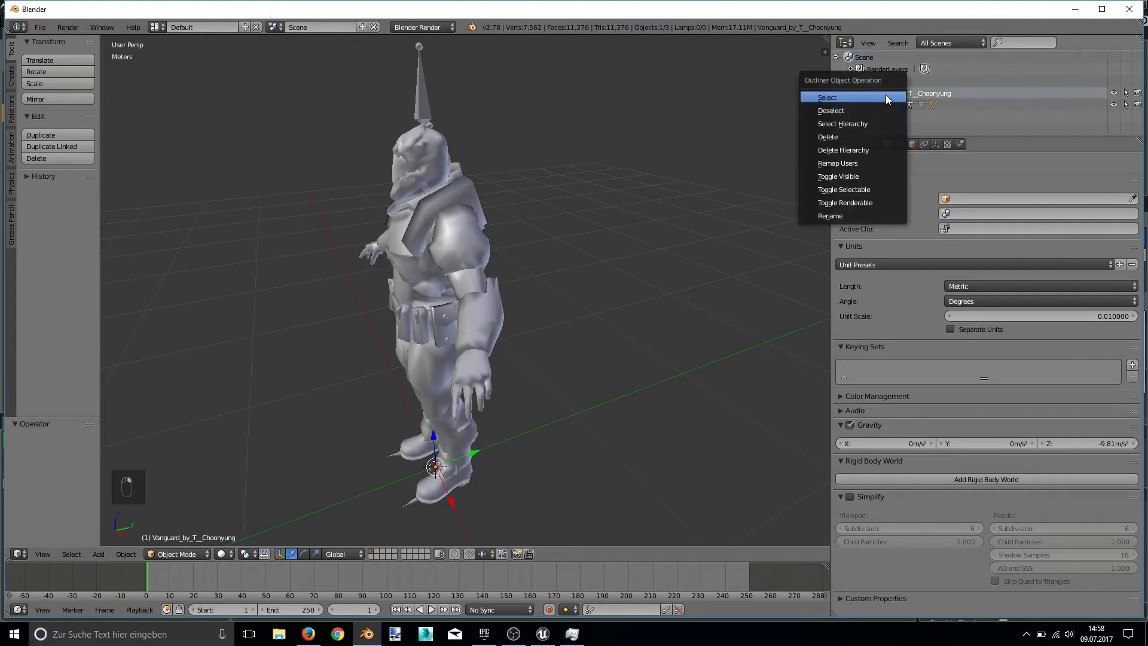
{"action": "left_click", "coordinate": [866, 137]}
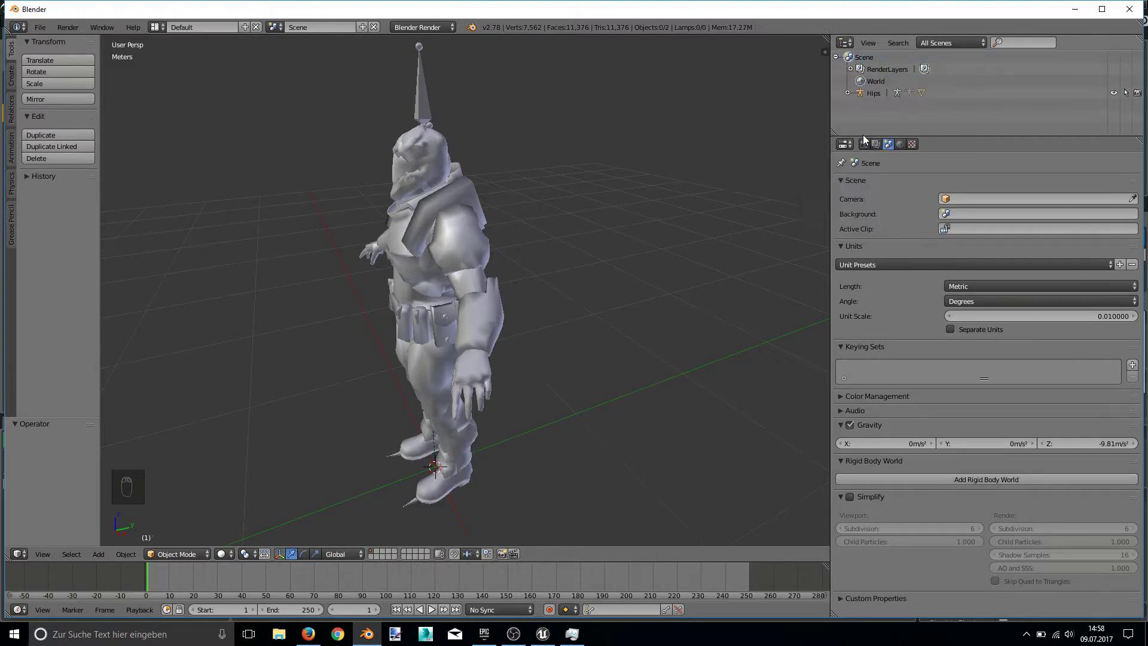
Expand the Hips hierarchy and add a plane mesh at the character's feet.
{"action": "left_click", "coordinate": [847, 93]}
{"action": "scroll", "coordinate": [631, 174], "scroll_direction": "down", "scroll_amount": 3}
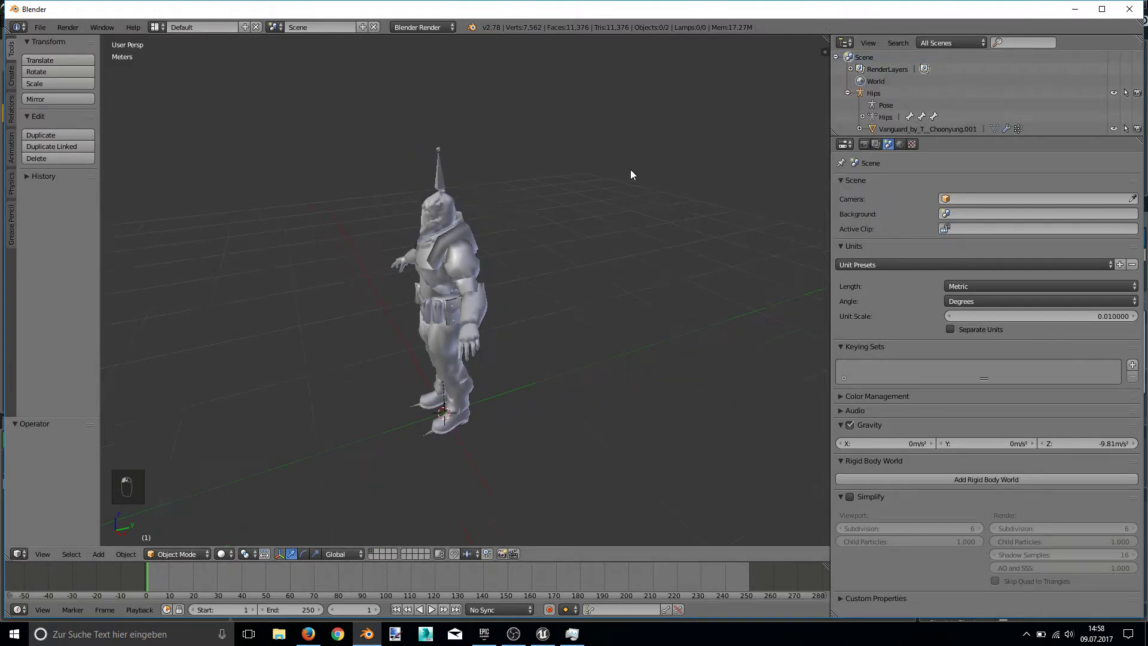
{"action": "middle_click_drag", "start_coordinate": [630, 171], "coordinate": [457, 414]}
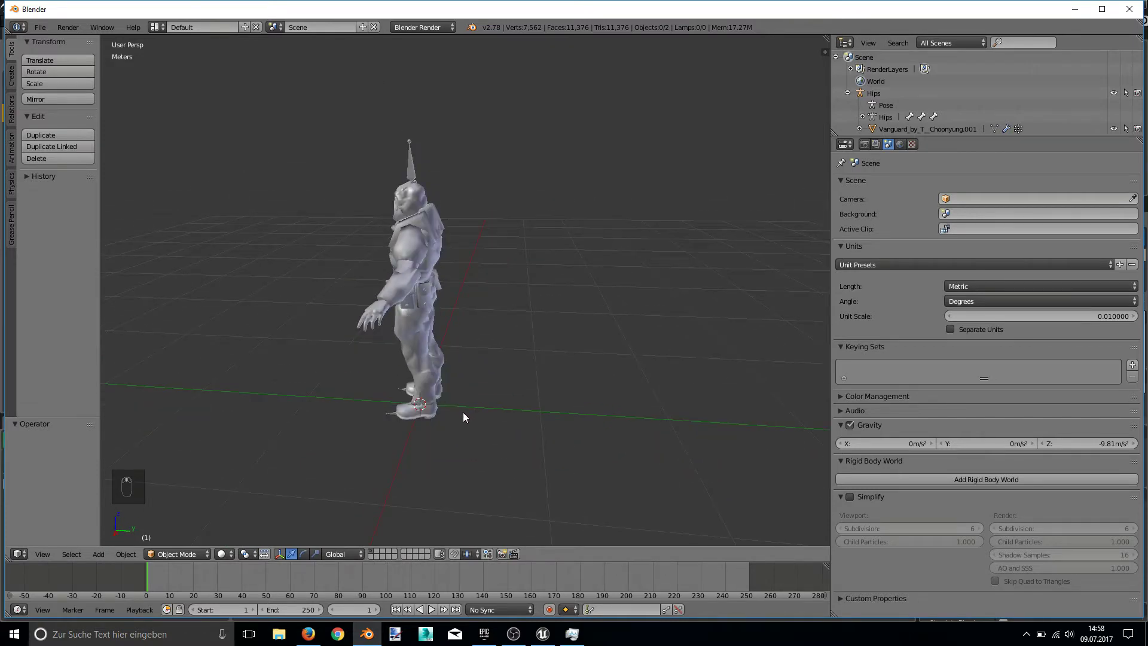
{"action": "key", "text": "shift+a"}
{"action": "mouse_move", "coordinate": [467, 411]}
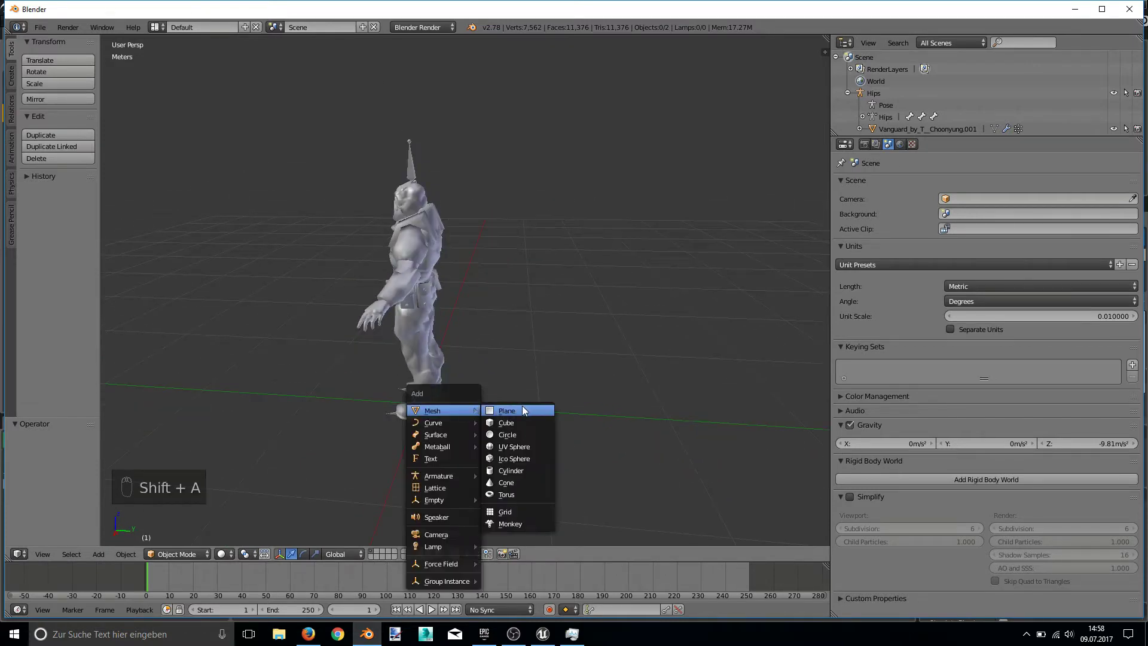
{"action": "left_click", "coordinate": [522, 411]}
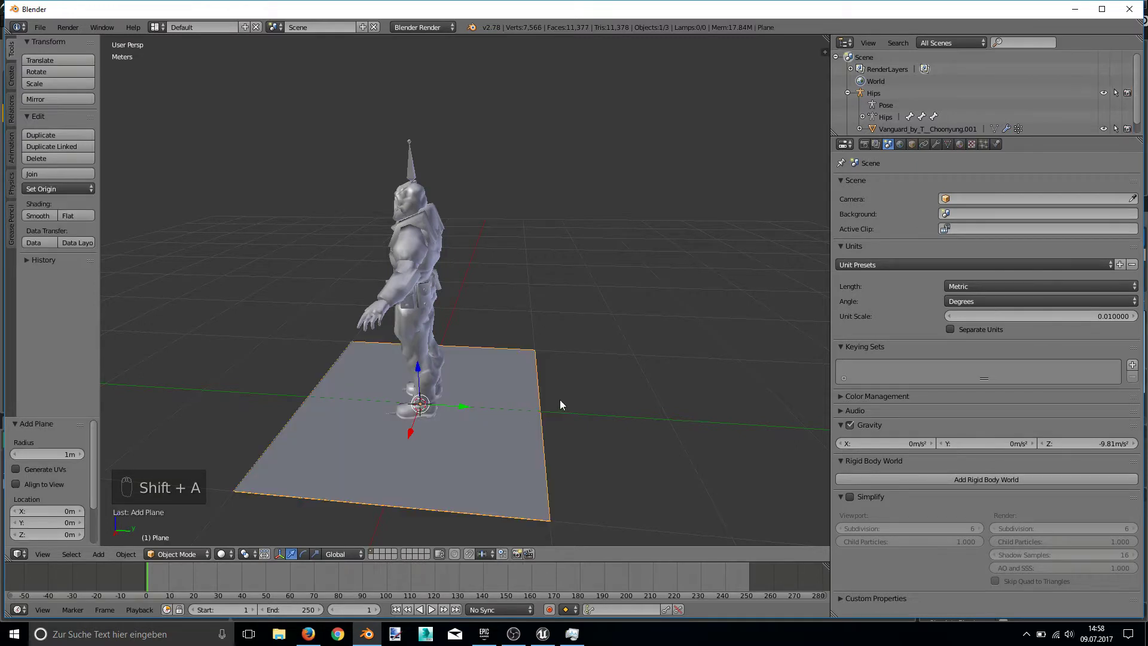
In Edit Mode, rotate the whole plane 90° about the X axis so it stands upright.
{"action": "key", "text": "Tab"}
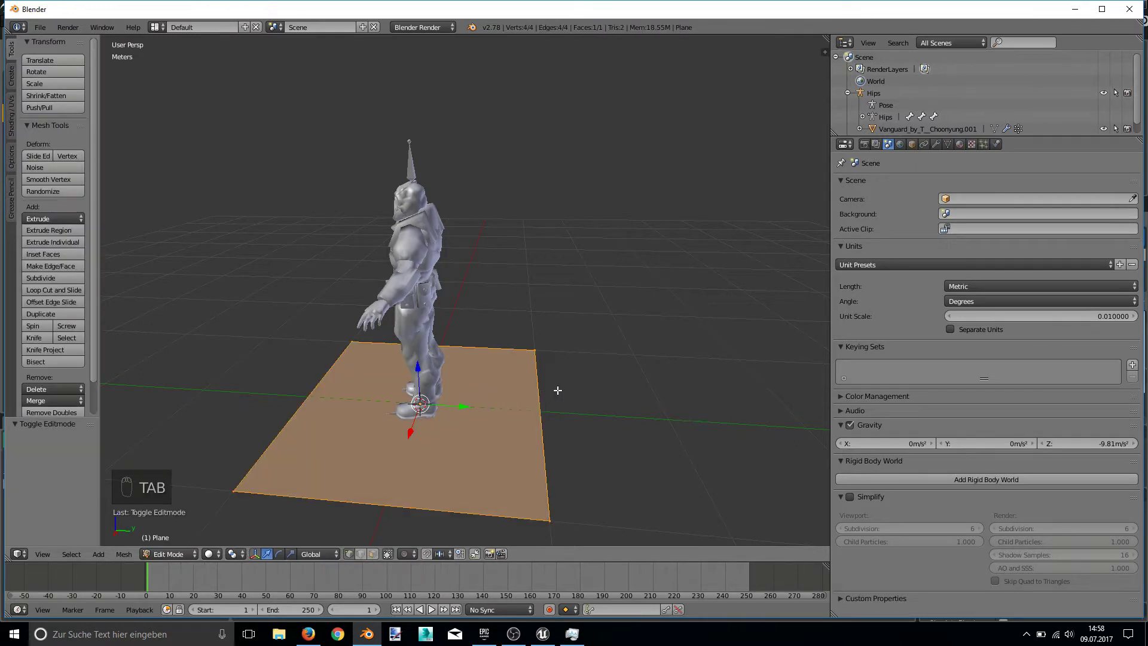
{"action": "key", "text": "r"}
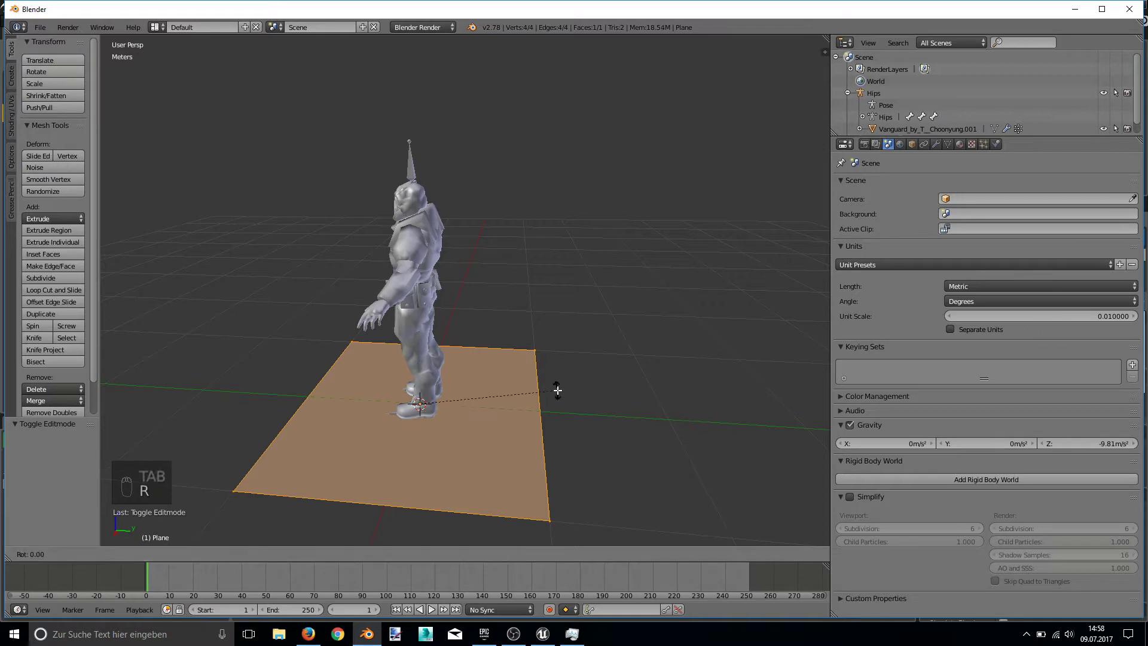
{"action": "type", "text": "x"}
{"action": "type", "text": "90"}
{"action": "left_click", "coordinate": [557, 390]}
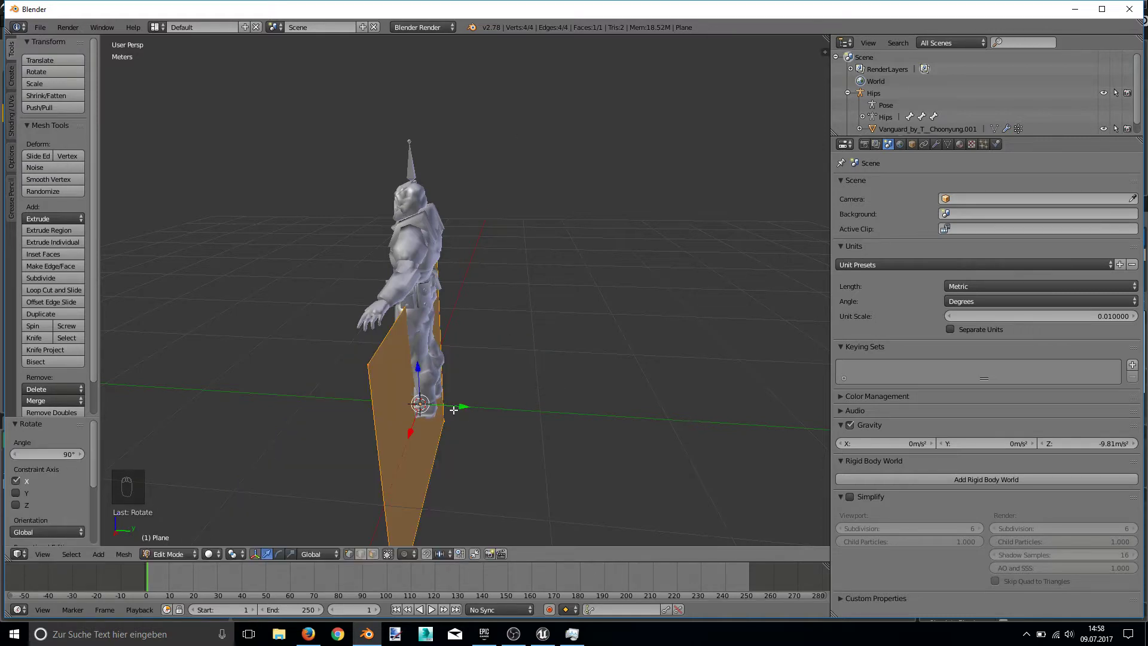
Move the upright plane along Y to behind the character and rotate it 180° about the X axis.
{"action": "left_click_drag", "start_coordinate": [463, 407], "coordinate": [510, 410]}
{"action": "middle_click_drag", "start_coordinate": [510, 410], "coordinate": [428, 393]}
{"action": "middle_click_drag", "start_coordinate": [584, 346], "coordinate": [618, 345]}
{"action": "type", "text": "rx180"}
{"action": "key", "text": "Return"}
{"action": "middle_click_drag", "start_coordinate": [592, 343], "coordinate": [627, 306]}
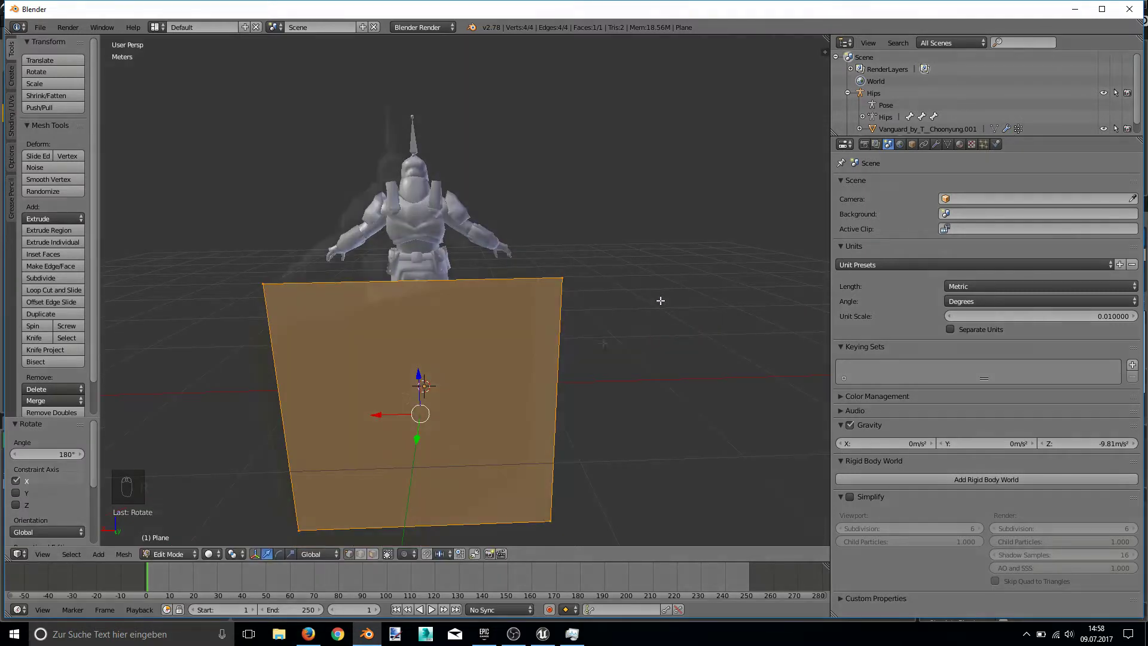
Scale the plane narrower along X and raise it along Z behind the character.
{"action": "key", "text": "s"}
{"action": "key", "text": "x"}
{"action": "left_click", "coordinate": [579, 310]}
{"action": "middle_click_drag", "start_coordinate": [579, 310], "coordinate": [454, 305]}
{"action": "left_click_drag", "start_coordinate": [448, 353], "coordinate": [451, 259]}
Scale the plane along Z and lower it slightly to line up with the character's back.
{"action": "key", "text": "s"}
{"action": "key", "text": "z"}
{"action": "left_click", "coordinate": [451, 259]}
{"action": "middle_click_drag", "start_coordinate": [451, 259], "coordinate": [434, 251]}
{"action": "left_click_drag", "start_coordinate": [434, 244], "coordinate": [434, 267]}
{"action": "middle_click_drag", "start_coordinate": [434, 266], "coordinate": [443, 231]}
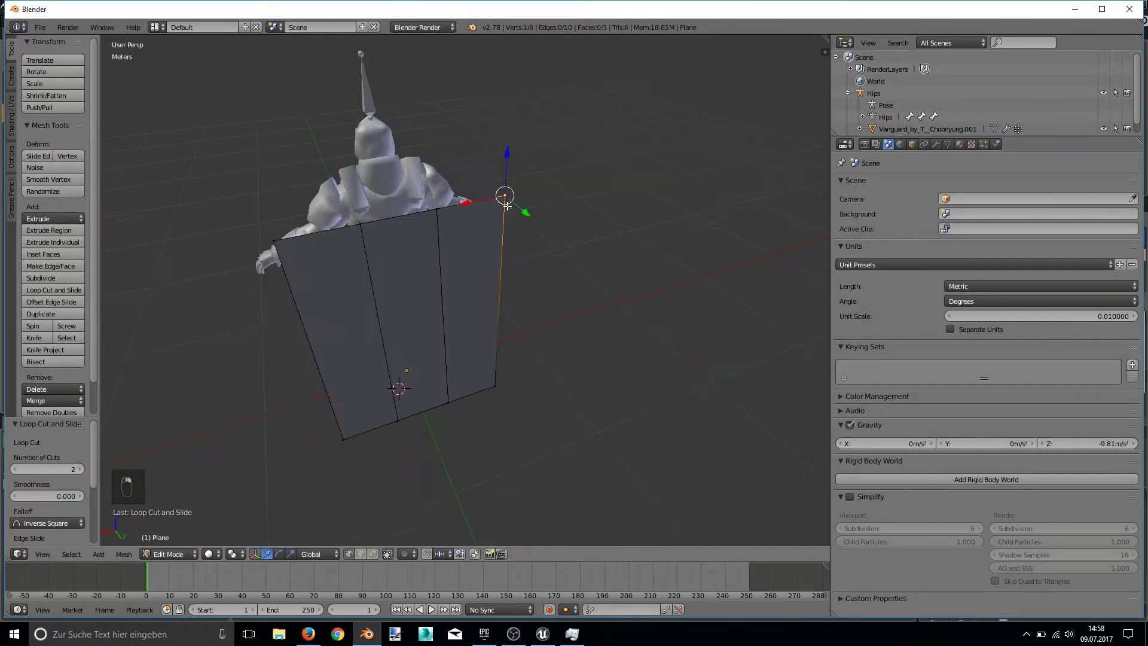
Scale the top edge of the cloak plane narrower along the X axis.
{"action": "key", "text": "s"}
{"action": "key", "text": "x"}
{"action": "left_click", "coordinate": [447, 196]}
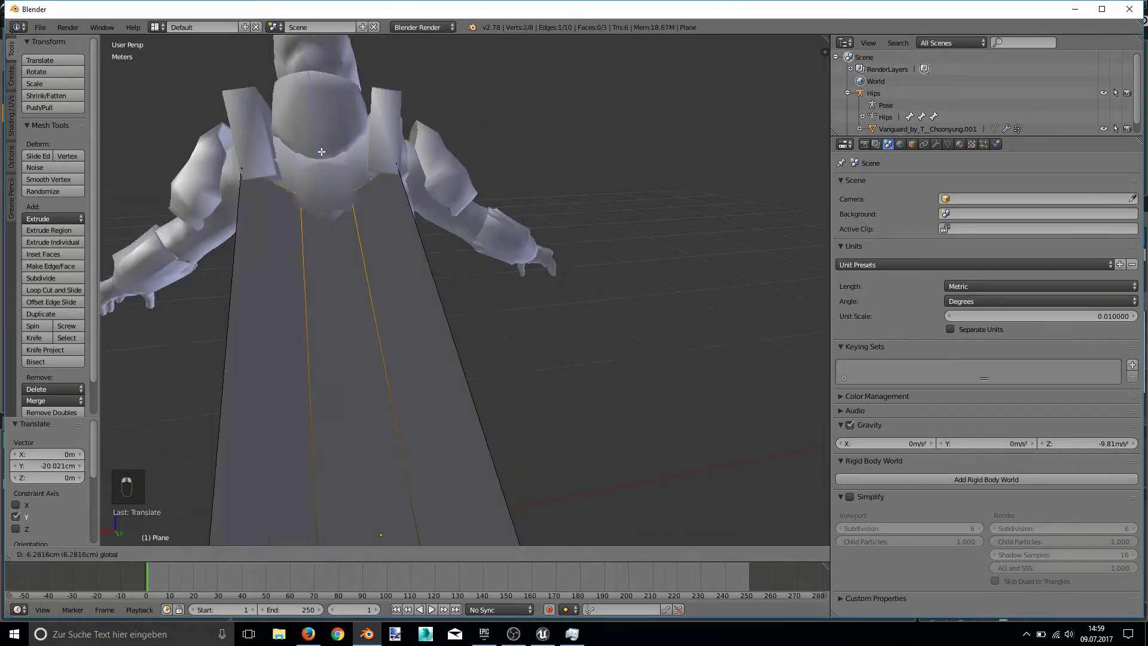
Add a vertical loop cut in each outer strip and delete the three middle faces of the top row, leaving two shoulder tabs.
{"action": "key", "text": "ctrl+r"}
{"action": "key", "text": "ctrl+r"}
{"action": "left_click", "coordinate": [381, 205]}
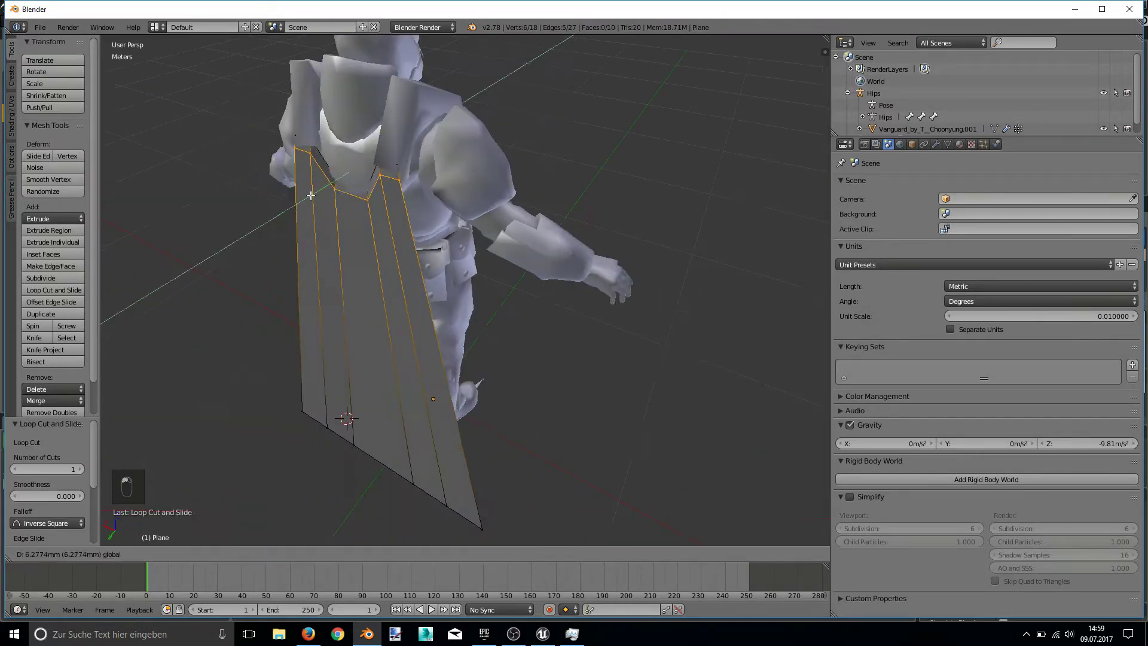
{"action": "key", "text": "Delete"}
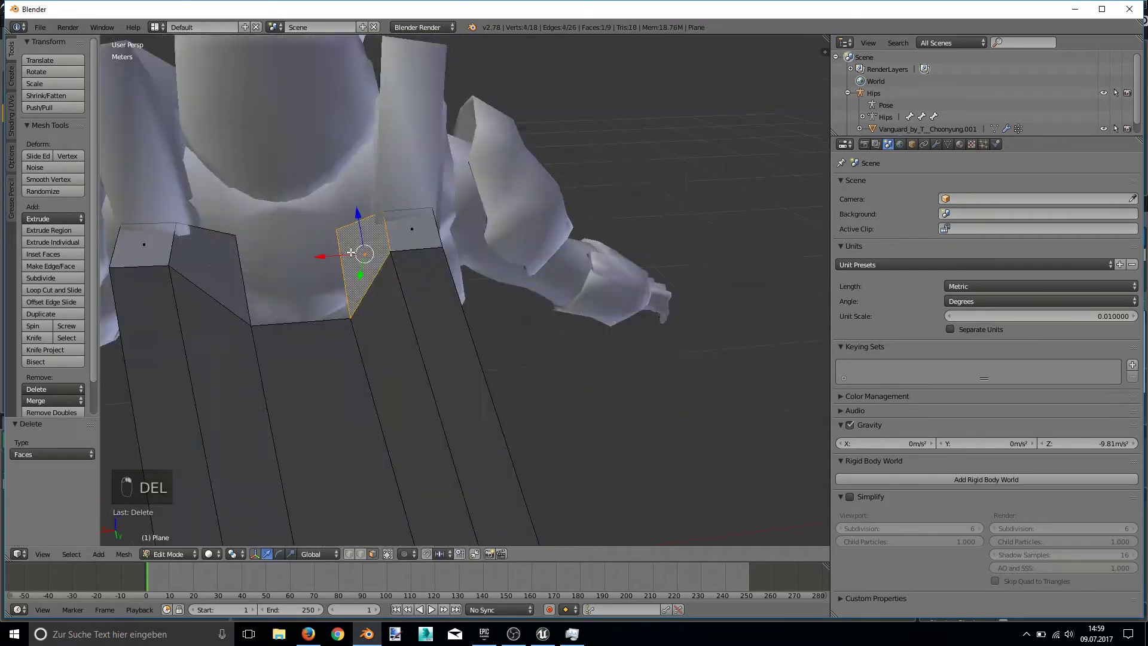
{"action": "key", "text": "Delete"}
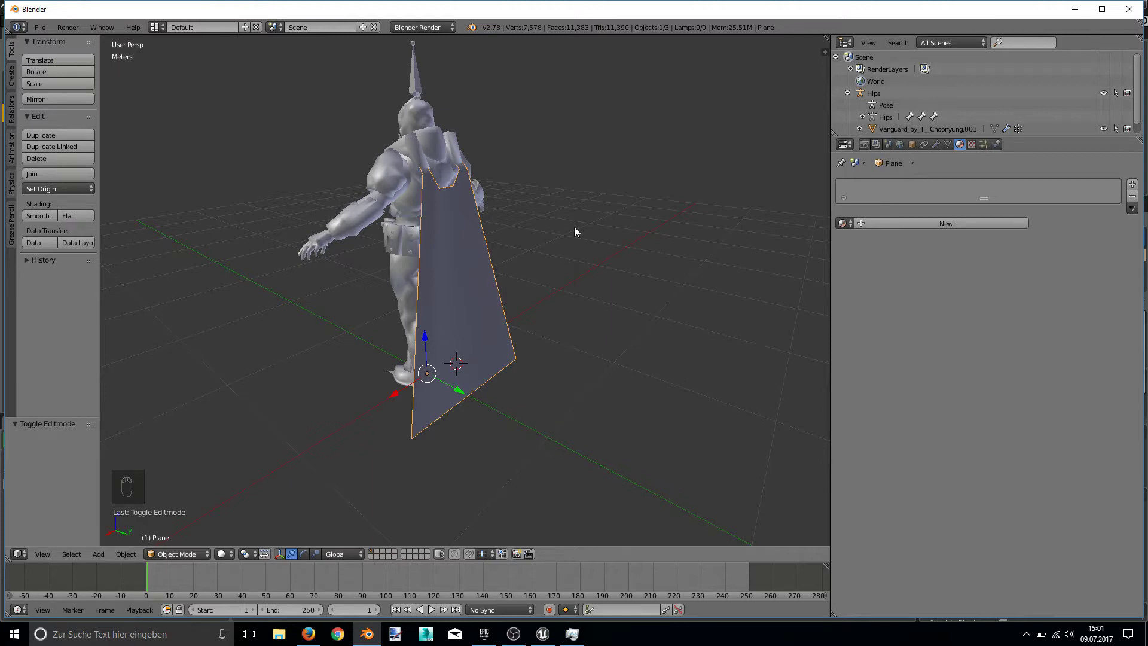
Create a new material for the cloak plane and name it CharacterCloak-mat.
{"action": "middle_click_drag", "start_coordinate": [574, 227], "coordinate": [524, 223]}
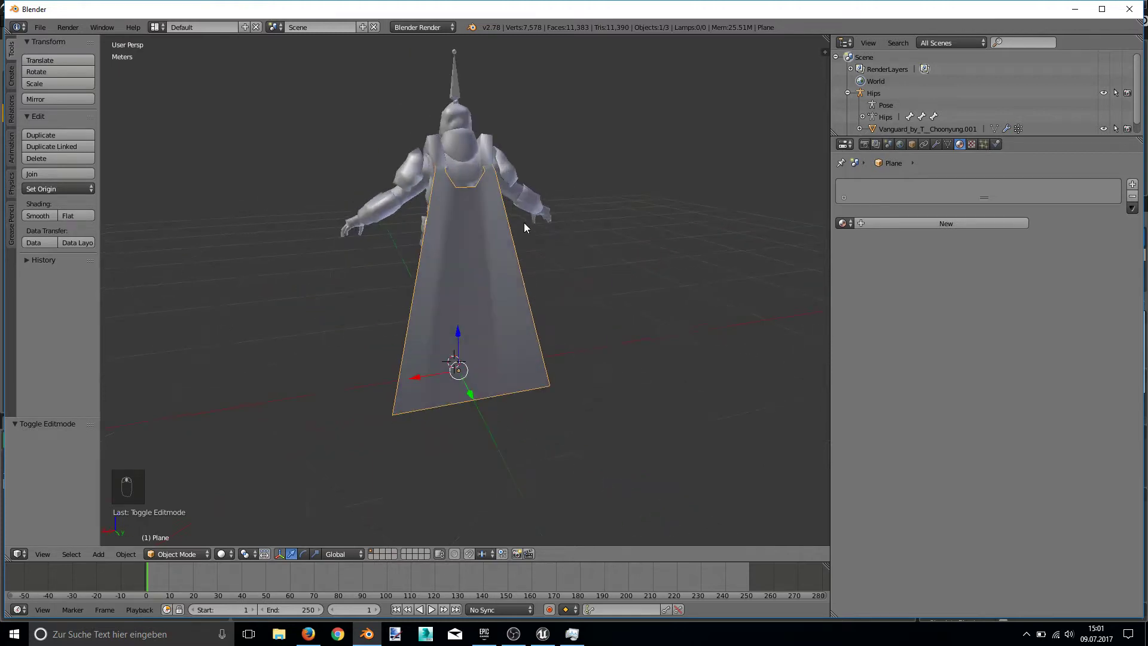
{"action": "left_click", "coordinate": [942, 225]}
{"action": "double_click", "coordinate": [891, 188]}
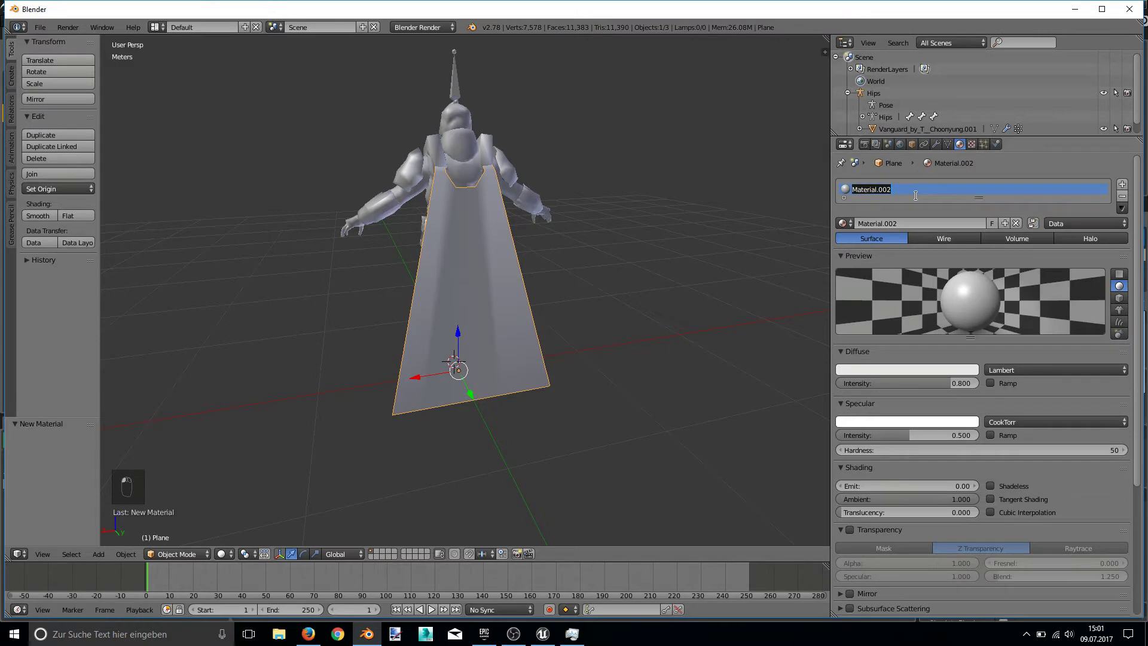
{"action": "type", "text": "cHARACTER"}
{"action": "key", "text": "Num_Lock"}
{"action": "key", "text": "Num_Lock"}
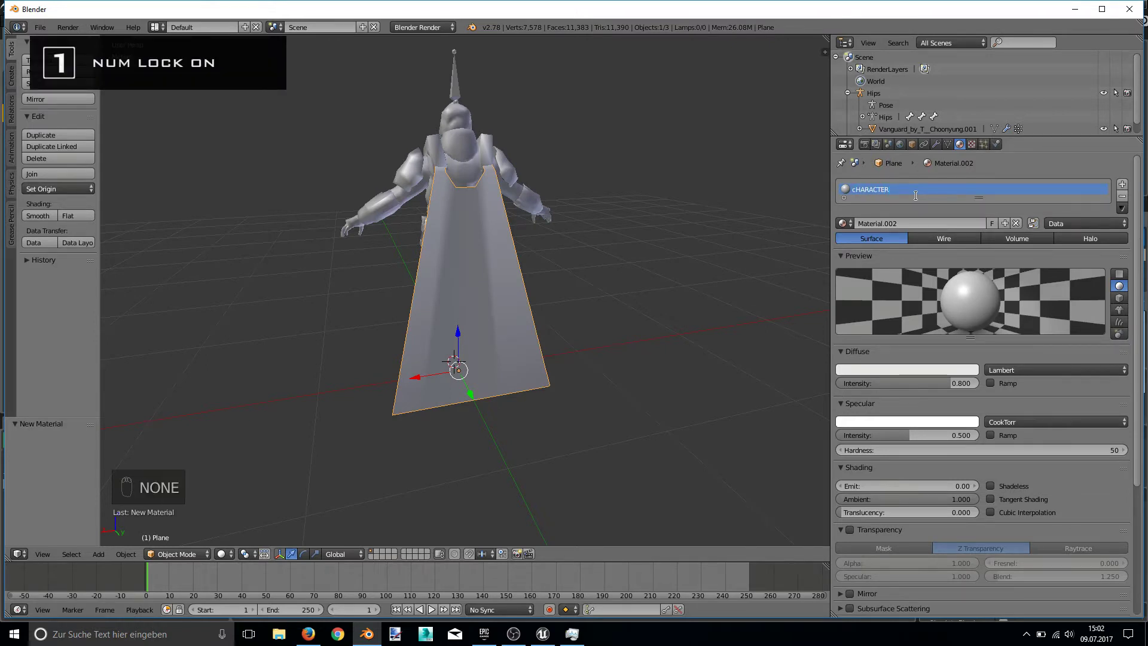
{"action": "key", "text": "ctrl+BackSpace"}
{"action": "key", "text": "Caps_Lock"}
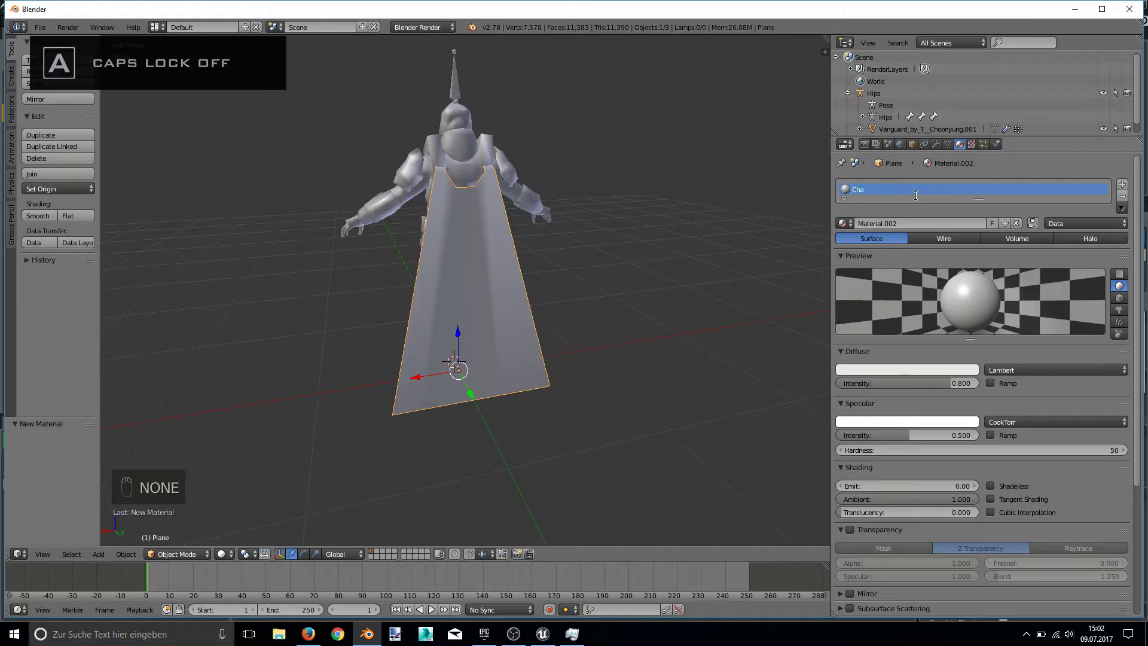
{"action": "type", "text": "Characterc"}
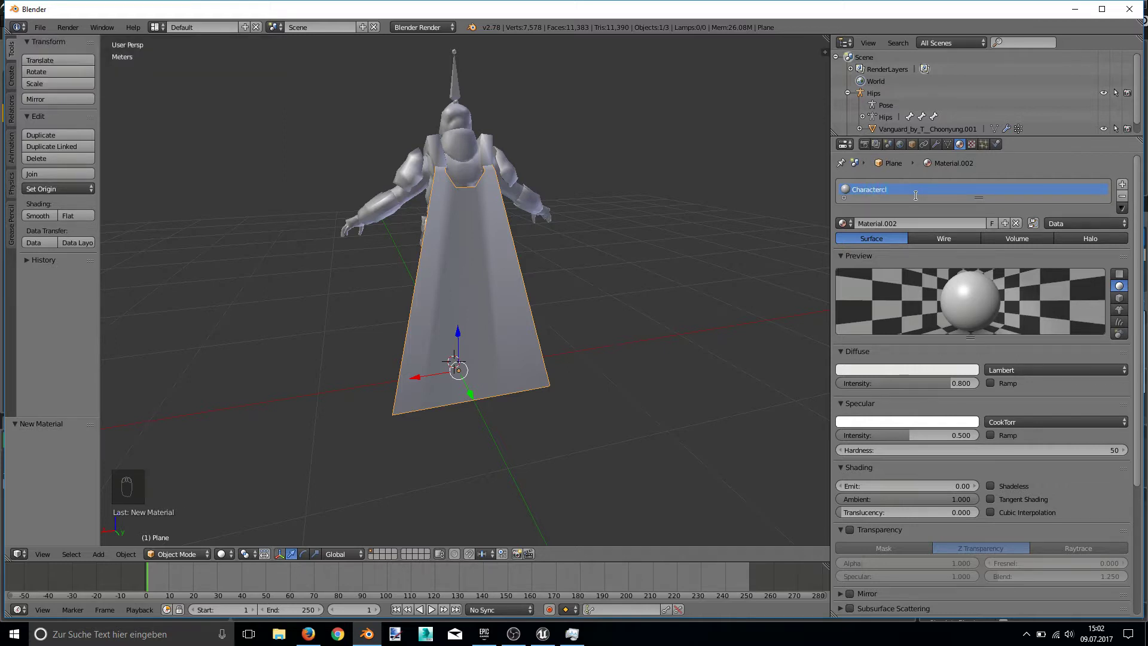
{"action": "type", "text": "l"}
{"action": "key", "text": "BackSpace"}
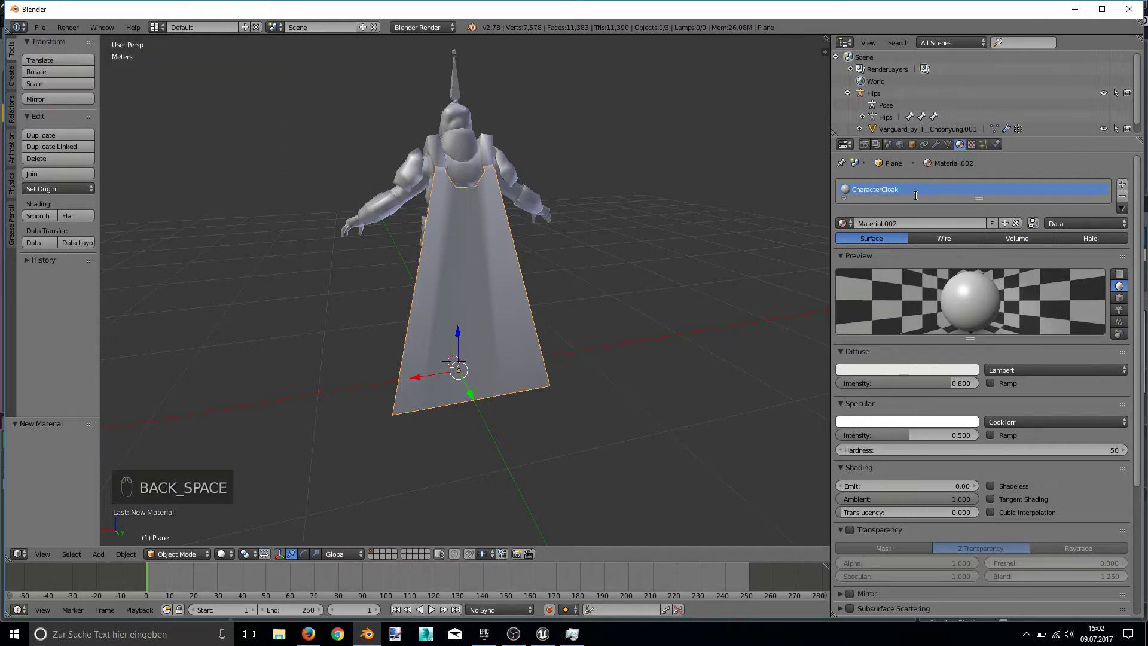
{"action": "type", "text": "Cloak-mat"}
{"action": "key", "text": "Return"}
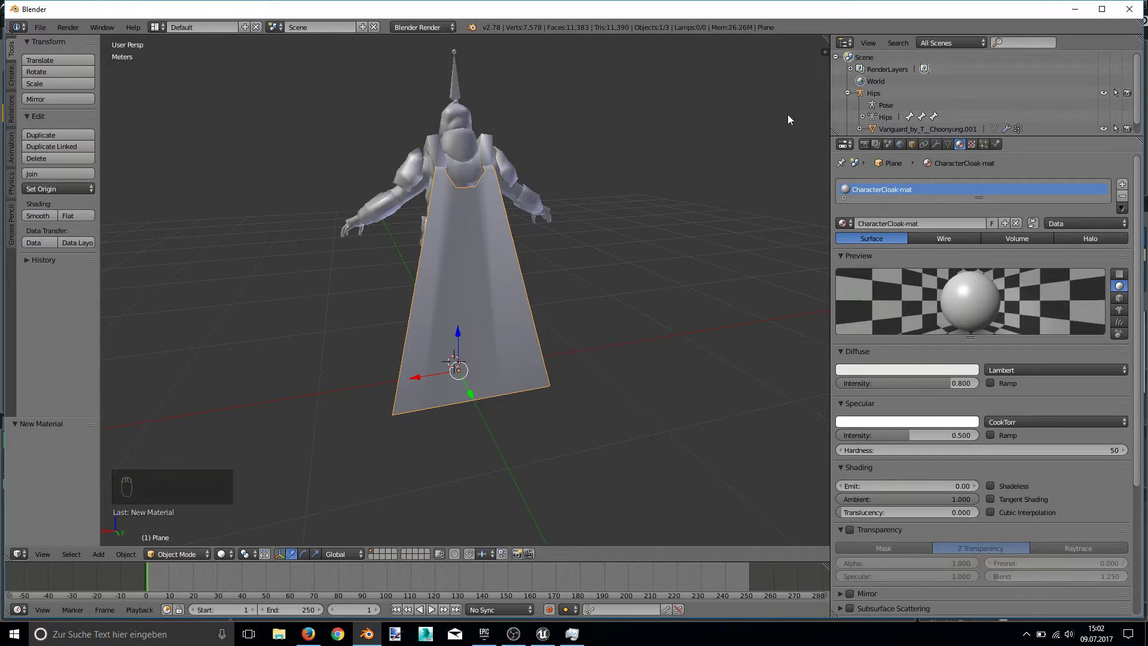
In Edit Mode with wireframe shading, add 12 evenly spaced horizontal loop cuts across the cloak without sliding them.
{"action": "scroll", "coordinate": [543, 150], "scroll_direction": "up", "scroll_amount": 3}
{"action": "mouse_move", "coordinate": [544, 155]}
{"action": "middle_mouse_down"}
{"action": "mouse_move", "coordinate": [601, 171]}
{"action": "mouse_move", "coordinate": [540, 179]}
{"action": "mouse_move", "coordinate": [541, 234]}
{"action": "mouse_move", "coordinate": [476, 210]}
{"action": "mouse_move", "coordinate": [494, 211]}
{"action": "mouse_move", "coordinate": [429, 262]}
{"action": "middle_mouse_up"}
{"action": "scroll", "coordinate": [546, 178], "scroll_direction": "down", "scroll_amount": 2}
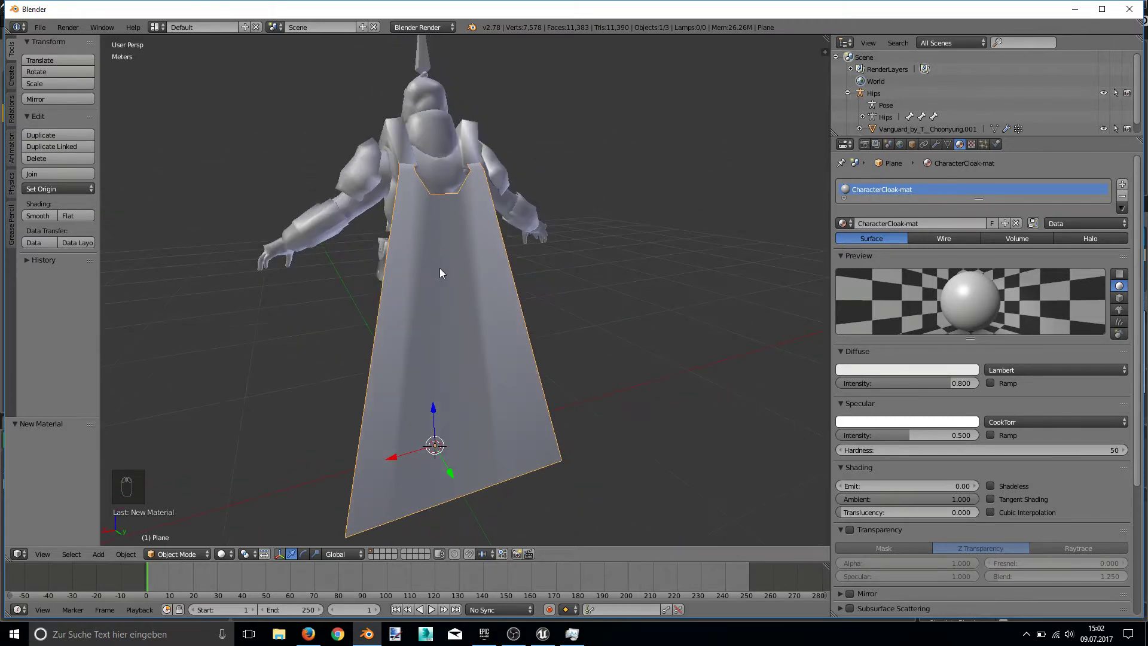
{"action": "key", "text": "z"}
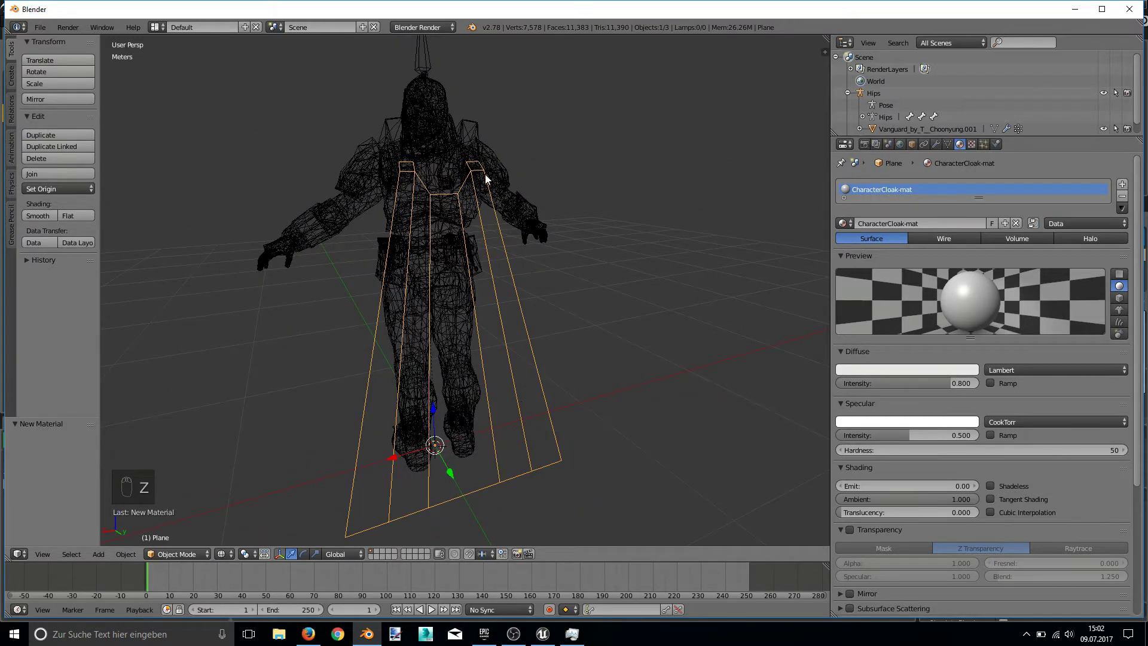
{"action": "middle_click_drag", "start_coordinate": [491, 171], "coordinate": [466, 315]}
{"action": "key", "text": "Tab"}
{"action": "key", "text": "ctrl+r"}
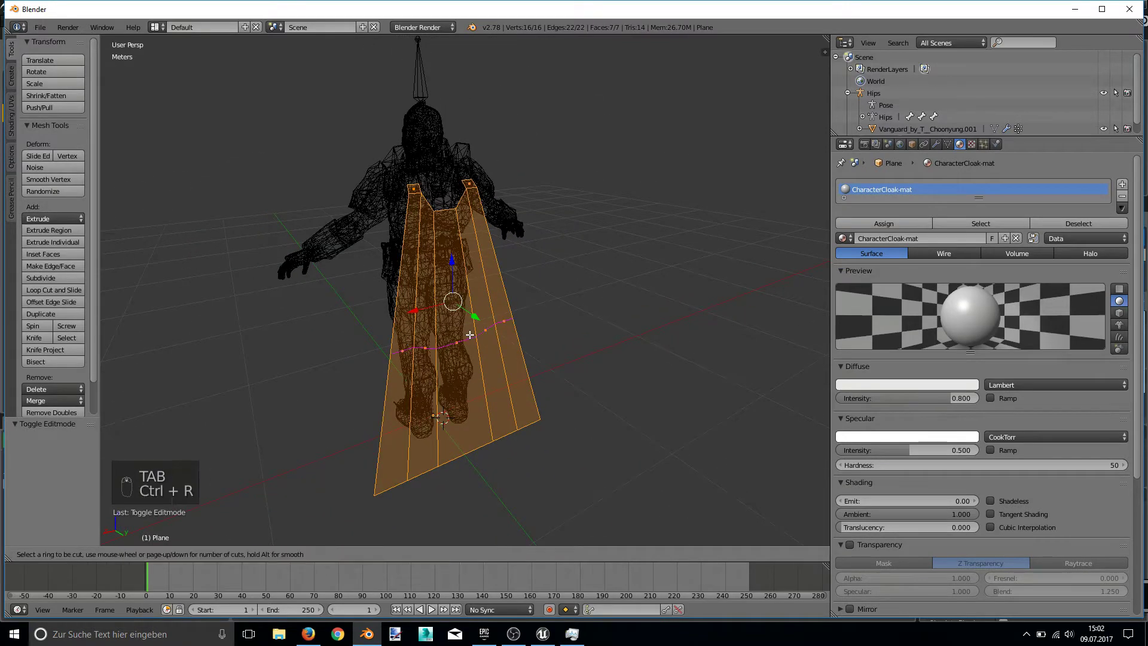
{"action": "scroll", "coordinate": [472, 333], "scroll_direction": "up", "scroll_amount": 8}
{"action": "scroll", "coordinate": [474, 332], "scroll_direction": "up", "scroll_amount": 8}
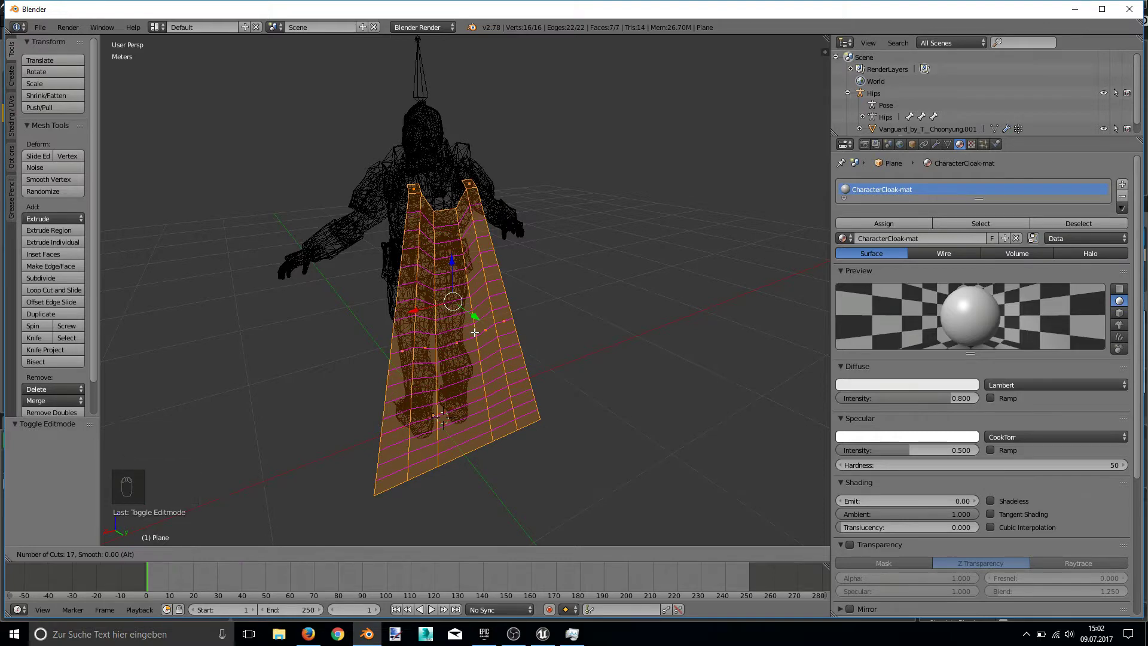
{"action": "scroll", "coordinate": [474, 333], "scroll_direction": "down", "scroll_amount": 5}
{"action": "left_click", "coordinate": [474, 333]}
{"action": "right_click", "coordinate": [474, 332]}
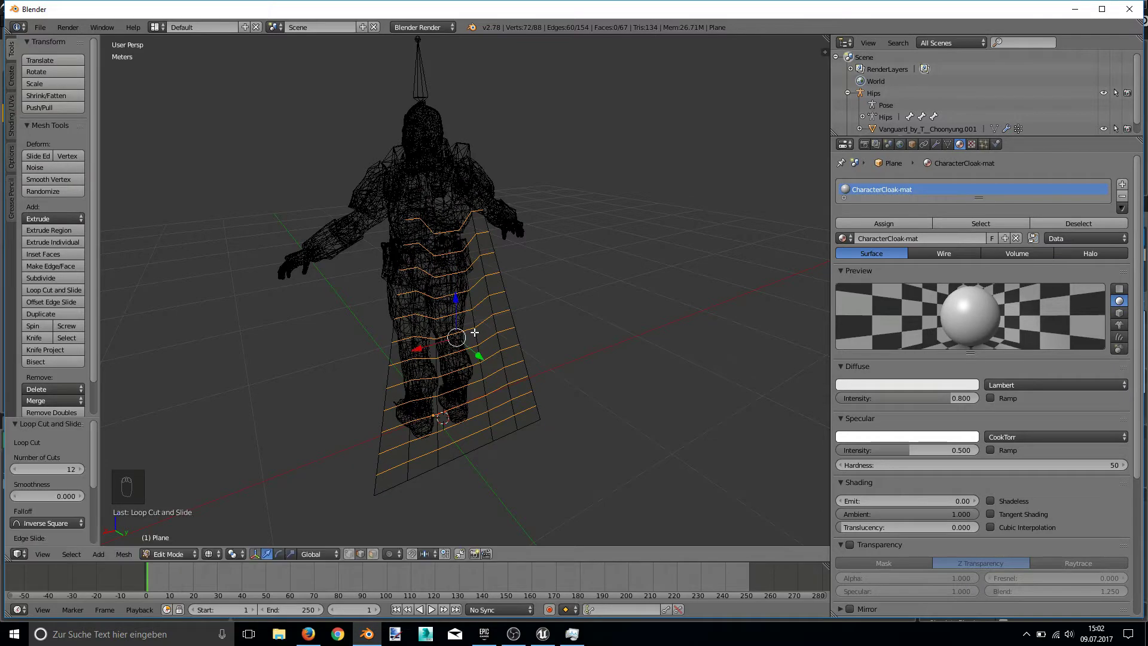
Add one vertical loop cut down the cloak's middle strip and switch back to solid shading.
{"action": "key", "text": "ctrl+r"}
{"action": "key", "text": "Tab"}
{"action": "scroll", "coordinate": [568, 254], "scroll_direction": "up", "scroll_amount": 5}
{"action": "key", "text": "Tab"}
{"action": "scroll", "coordinate": [561, 256], "scroll_direction": "down", "scroll_amount": 5}
{"action": "mouse_move", "coordinate": [558, 254]}
{"action": "middle_mouse_down"}
{"action": "mouse_move", "coordinate": [502, 277]}
{"action": "mouse_move", "coordinate": [464, 275]}
{"action": "mouse_move", "coordinate": [548, 264]}
{"action": "mouse_move", "coordinate": [500, 263]}
{"action": "mouse_move", "coordinate": [523, 276]}
{"action": "mouse_move", "coordinate": [460, 295]}
{"action": "middle_mouse_up"}
{"action": "key", "text": "z"}
Subdivide the entire cloak mesh three times with one cut each and return to Object Mode.
{"action": "key", "text": "a"}
{"action": "key", "text": "a"}
{"action": "key", "text": "w"}
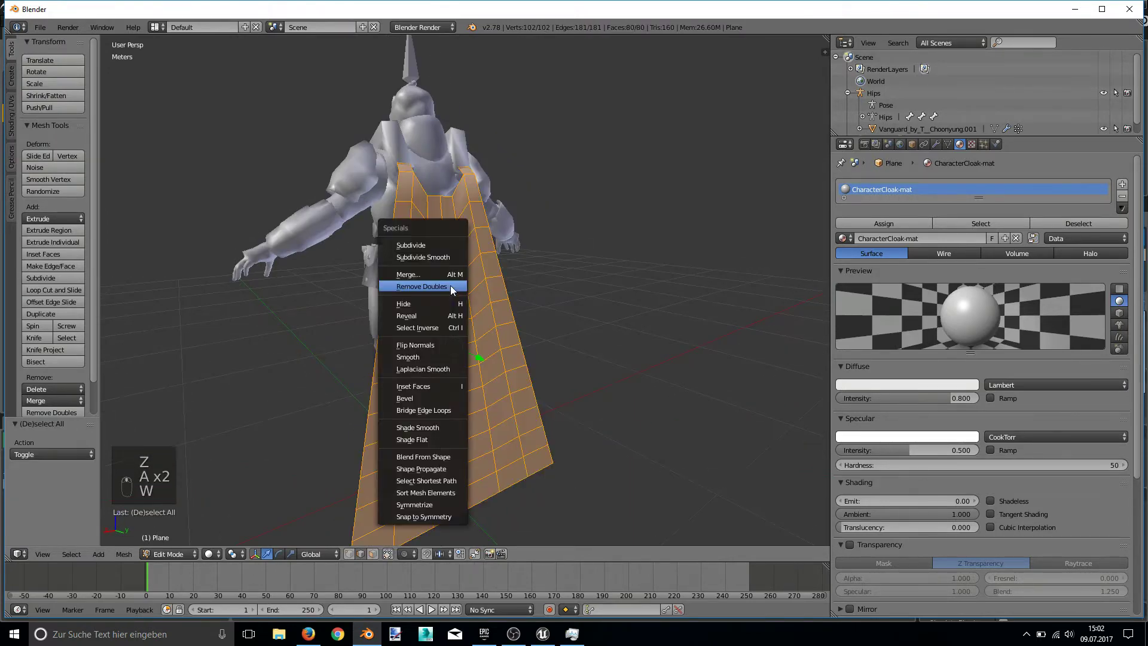
{"action": "left_click", "coordinate": [435, 243]}
{"action": "key", "text": "w"}
{"action": "left_click", "coordinate": [435, 243]}
{"action": "mouse_move", "coordinate": [435, 243]}
{"action": "middle_mouse_down"}
{"action": "mouse_move", "coordinate": [462, 244]}
{"action": "mouse_move", "coordinate": [438, 257]}
{"action": "mouse_move", "coordinate": [479, 257]}
{"action": "mouse_move", "coordinate": [412, 245]}
{"action": "mouse_move", "coordinate": [435, 255]}
{"action": "middle_mouse_up"}
{"action": "scroll", "coordinate": [435, 255], "scroll_direction": "up", "scroll_amount": 2}
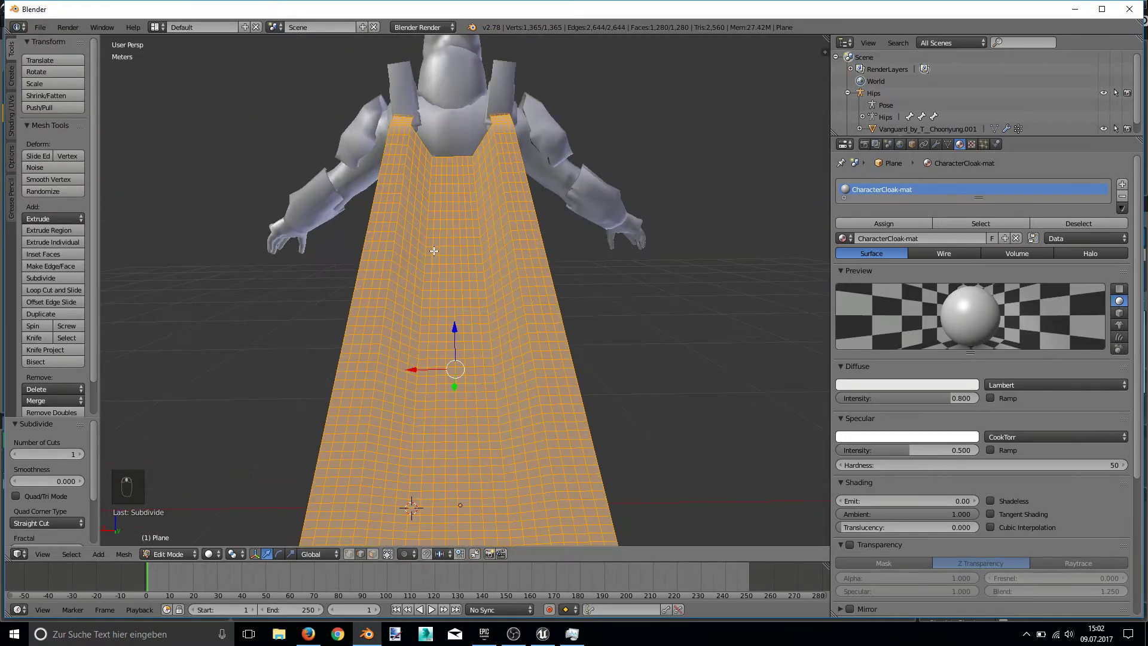
{"action": "key", "text": "w"}
{"action": "left_click", "coordinate": [435, 255]}
{"action": "middle_click_drag", "start_coordinate": [526, 274], "coordinate": [384, 310]}
{"action": "key", "text": "a"}
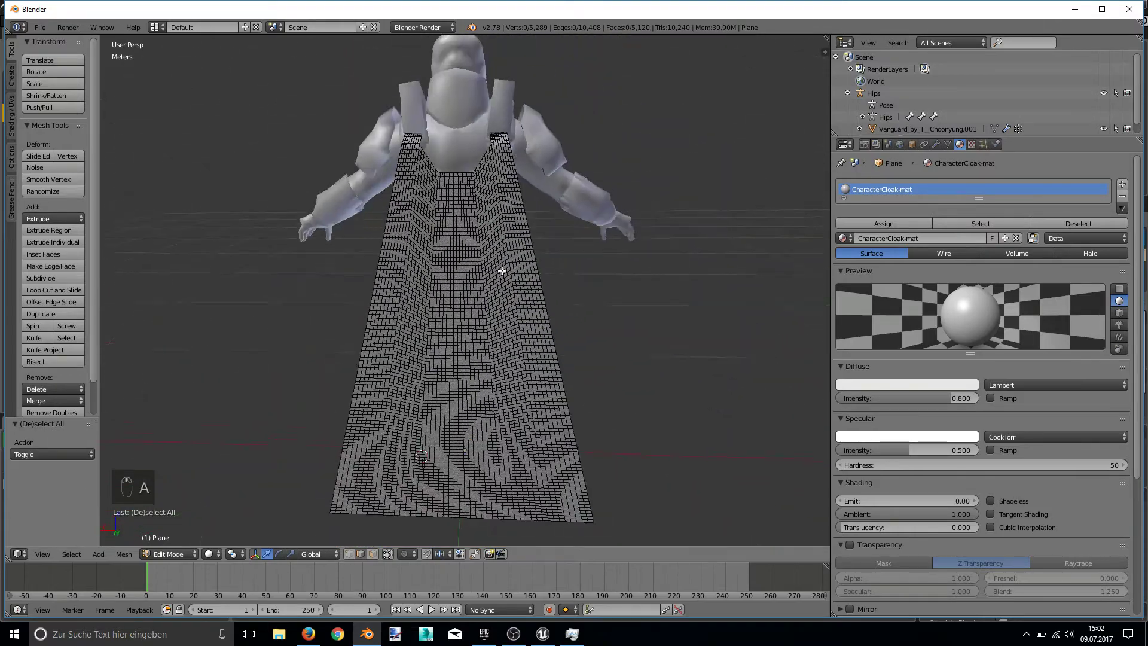
{"action": "key", "text": "a"}
{"action": "key", "text": "a"}
{"action": "middle_click_drag", "start_coordinate": [503, 271], "coordinate": [628, 270]}
{"action": "key", "text": "Tab"}
{"action": "middle_click_drag", "start_coordinate": [571, 206], "coordinate": [500, 218]}
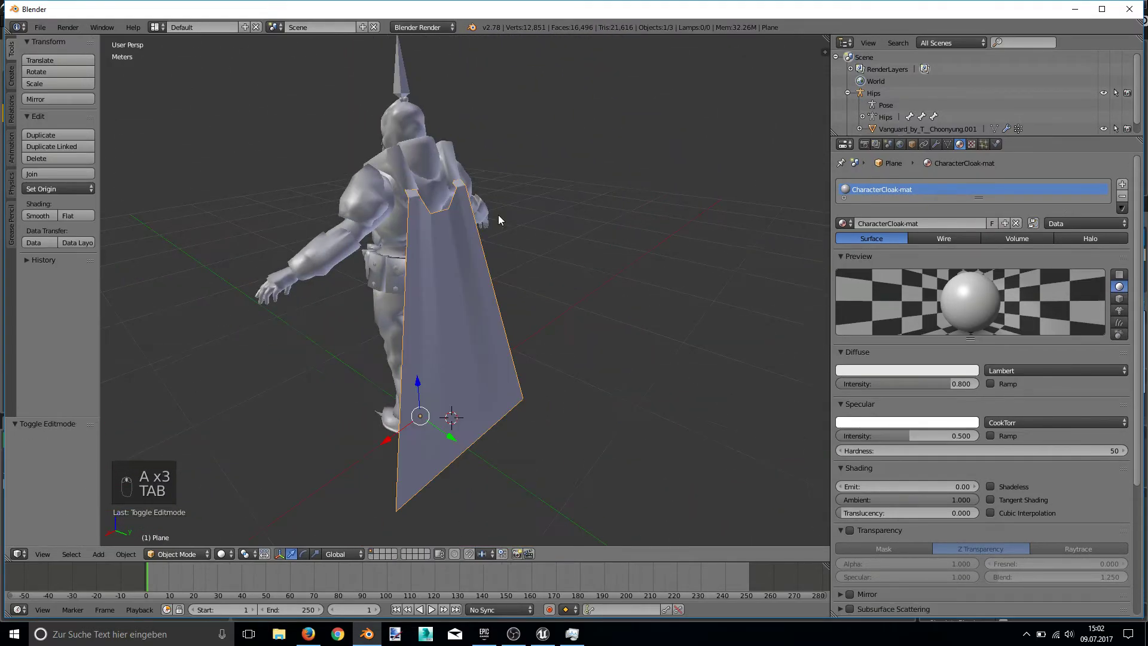
Join the cloak plane into the Vanguard character mesh, with the character as the active object.
{"action": "middle_click_drag", "start_coordinate": [424, 187], "coordinate": [461, 189]}
{"action": "scroll", "coordinate": [418, 185], "scroll_direction": "up", "scroll_amount": 1}
{"action": "right_click", "coordinate": [418, 185]}
{"action": "scroll", "coordinate": [456, 183], "scroll_direction": "down", "scroll_amount": 1}
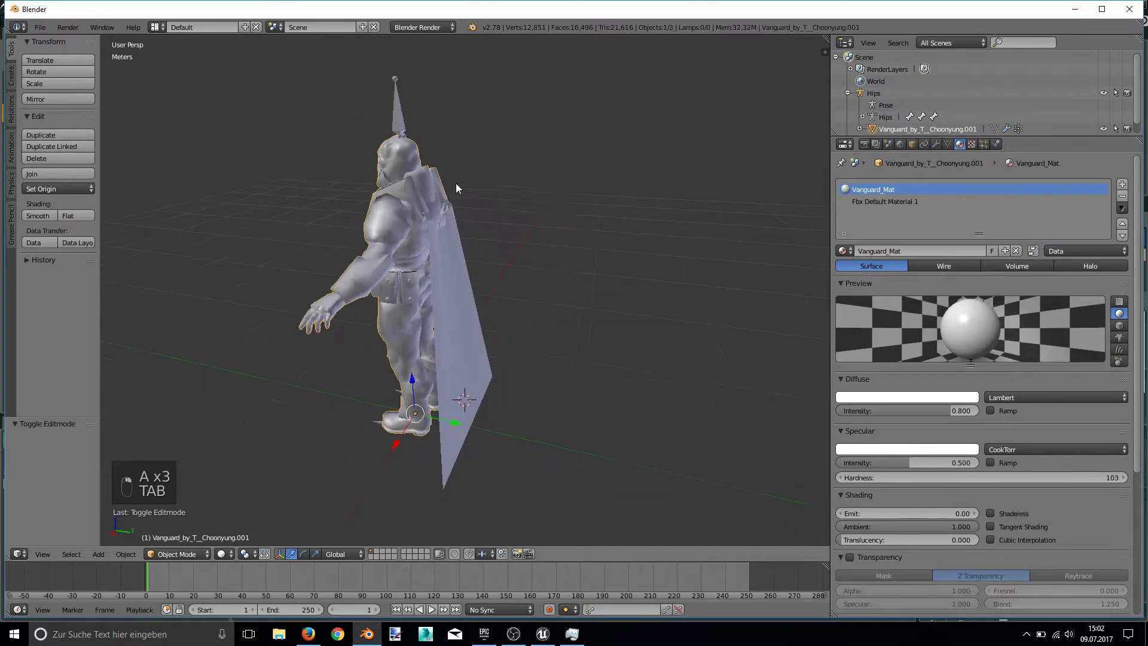
{"action": "scroll", "coordinate": [474, 187], "scroll_direction": "up", "scroll_amount": 2}
{"action": "right_click", "coordinate": [446, 225]}
{"action": "right_click", "coordinate": [368, 188]}
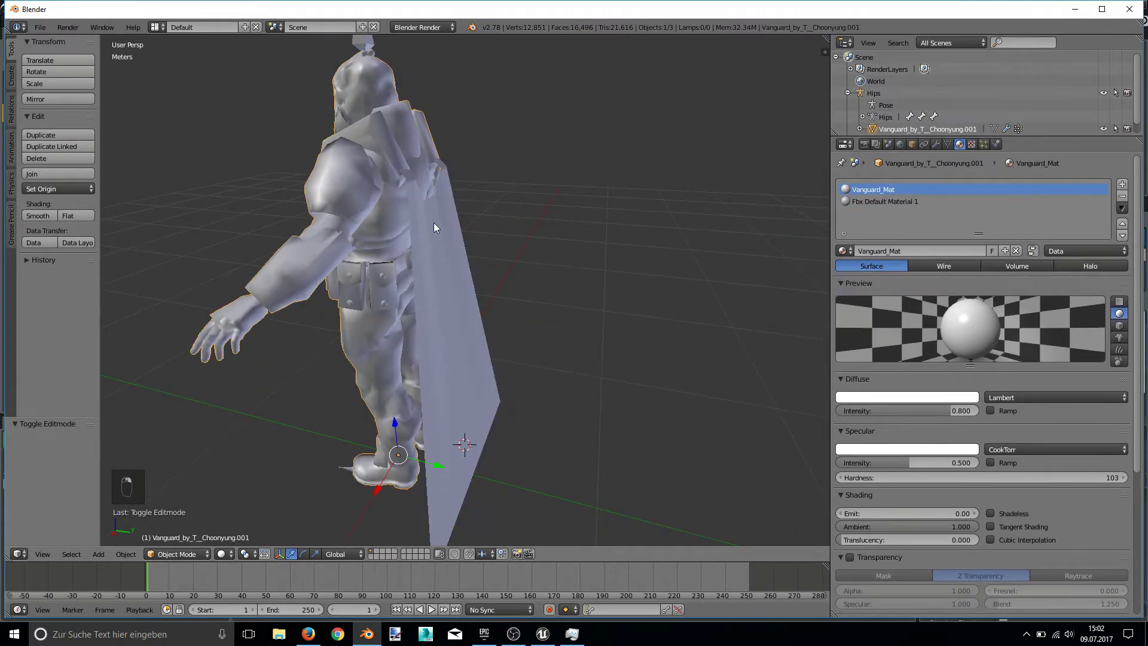
{"action": "scroll", "coordinate": [433, 231], "scroll_direction": "down", "scroll_amount": 3}
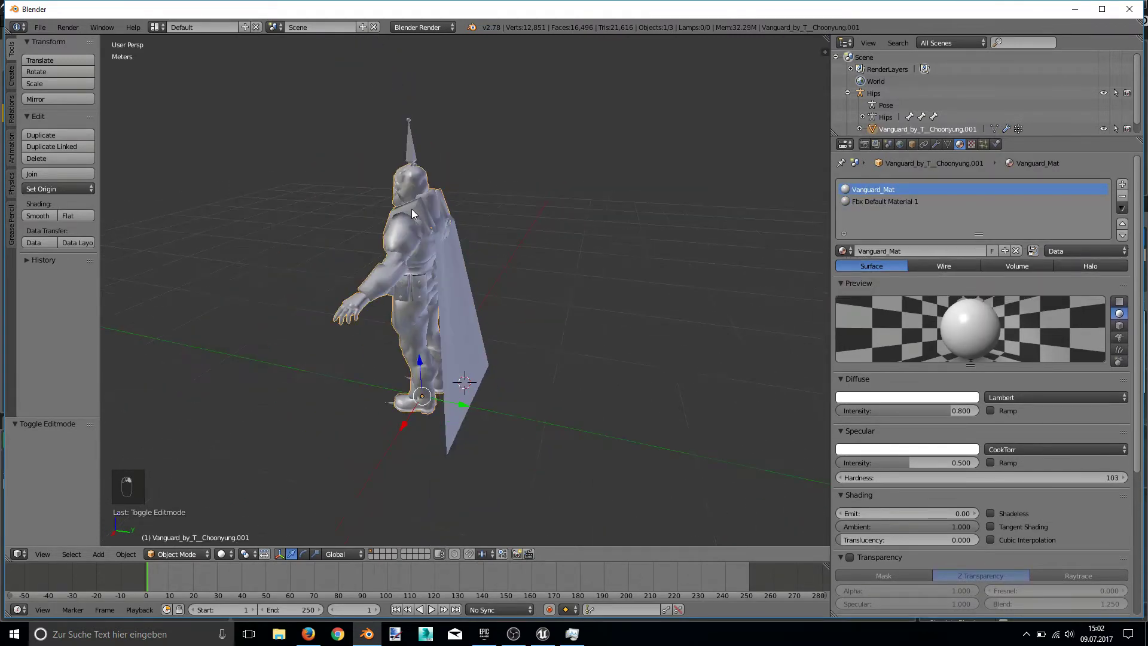
{"action": "right_click", "coordinate": [452, 264]}
{"action": "scroll", "coordinate": [471, 263], "scroll_direction": "up", "scroll_amount": 3}
{"action": "mouse_move", "coordinate": [471, 263]}
{"action": "middle_mouse_down"}
{"action": "mouse_move", "coordinate": [432, 243]}
{"action": "mouse_move", "coordinate": [463, 281]}
{"action": "mouse_move", "coordinate": [494, 251]}
{"action": "mouse_move", "coordinate": [456, 248]}
{"action": "middle_mouse_up"}
{"action": "scroll", "coordinate": [432, 243], "scroll_direction": "down", "scroll_amount": 2}
{"action": "scroll", "coordinate": [508, 242], "scroll_direction": "up", "scroll_amount": 2}
{"action": "right_click", "coordinate": [387, 184], "text": "shift"}
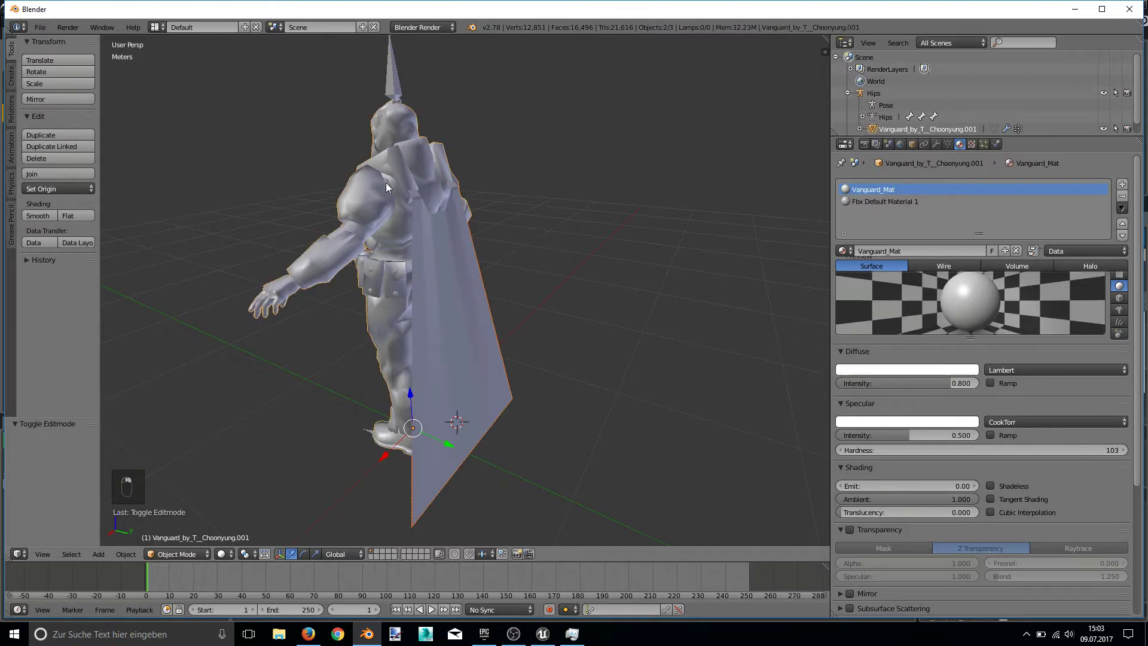
{"action": "left_click", "coordinate": [31, 173]}
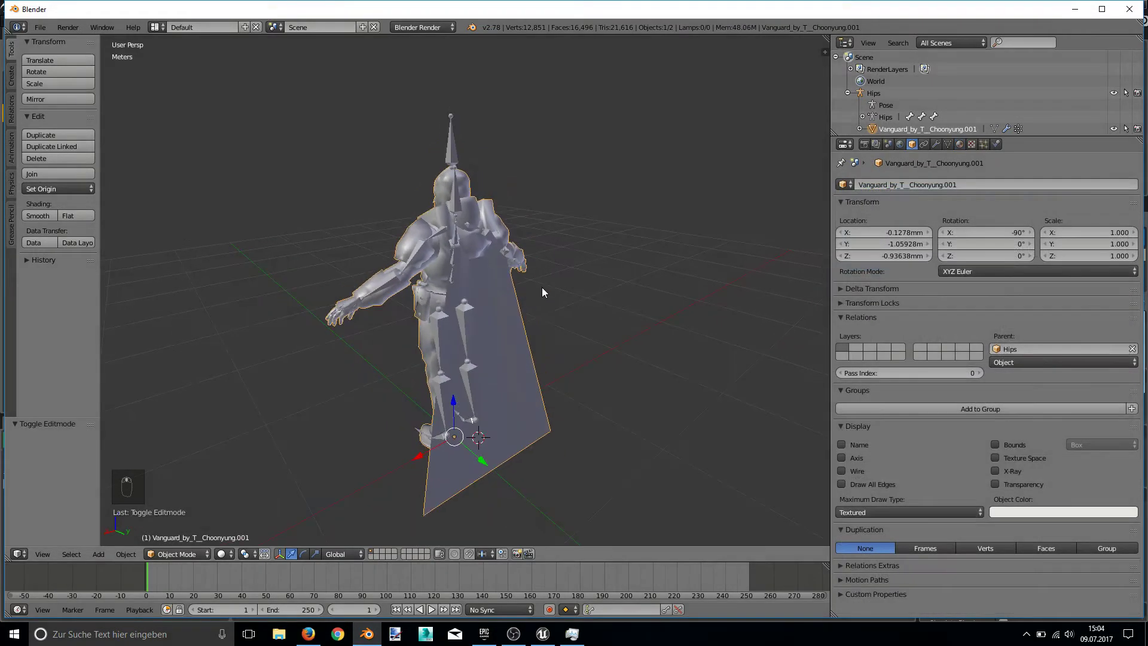
Test-rotate the armature's Spine2 bone in Pose Mode to check whether the cloak follows, cancel the rotation and return to Object Mode.
{"action": "middle_click_drag", "start_coordinate": [541, 287], "coordinate": [486, 271]}
{"action": "scroll", "coordinate": [457, 237], "scroll_direction": "up", "scroll_amount": 3}
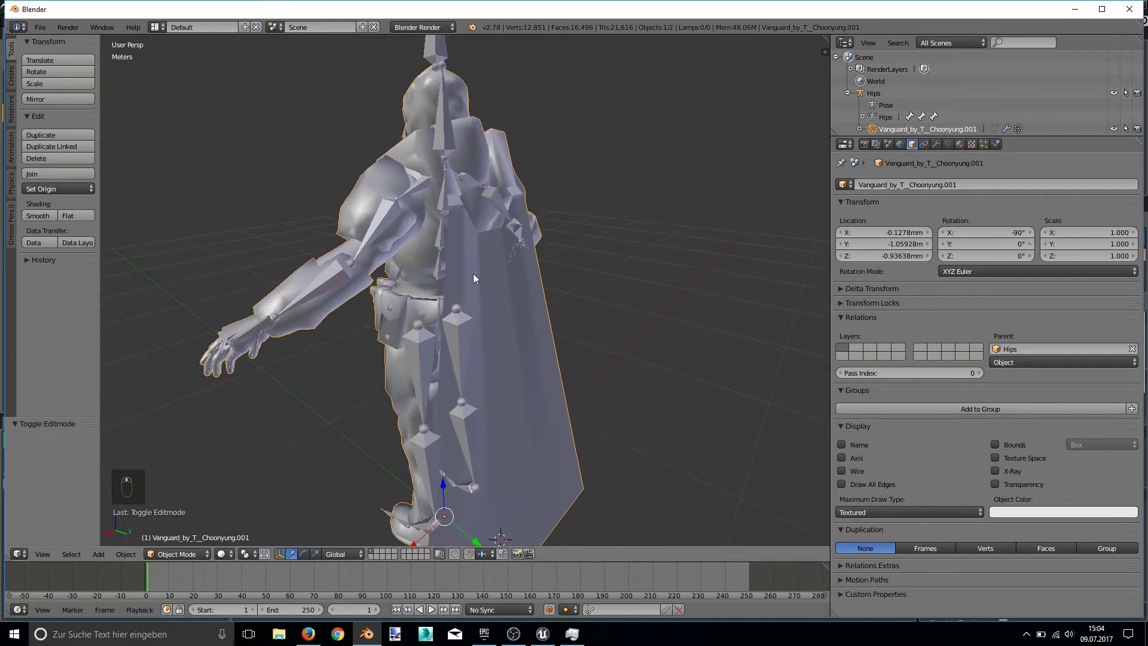
{"action": "right_click", "coordinate": [442, 199]}
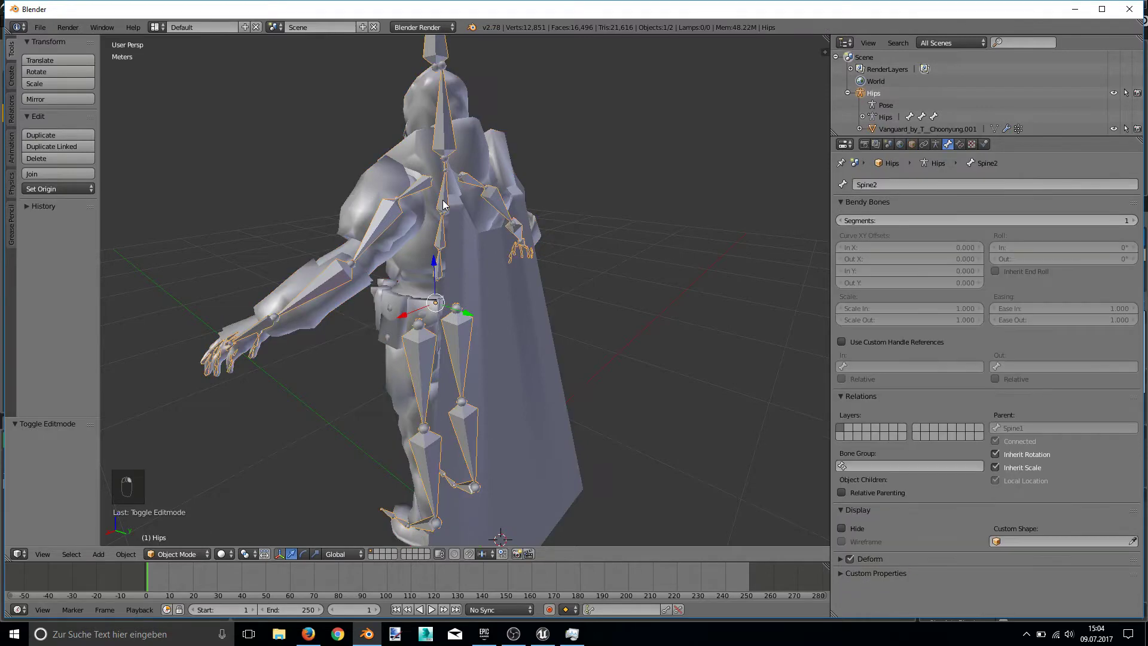
{"action": "left_click", "coordinate": [179, 553]}
{"action": "left_click", "coordinate": [177, 513]}
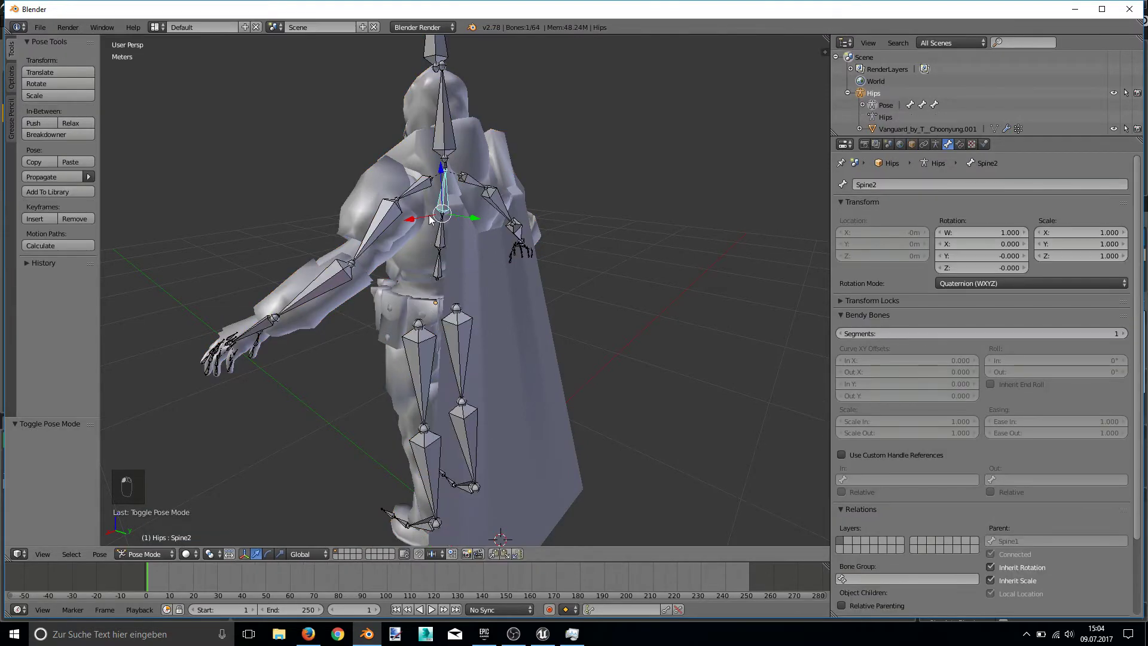
{"action": "key", "text": "r"}
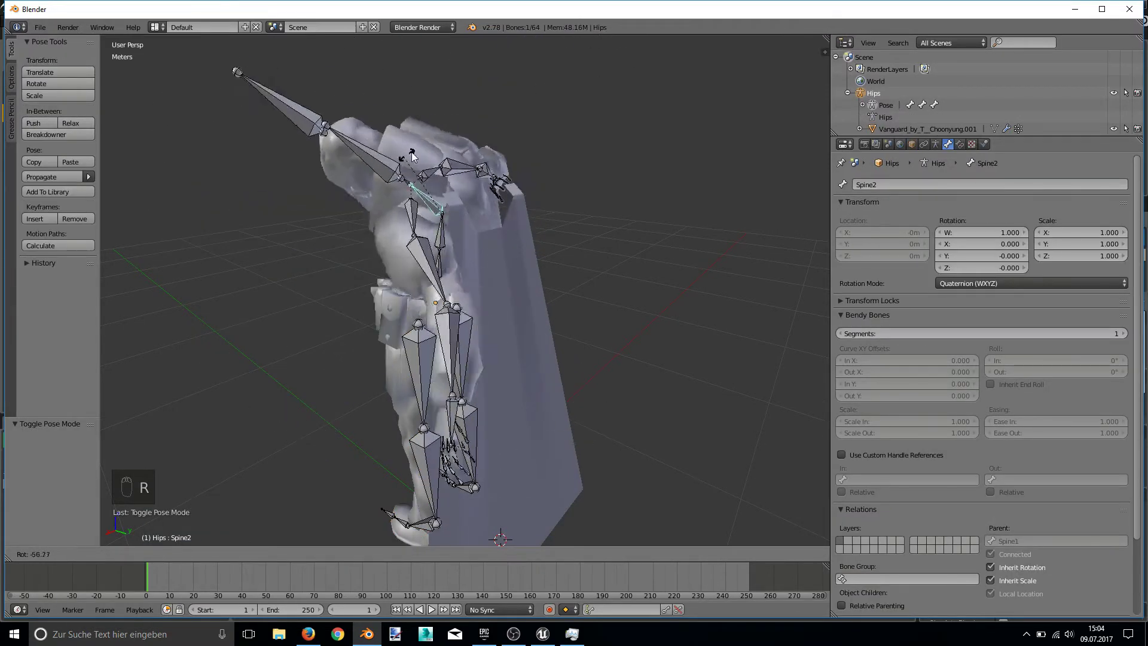
{"action": "right_click", "coordinate": [421, 146]}
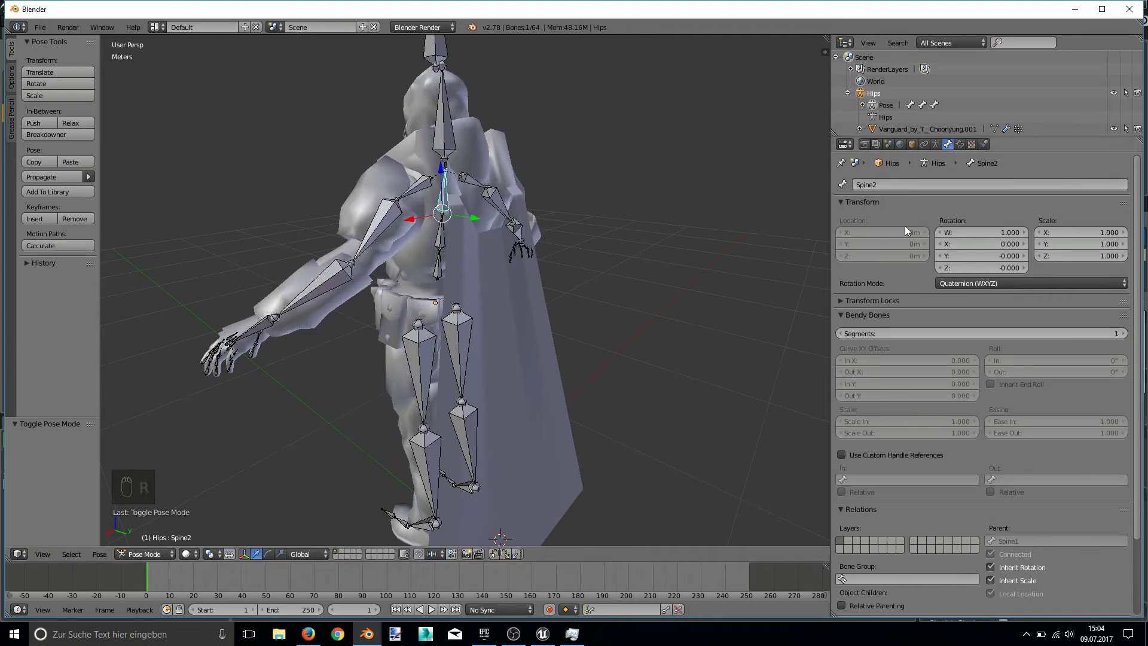
{"action": "key", "text": "Tab"}
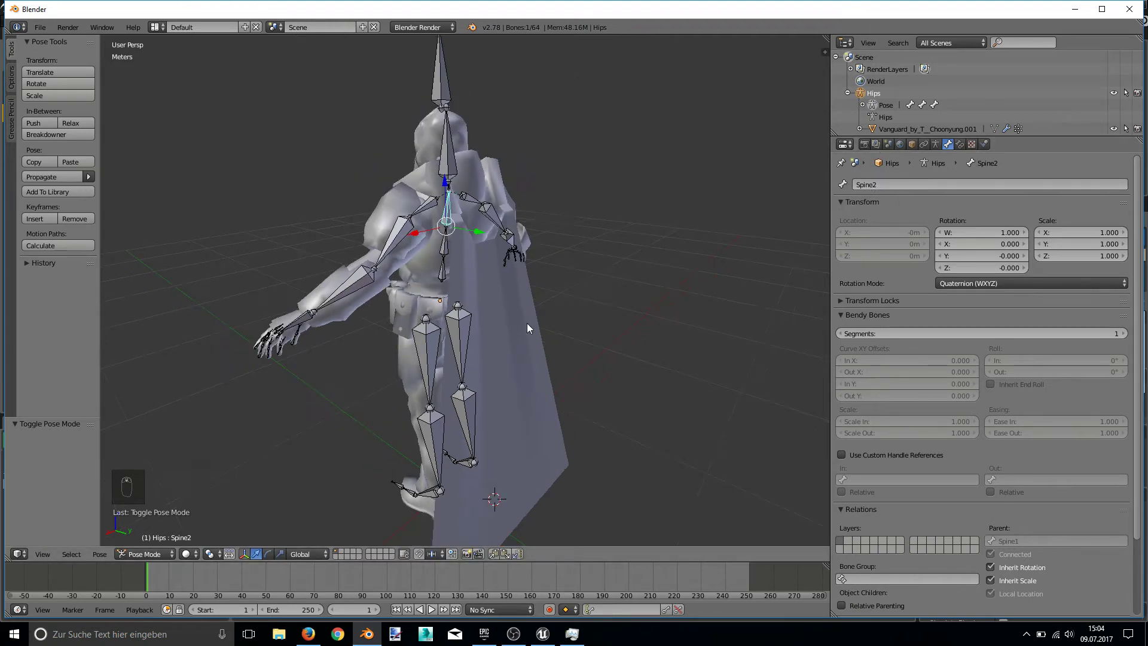
{"action": "left_click", "coordinate": [181, 553]}
{"action": "left_click", "coordinate": [193, 541]}
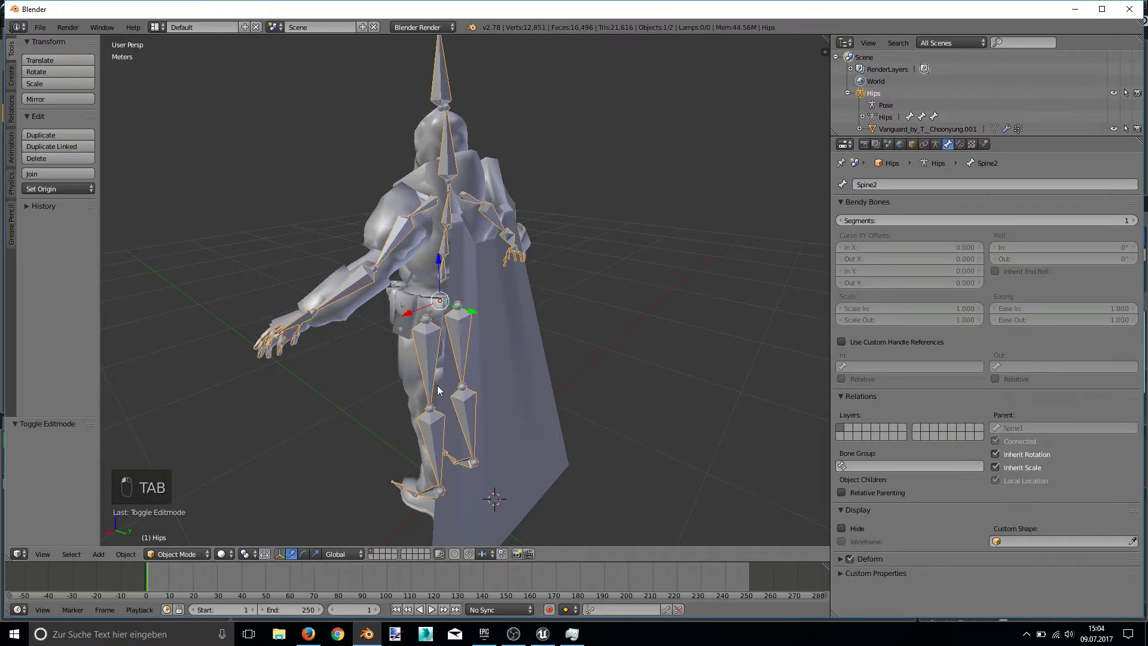
Enter Edit Mode on the joined Vanguard mesh and deselect all of its vertices.
{"action": "right_click", "coordinate": [497, 304]}
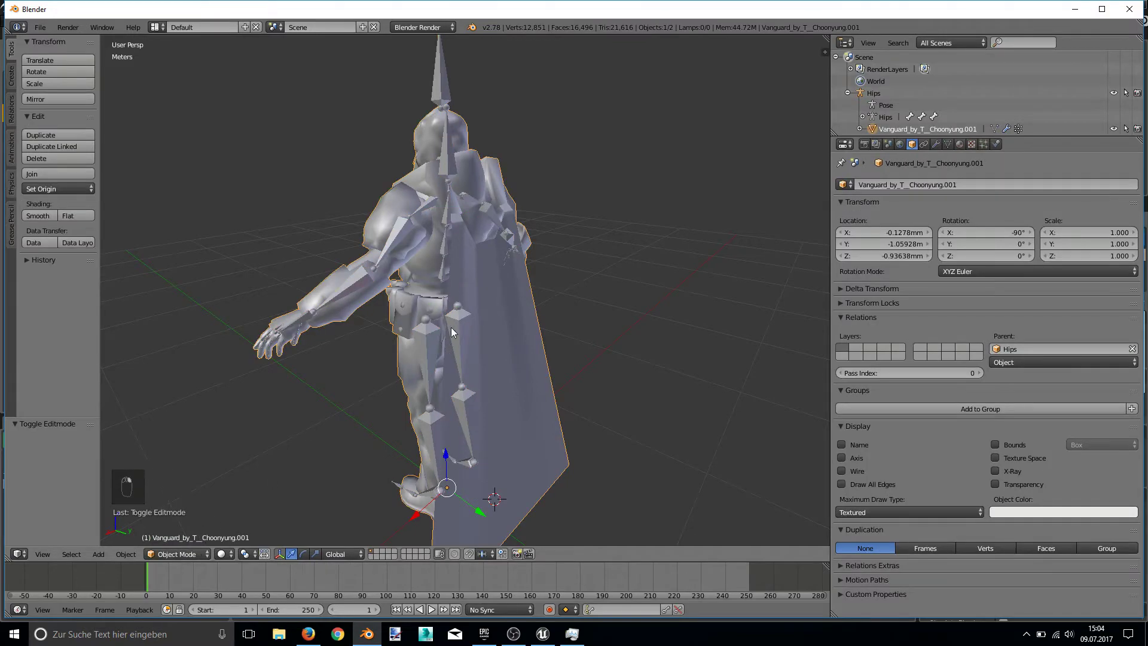
{"action": "key", "text": "Tab"}
{"action": "mouse_move", "coordinate": [641, 174]}
{"action": "middle_mouse_down"}
{"action": "mouse_move", "coordinate": [683, 185]}
{"action": "mouse_move", "coordinate": [642, 195]}
{"action": "middle_mouse_up"}
{"action": "key", "text": "a"}
{"action": "key", "text": "a"}
{"action": "key", "text": "a"}
{"action": "key", "text": "a"}
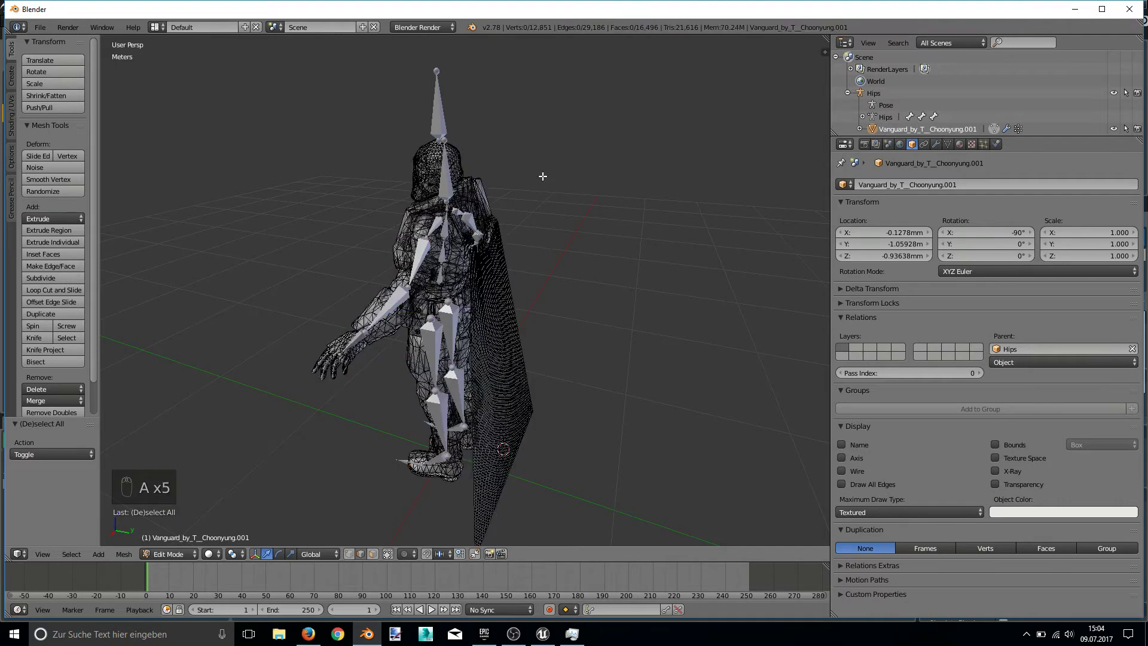
{"action": "middle_click_drag", "start_coordinate": [542, 176], "coordinate": [595, 197]}
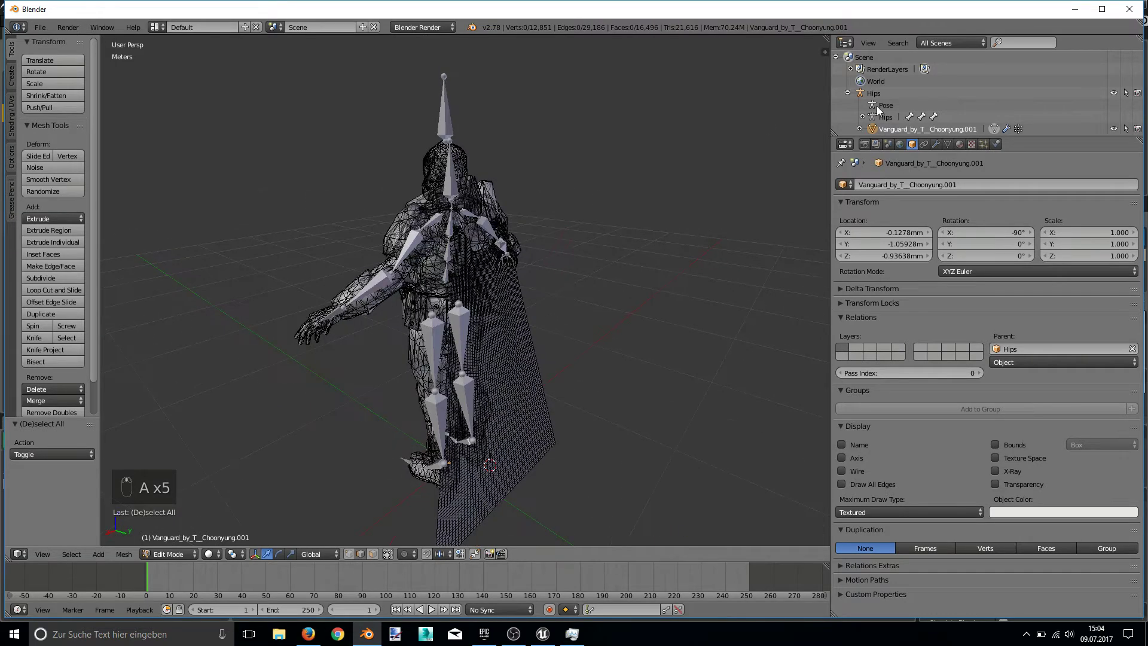
Select the cloak's vertices in the joined mesh through the CharacterCloak-mat material slot.
{"action": "left_click", "coordinate": [959, 144]}
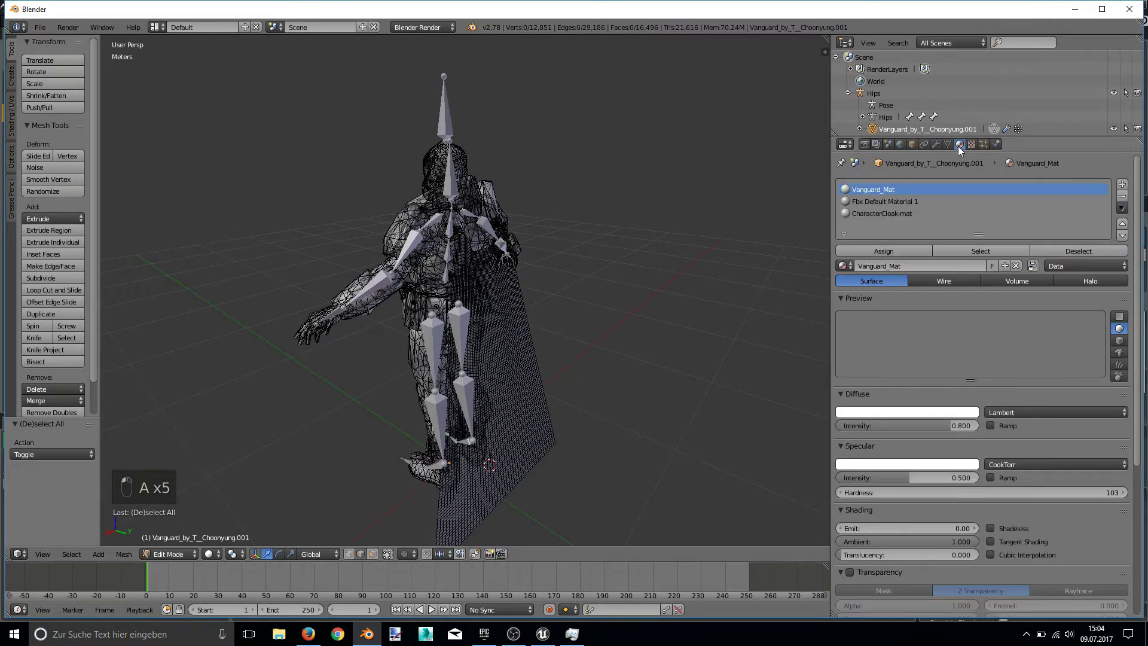
{"action": "left_click", "coordinate": [902, 214]}
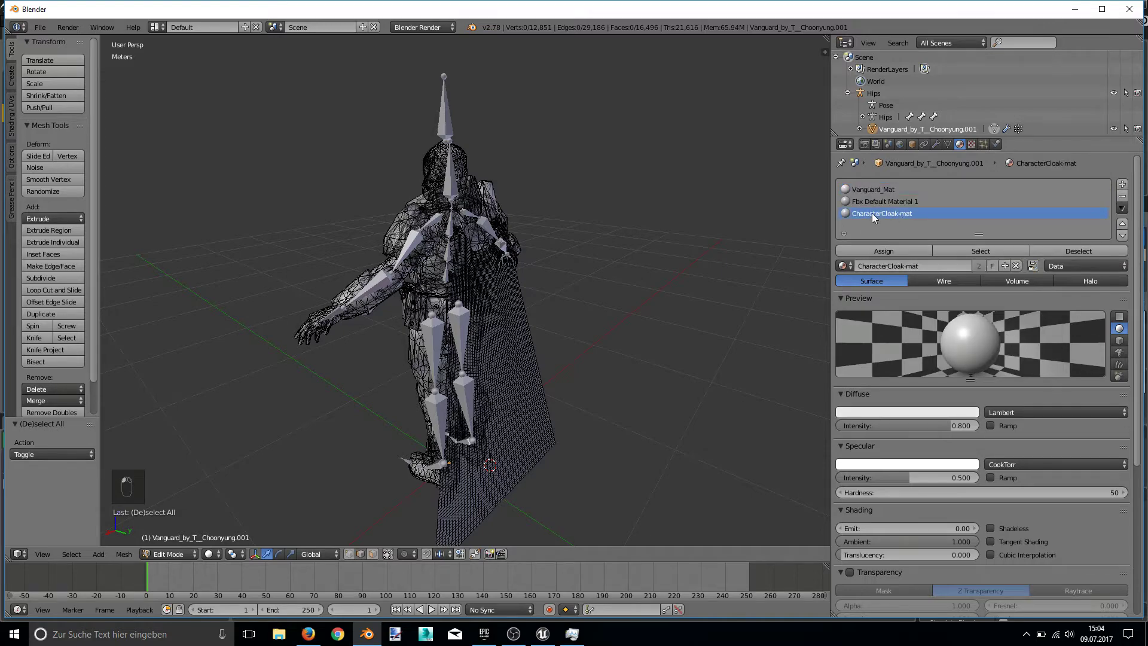
{"action": "left_click", "coordinate": [986, 251]}
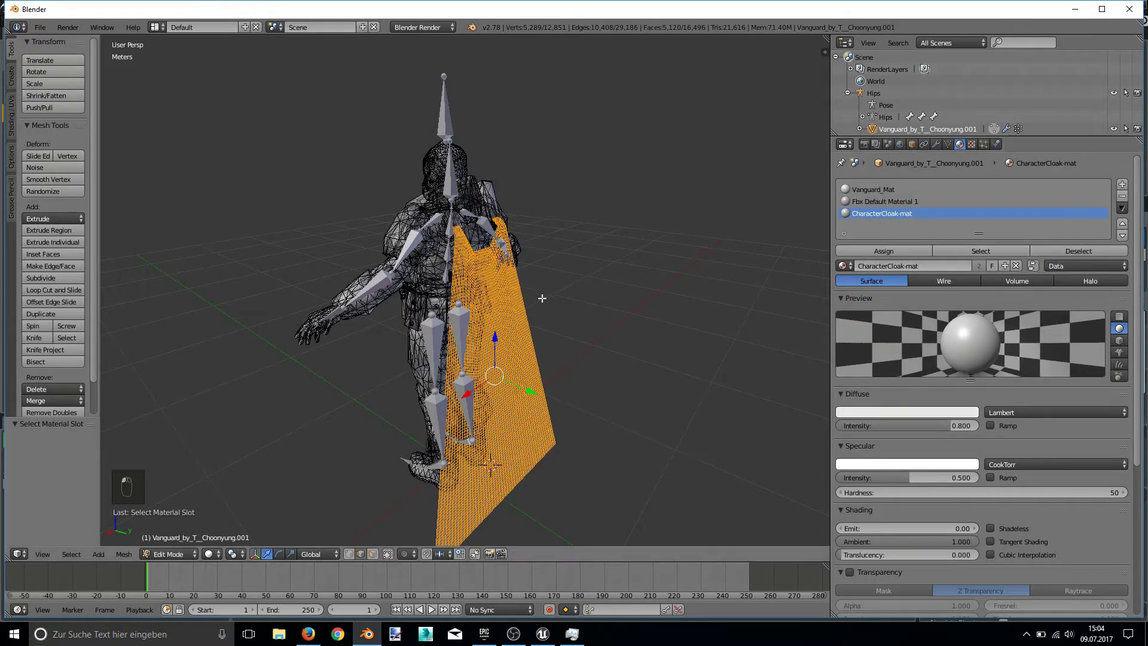
{"action": "mouse_move", "coordinate": [525, 303]}
{"action": "middle_mouse_down"}
{"action": "mouse_move", "coordinate": [461, 319]}
{"action": "mouse_move", "coordinate": [528, 286]}
{"action": "mouse_move", "coordinate": [532, 295]}
{"action": "middle_mouse_up"}
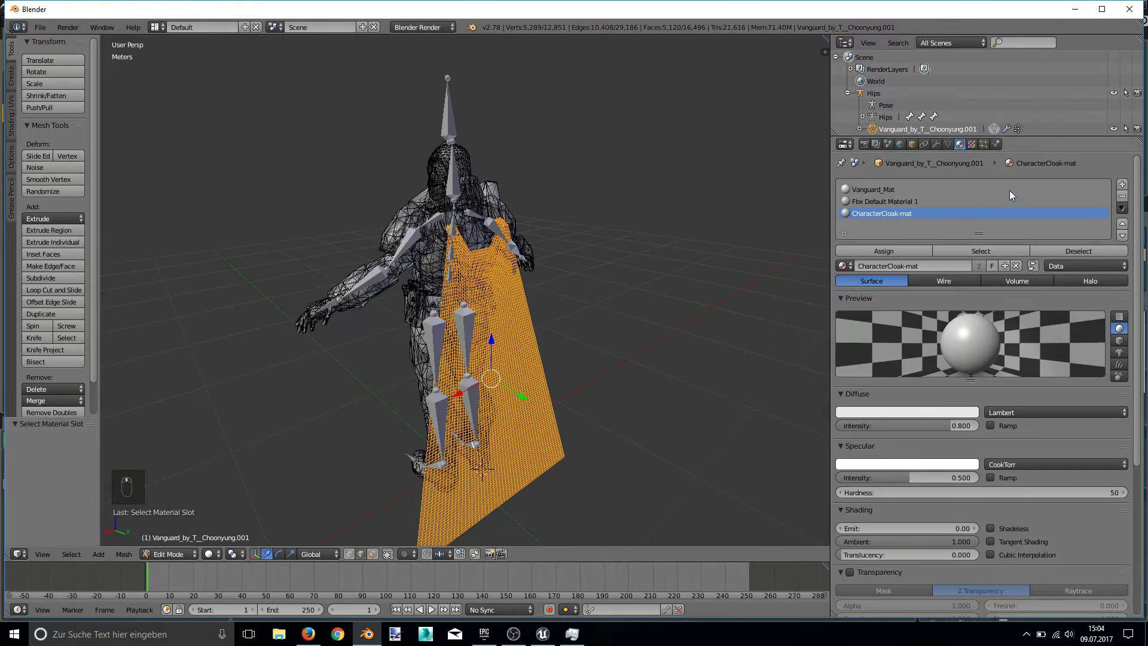
Assign the selected cloak vertices to the Spine2 vertex group with a weight of 1.000 and return to Object Mode.
{"action": "left_click", "coordinate": [947, 144]}
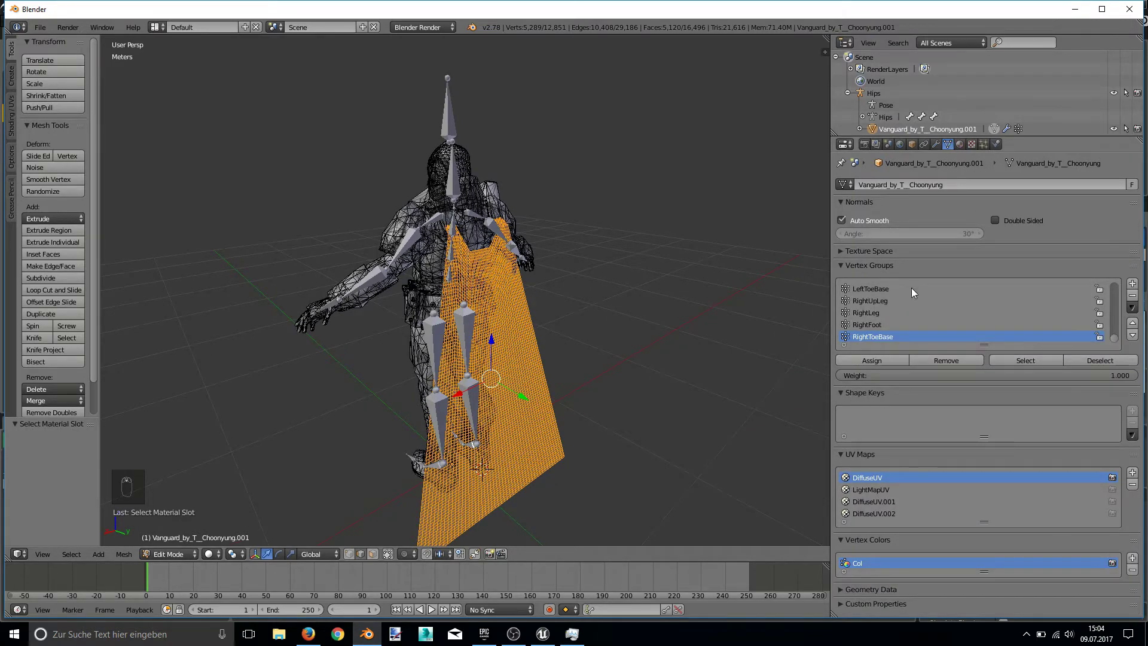
{"action": "left_click_drag", "start_coordinate": [1116, 336], "coordinate": [1105, 288]}
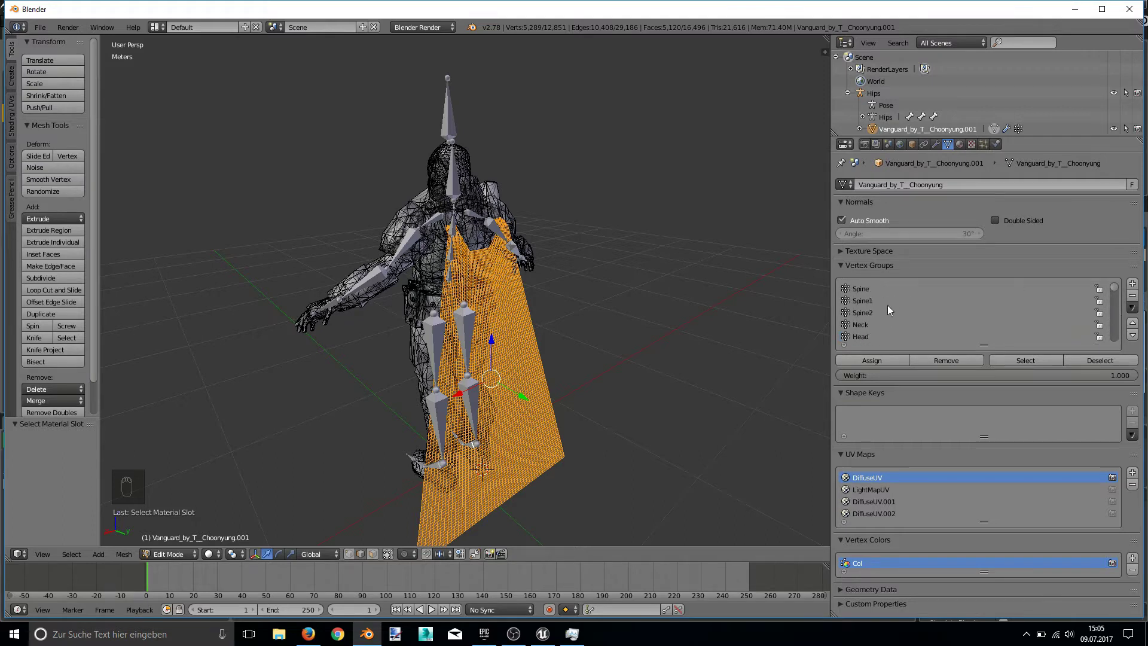
{"action": "left_click", "coordinate": [883, 361]}
{"action": "middle_click_drag", "start_coordinate": [440, 248], "coordinate": [461, 260]}
{"action": "scroll", "coordinate": [498, 267], "scroll_direction": "up", "scroll_amount": 1}
{"action": "scroll", "coordinate": [498, 267], "scroll_direction": "up", "scroll_amount": 2}
{"action": "scroll", "coordinate": [483, 210], "scroll_direction": "down", "scroll_amount": 2}
{"action": "left_click", "coordinate": [150, 555]}
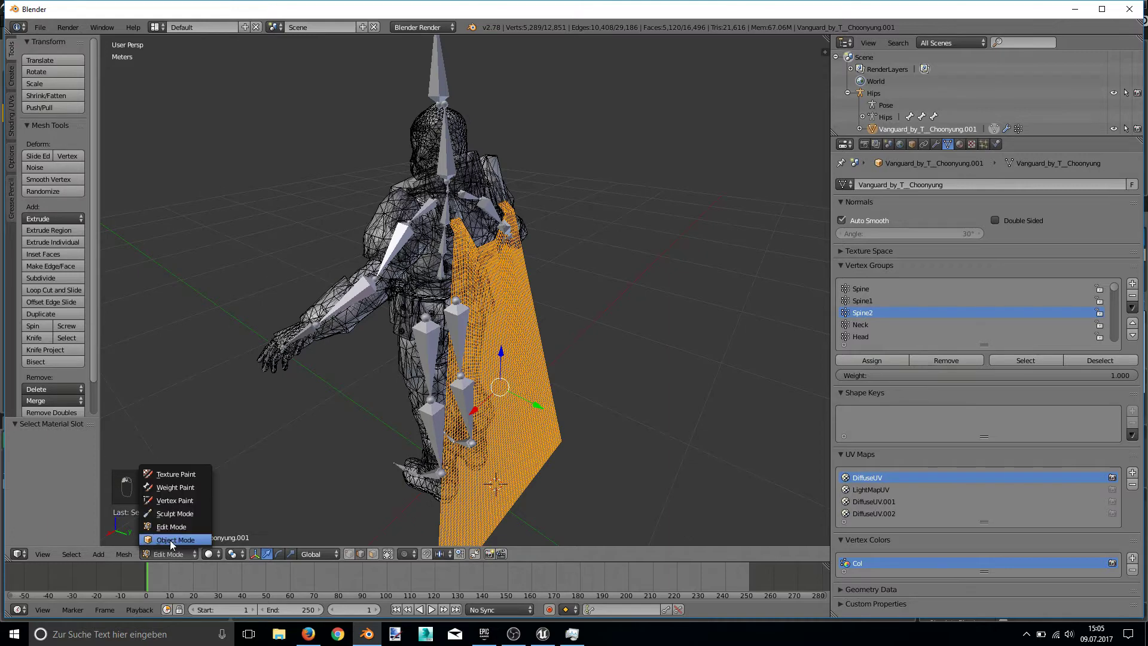
{"action": "left_click", "coordinate": [173, 541]}
Test-rotate the armature's Spine2 bone in Pose Mode to check the cloak's new weights, cancel the rotation and deselect all bones.
{"action": "right_click", "coordinate": [450, 220]}
{"action": "left_click", "coordinate": [189, 554]}
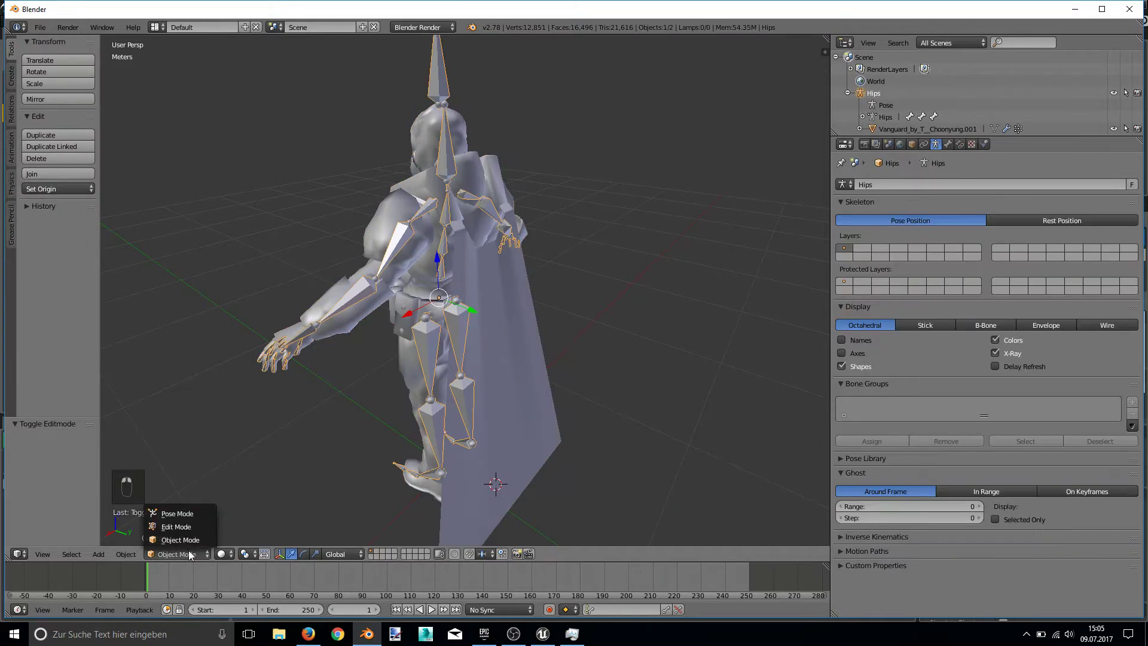
{"action": "left_click", "coordinate": [179, 513]}
{"action": "mouse_move", "coordinate": [547, 279]}
{"action": "middle_mouse_down"}
{"action": "mouse_move", "coordinate": [522, 256]}
{"action": "mouse_move", "coordinate": [479, 257]}
{"action": "mouse_move", "coordinate": [540, 274]}
{"action": "middle_mouse_up"}
{"action": "middle_click_drag", "start_coordinate": [547, 209], "coordinate": [570, 189]}
{"action": "scroll", "coordinate": [570, 189], "scroll_direction": "down", "scroll_amount": 1}
{"action": "key", "text": "r"}
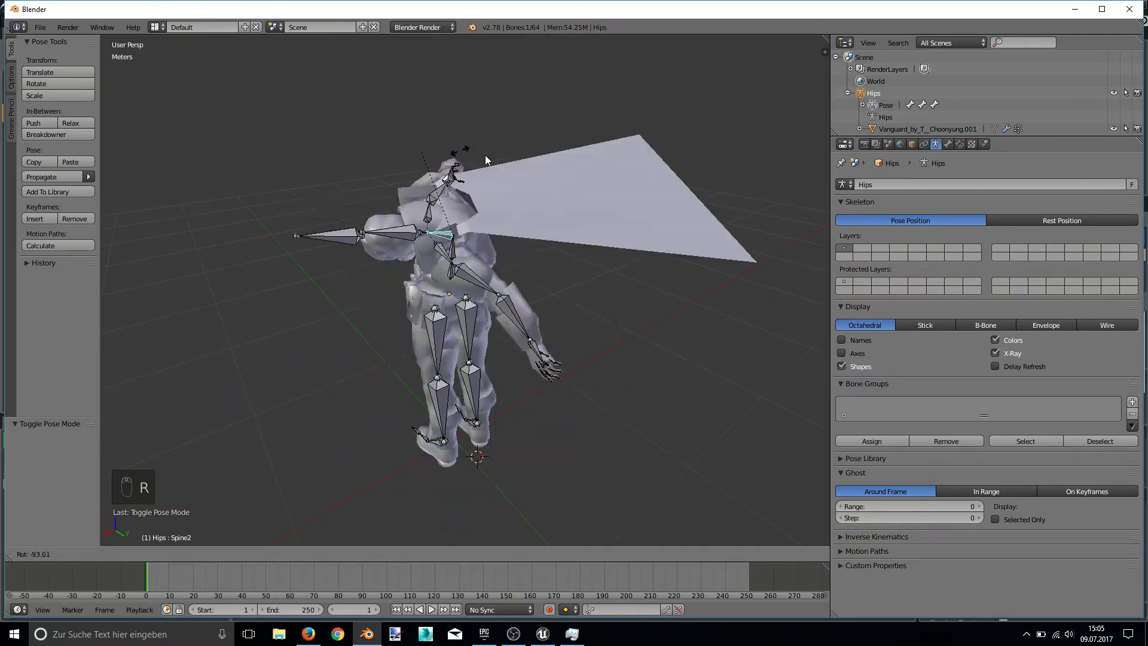
{"action": "right_click", "coordinate": [558, 298]}
{"action": "scroll", "coordinate": [557, 296], "scroll_direction": "down", "scroll_amount": 2}
{"action": "middle_click_drag", "start_coordinate": [558, 296], "coordinate": [631, 292]}
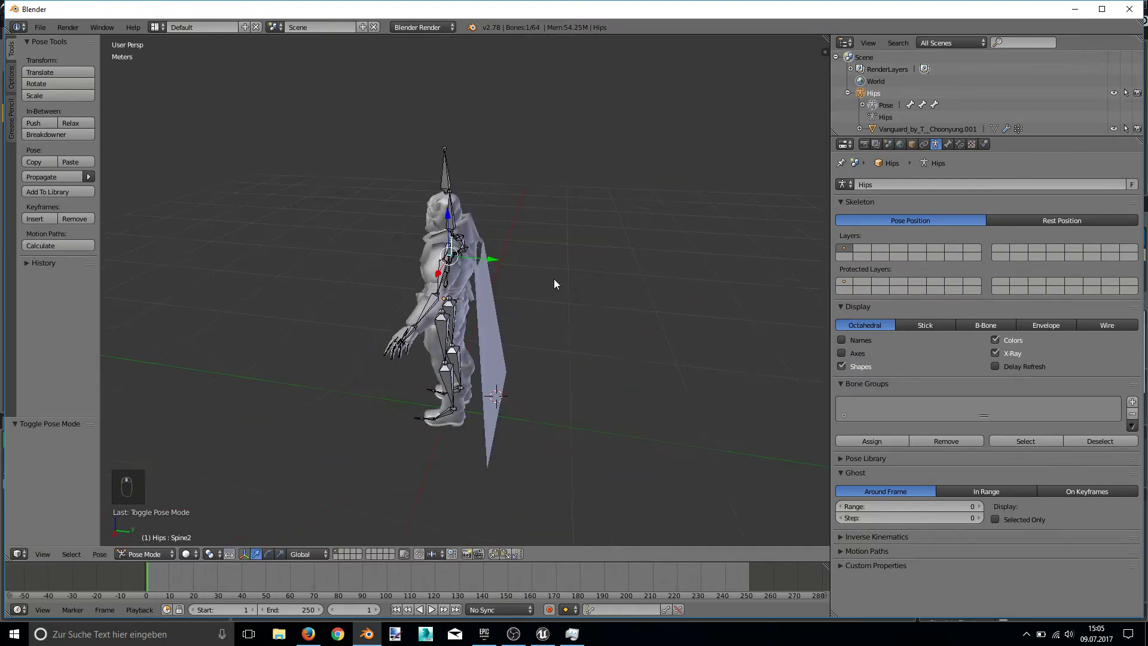
{"action": "key", "text": "a"}
Set up an FBX export with a different geometry smoothing option and without leaf bones.
{"action": "left_click", "coordinate": [39, 27]}
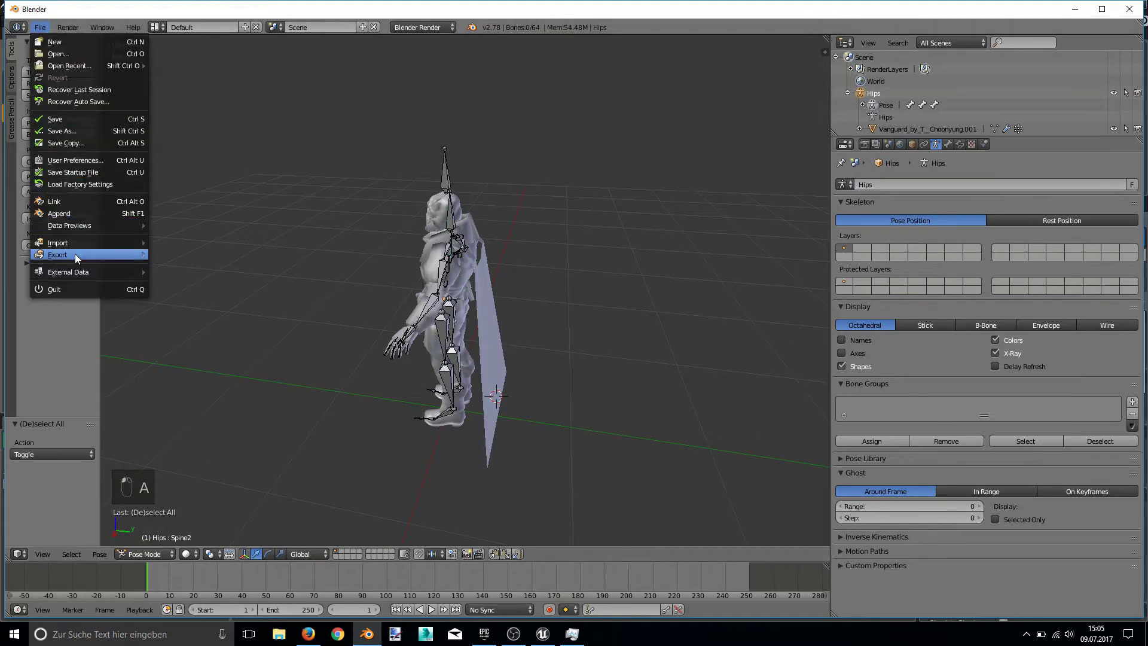
{"action": "mouse_move", "coordinate": [74, 254]}
{"action": "left_click", "coordinate": [181, 291]}
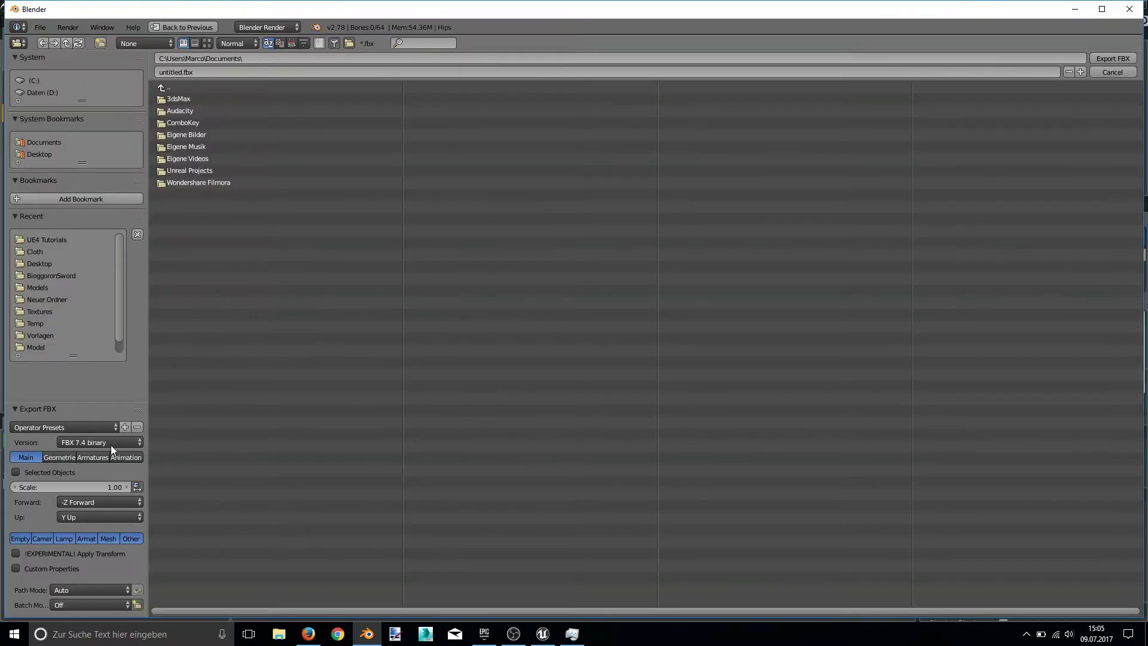
{"action": "left_click", "coordinate": [69, 457]}
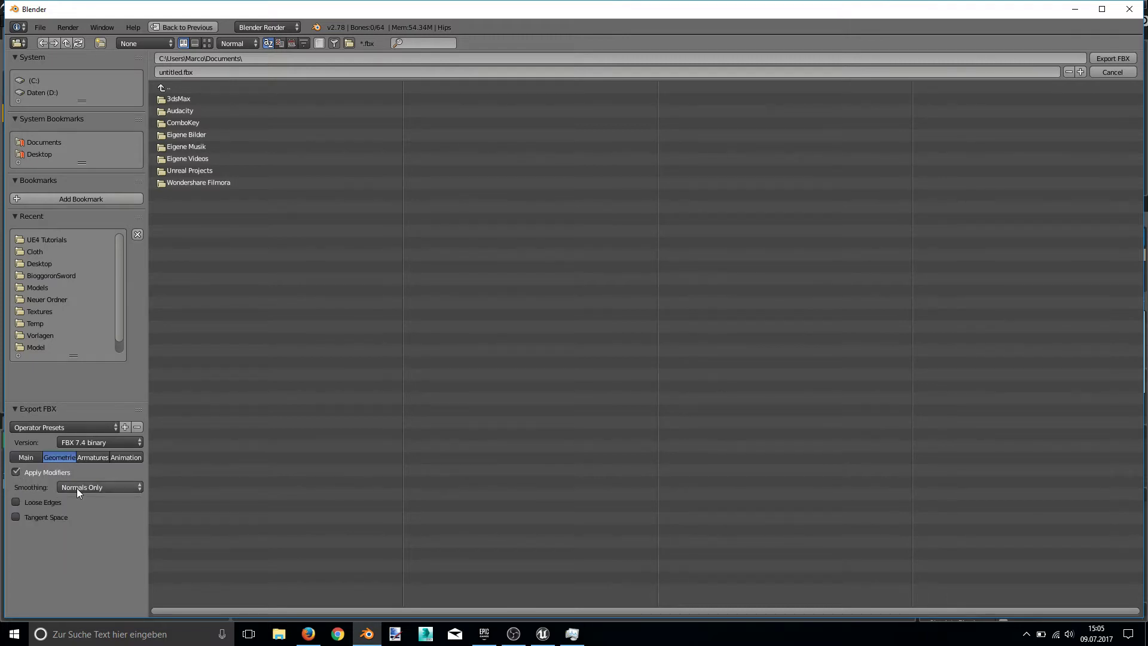
{"action": "left_click", "coordinate": [77, 488]}
{"action": "left_click", "coordinate": [86, 473]}
{"action": "left_click", "coordinate": [93, 458]}
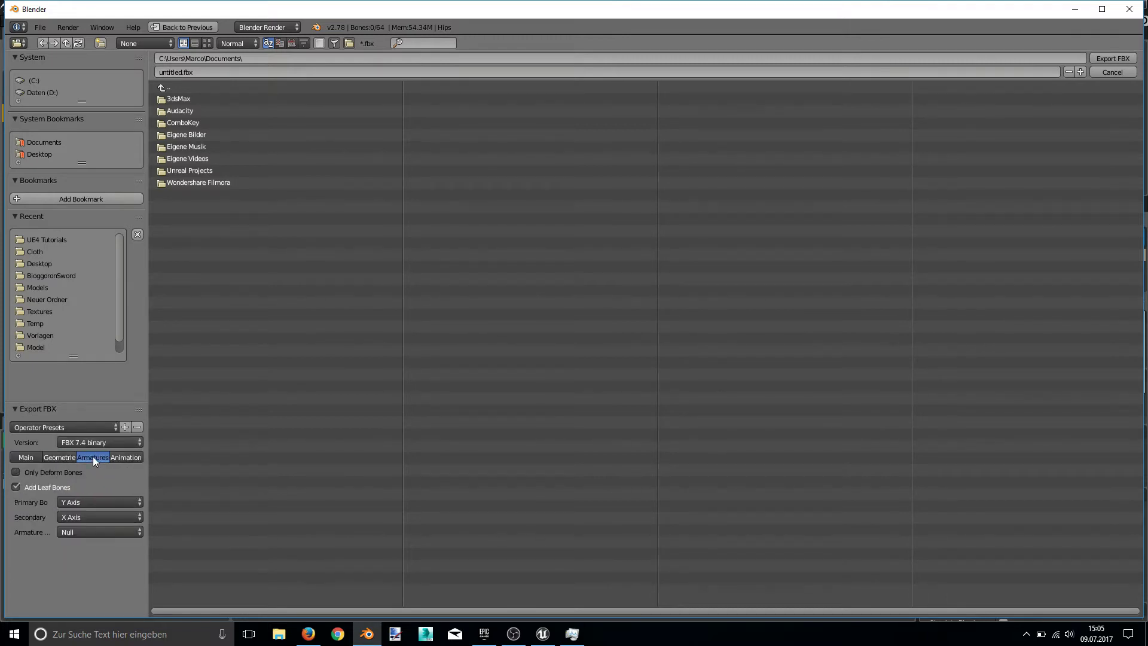
{"action": "left_click", "coordinate": [41, 485]}
Export the character with its cloak to the UE4 Tutorials folder, overwriting the existing Vanguard FBX file.
{"action": "left_click", "coordinate": [59, 241]}
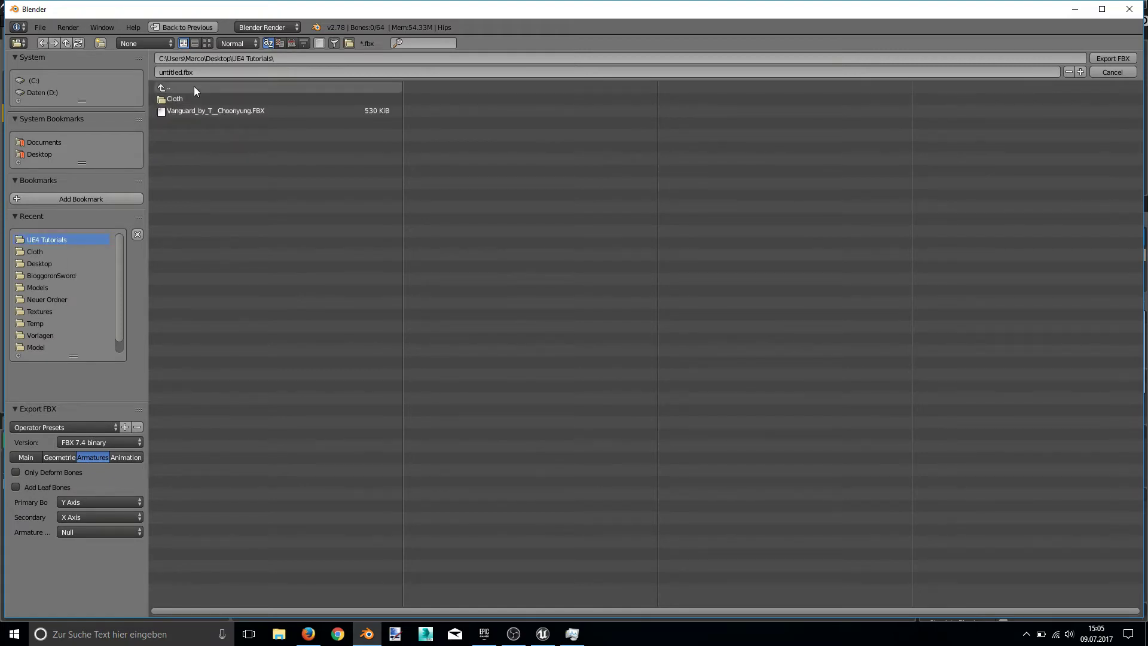
{"action": "left_click", "coordinate": [209, 110]}
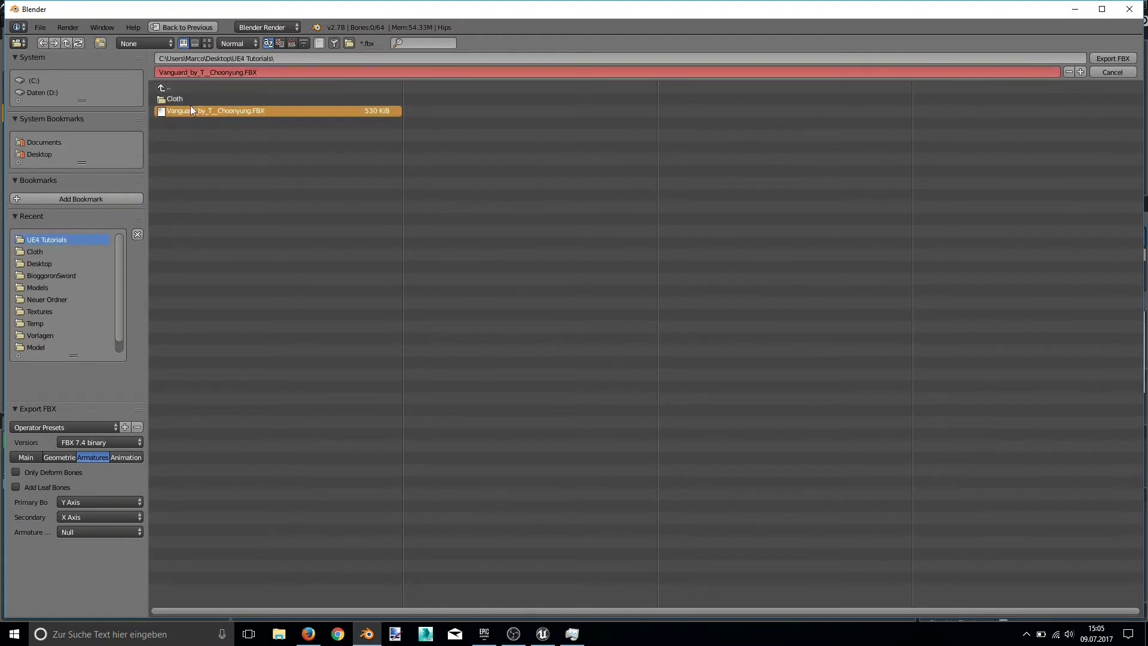
{"action": "left_click", "coordinate": [1120, 60]}
{"action": "middle_click_drag", "start_coordinate": [391, 185], "coordinate": [456, 255]}
{"action": "scroll", "coordinate": [474, 237], "scroll_direction": "up", "scroll_amount": 1}
{"action": "scroll", "coordinate": [427, 256], "scroll_direction": "down", "scroll_amount": 2}
{"action": "scroll", "coordinate": [507, 285], "scroll_direction": "up", "scroll_amount": 1}
{"action": "middle_click_drag", "start_coordinate": [507, 285], "coordinate": [452, 295]}
{"action": "scroll", "coordinate": [453, 295], "scroll_direction": "down", "scroll_amount": 1}
Switch to Unreal Editor and reimport the Vanguard skeletal mesh from the exported FBX in the UE4 Tutorials folder.
{"action": "left_click", "coordinate": [554, 634]}
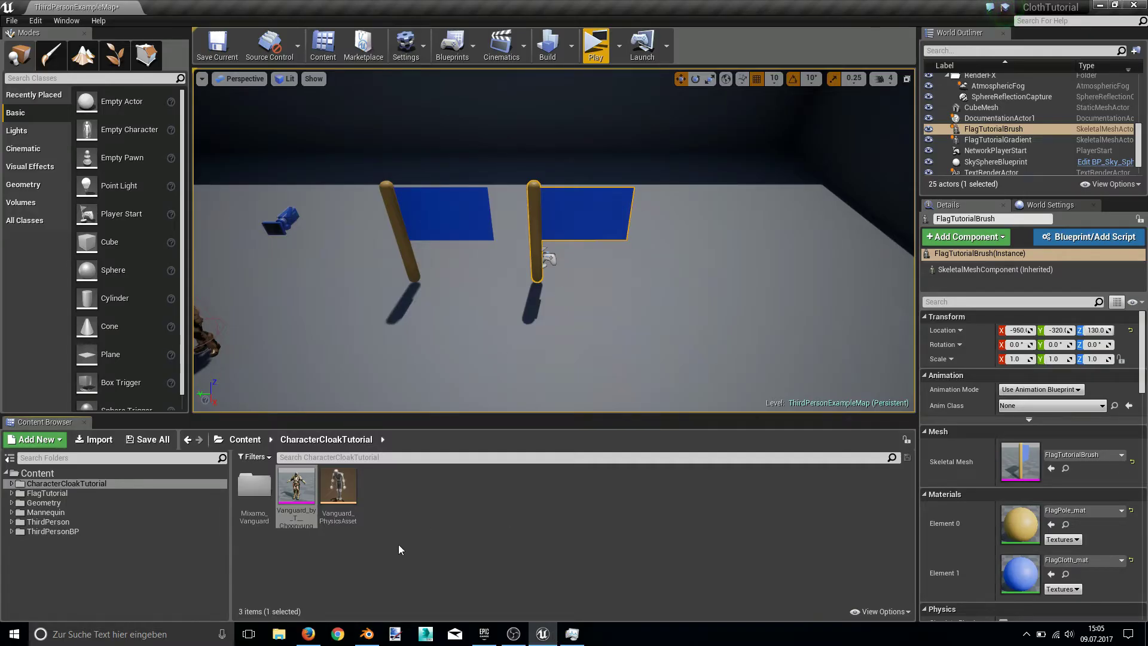
{"action": "right_click", "coordinate": [303, 484]}
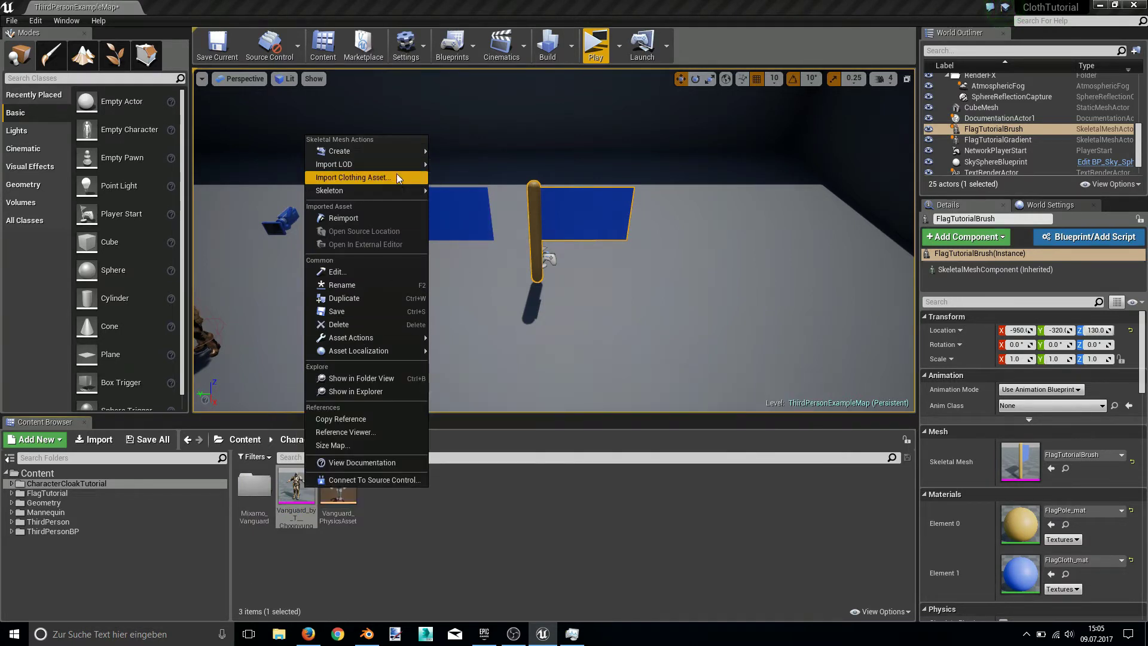
{"action": "left_click", "coordinate": [372, 217]}
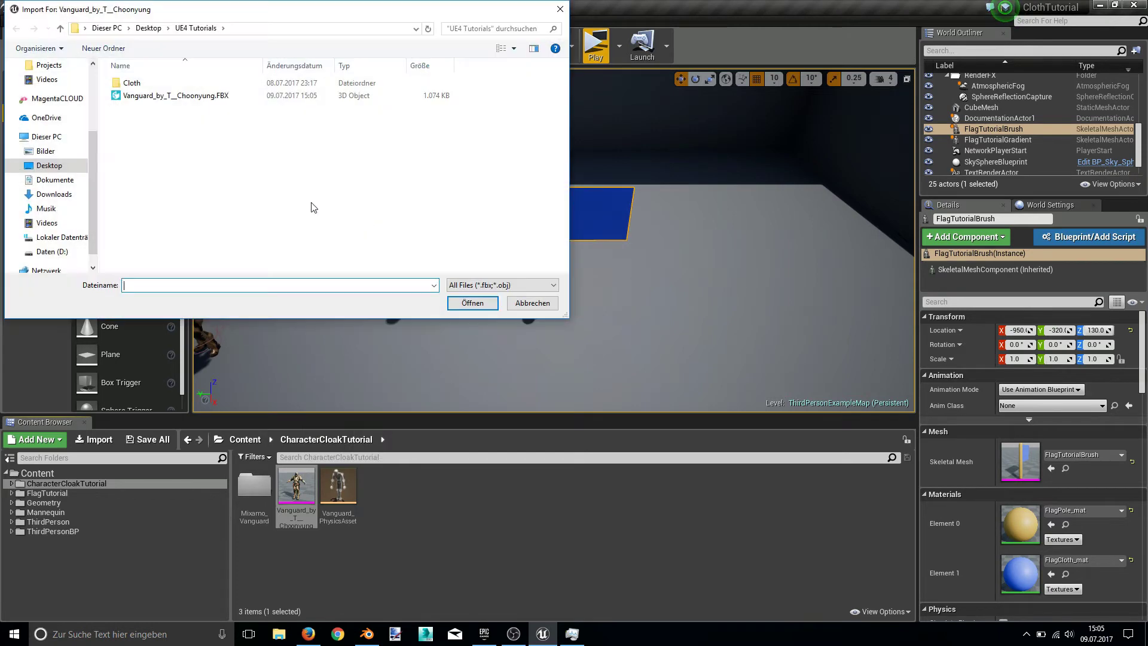
{"action": "left_click", "coordinate": [160, 97]}
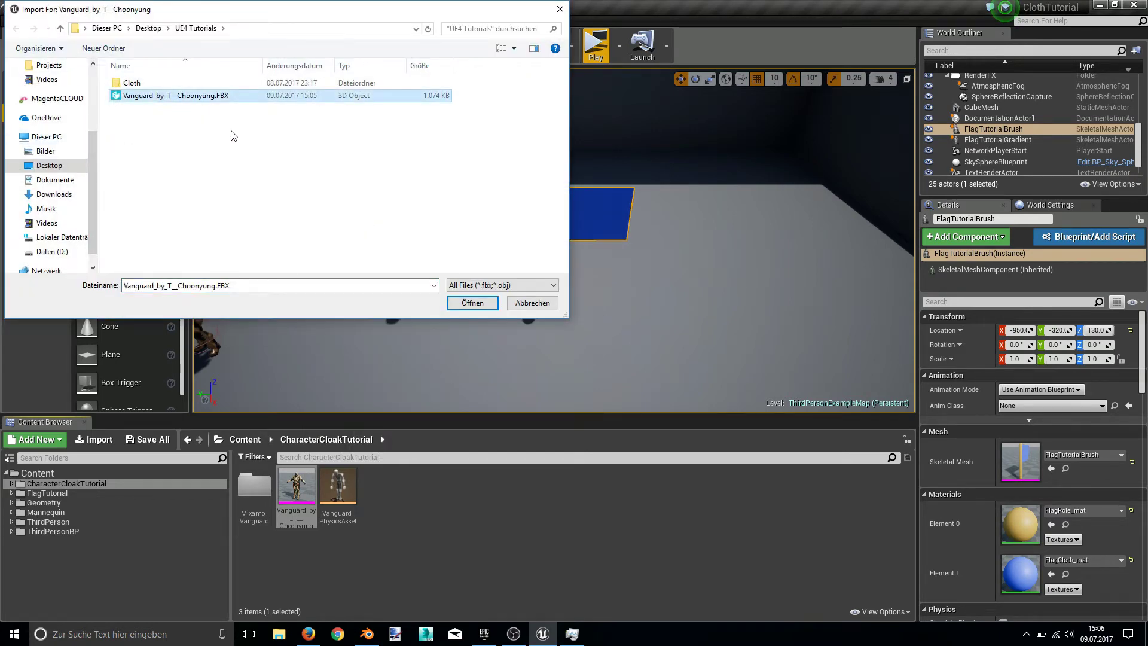
{"action": "left_click", "coordinate": [455, 306]}
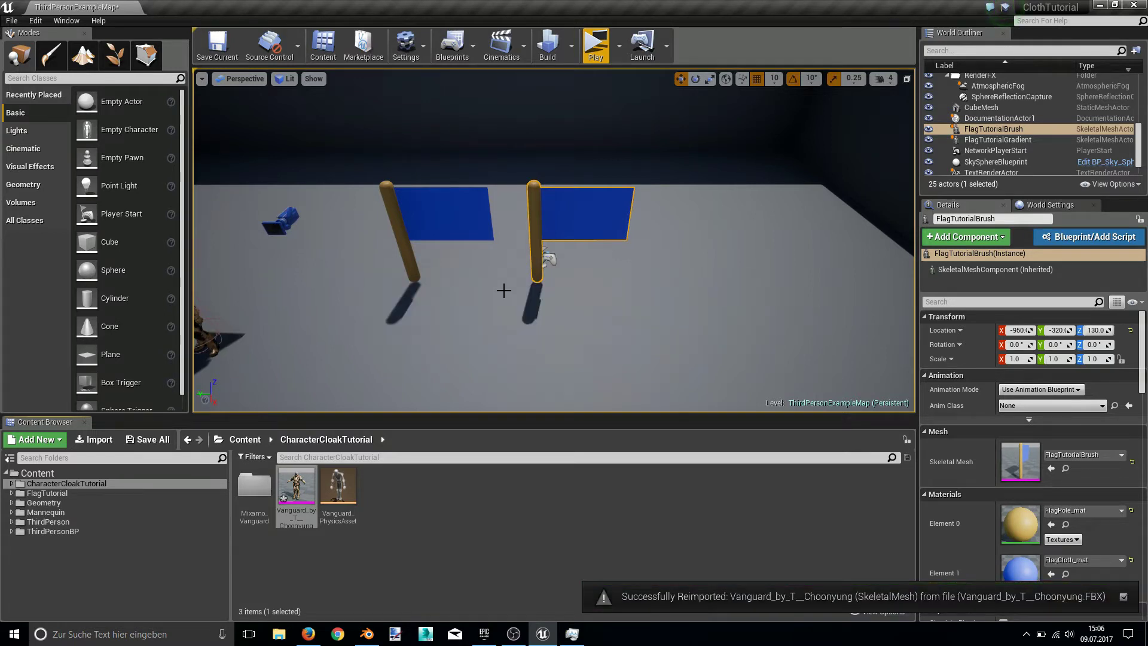
Open the Vanguard skeletal mesh, check which materials are available for Element 2 and return to the level editor.
{"action": "double_click", "coordinate": [289, 505]}
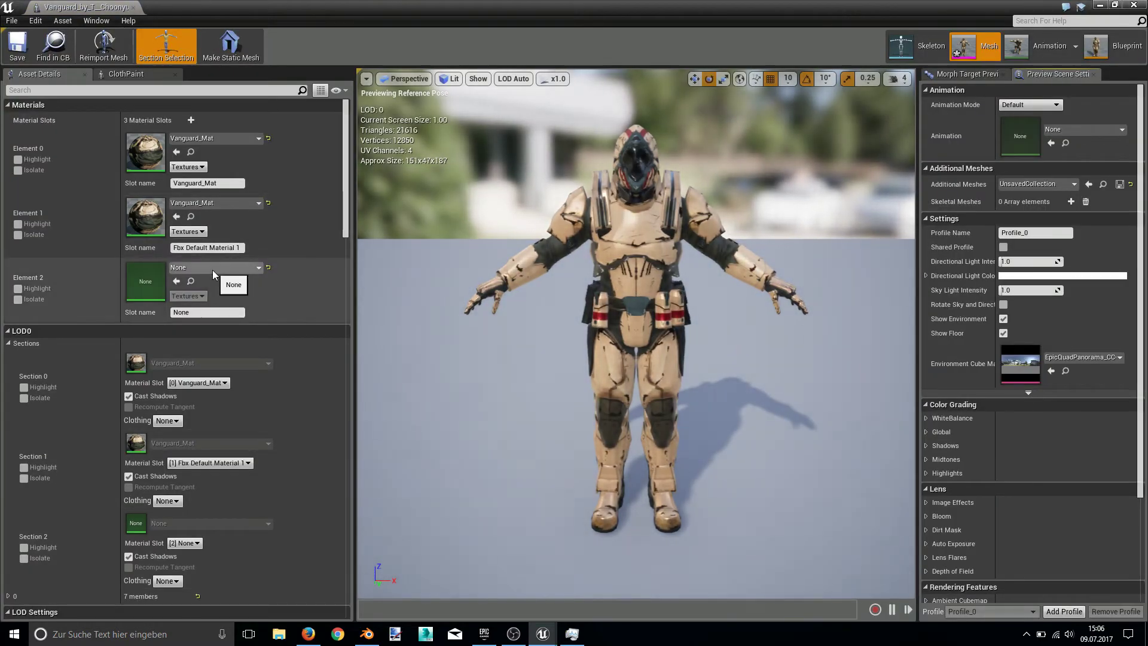
{"action": "left_click", "coordinate": [212, 270]}
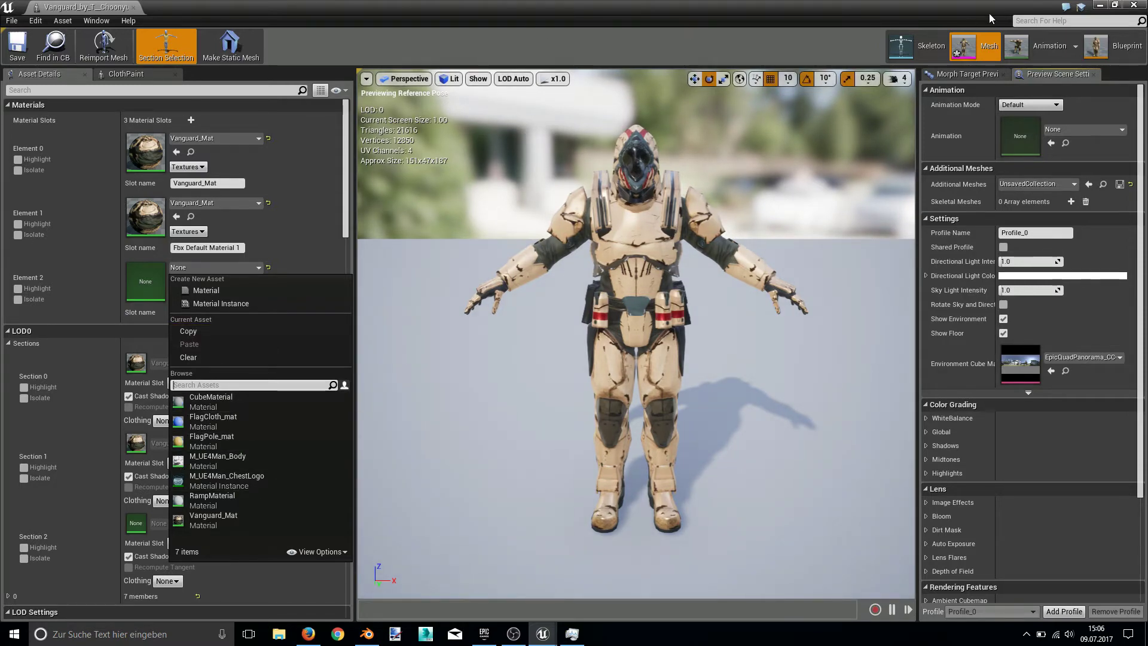
{"action": "left_click", "coordinate": [1099, 5]}
{"action": "left_click", "coordinate": [1099, 5]}
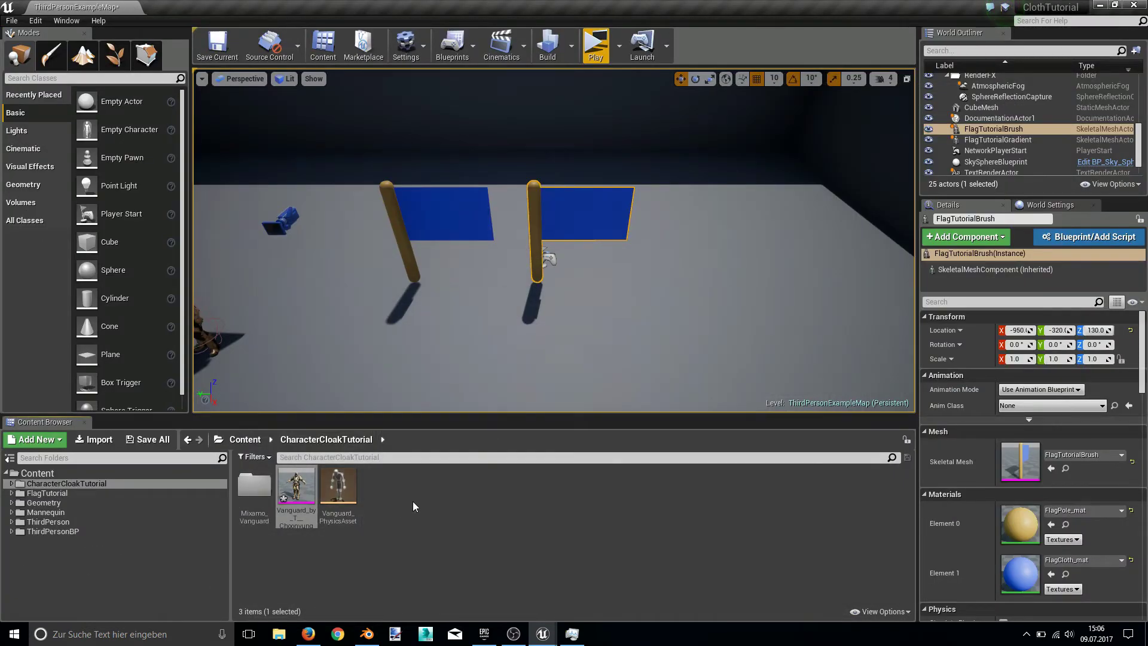
Create a material called CloackMaterial in the CharacterCloakTutorial folder and open it for editing.
{"action": "right_click", "coordinate": [410, 501]}
{"action": "left_click", "coordinate": [486, 308]}
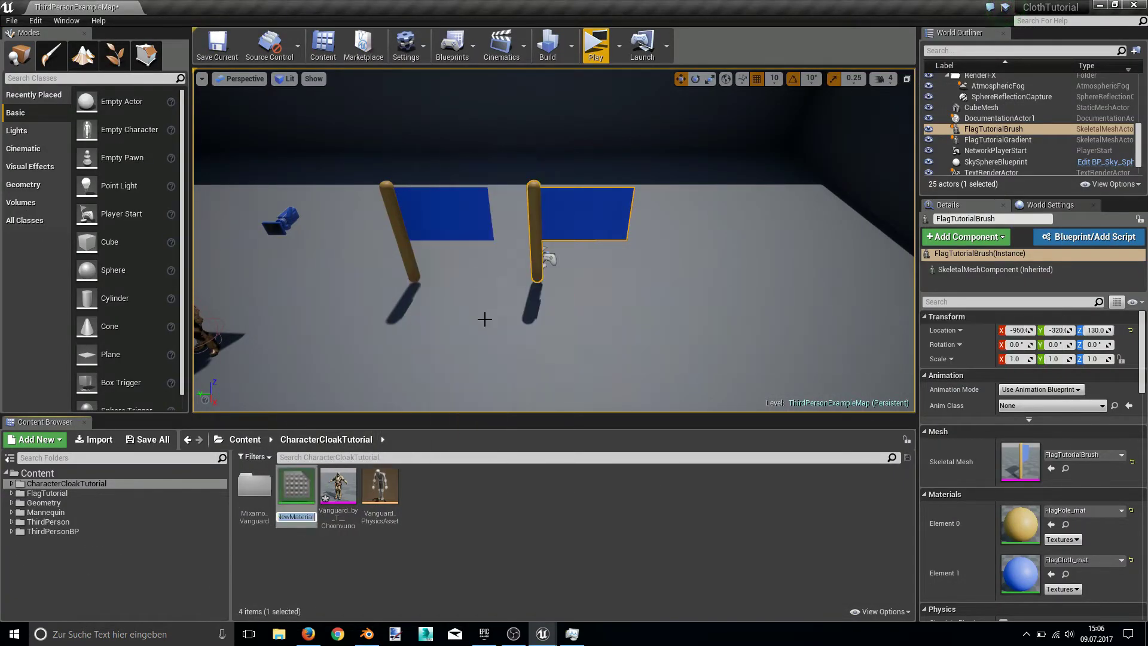
{"action": "type", "text": "CloackMate"}
{"action": "type", "text": "rial"}
{"action": "key", "text": "Return"}
{"action": "double_click", "coordinate": [302, 500]}
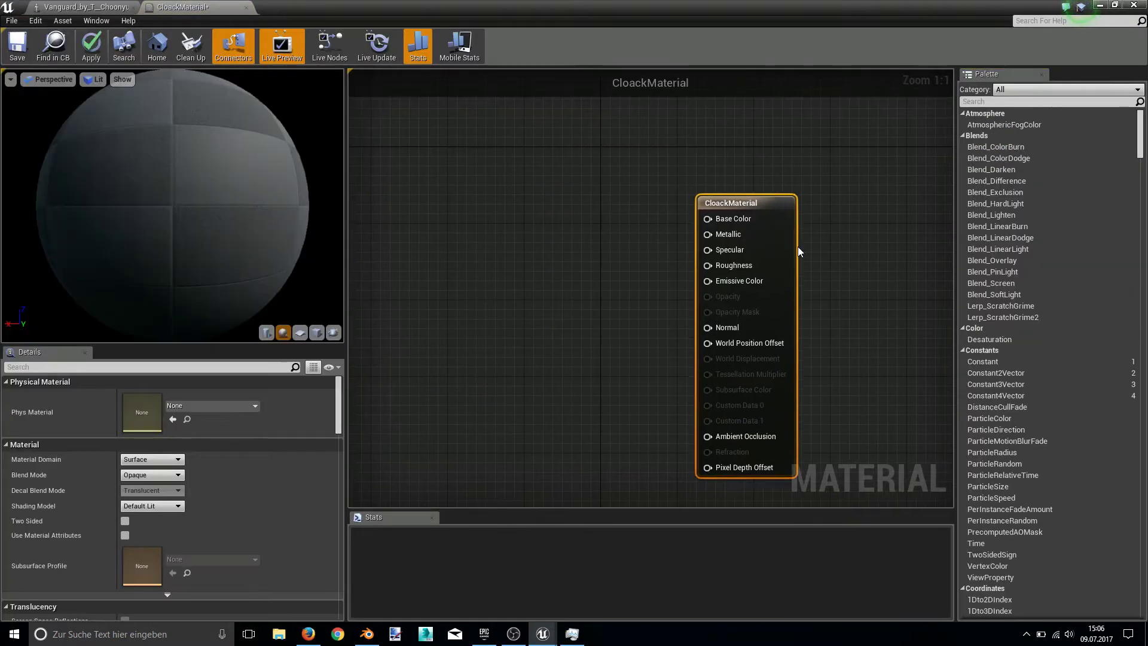
Feed the material's Base Color from a new Constant3Vector set to bright green, about 0, 1, 0.107.
{"action": "left_click_drag", "start_coordinate": [728, 209], "coordinate": [577, 221]}
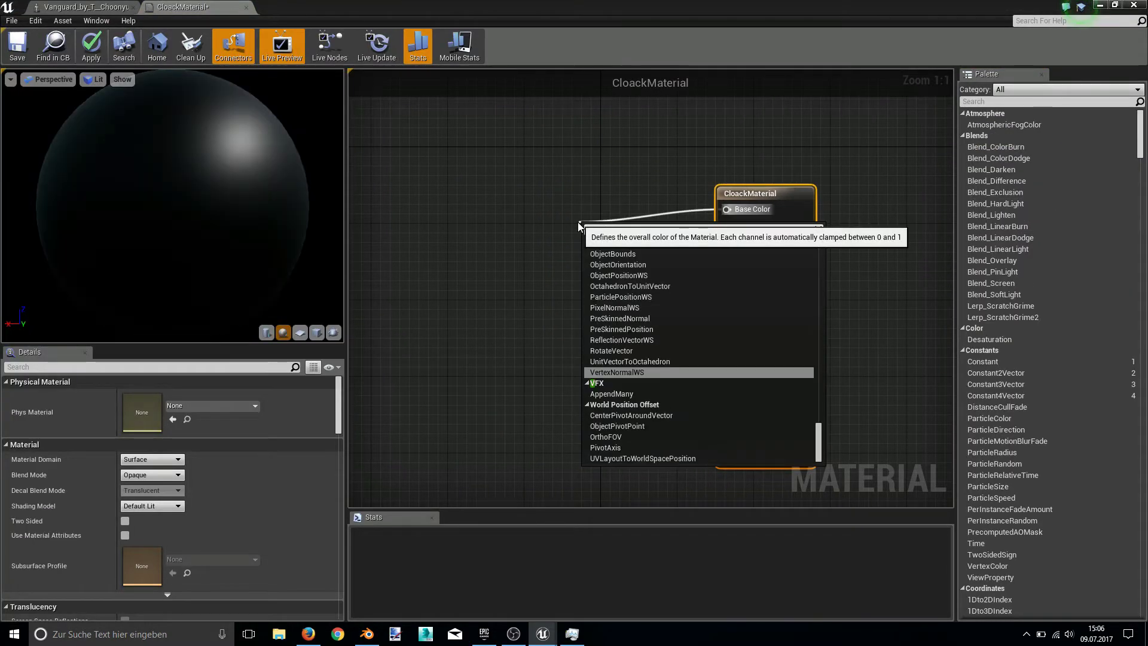
{"action": "type", "text": "3v"}
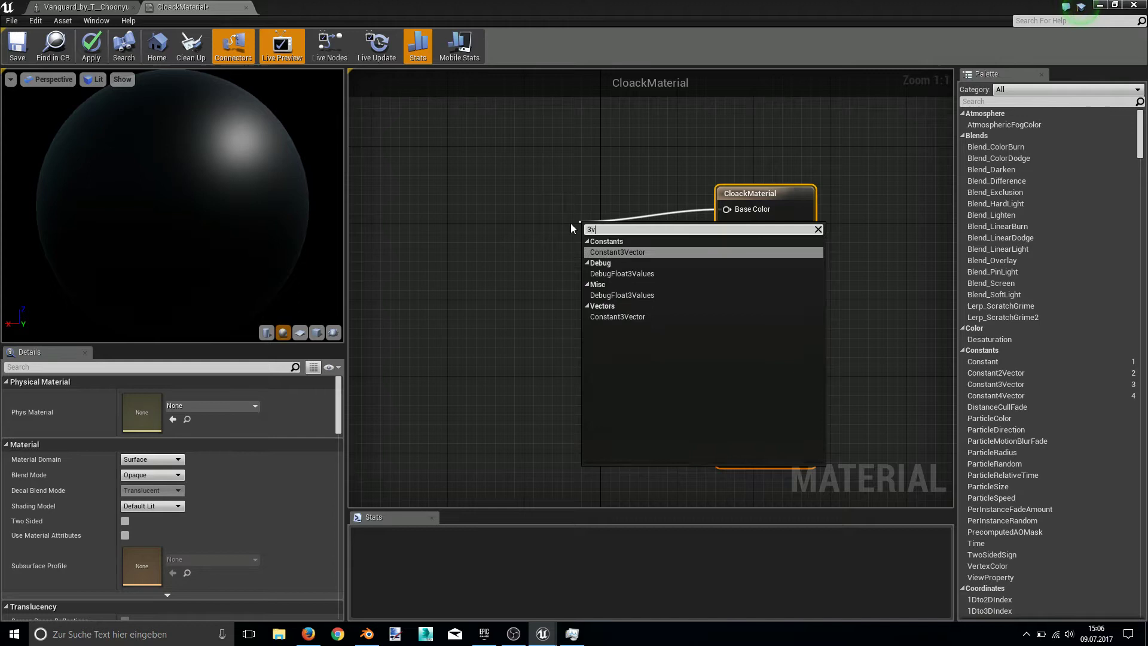
{"action": "key", "text": "Return"}
{"action": "double_click", "coordinate": [607, 274]}
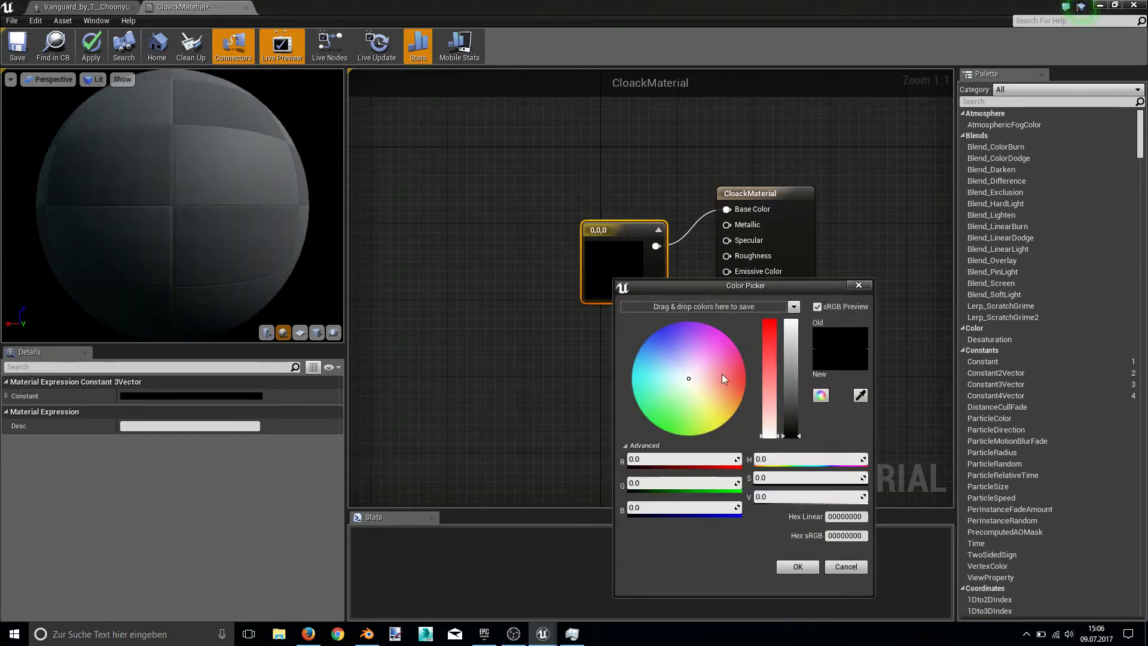
{"action": "left_click", "coordinate": [646, 417]}
{"action": "left_click_drag", "start_coordinate": [793, 338], "coordinate": [793, 319]}
{"action": "left_click_drag", "start_coordinate": [645, 415], "coordinate": [654, 426]}
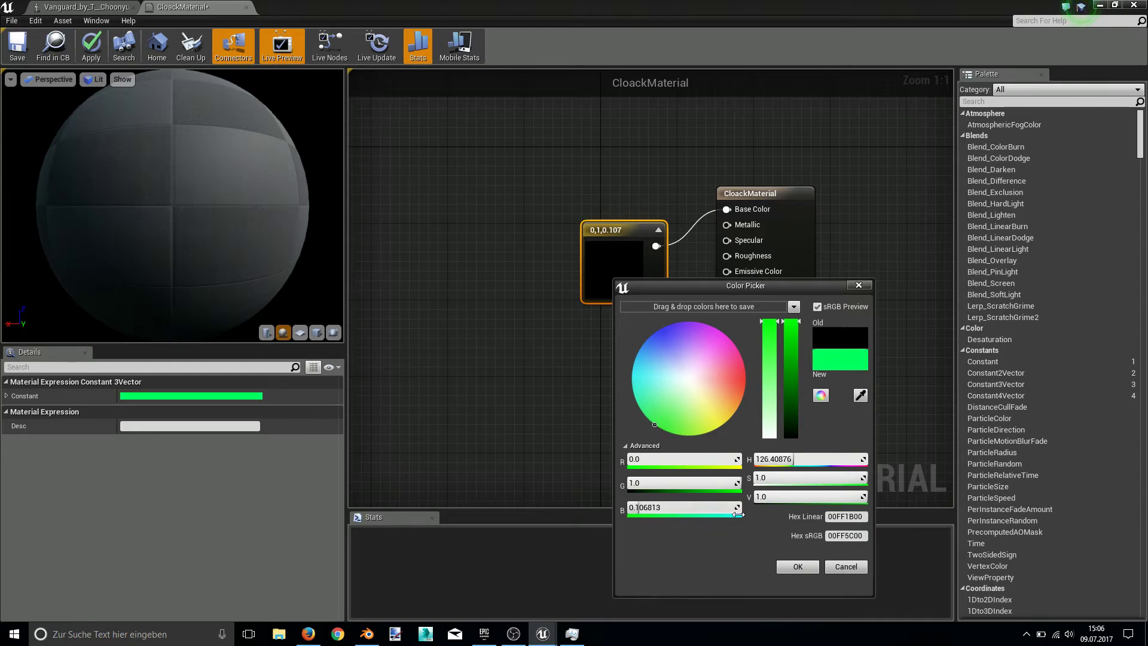
{"action": "left_click", "coordinate": [798, 566]}
{"action": "left_click", "coordinate": [800, 262]}
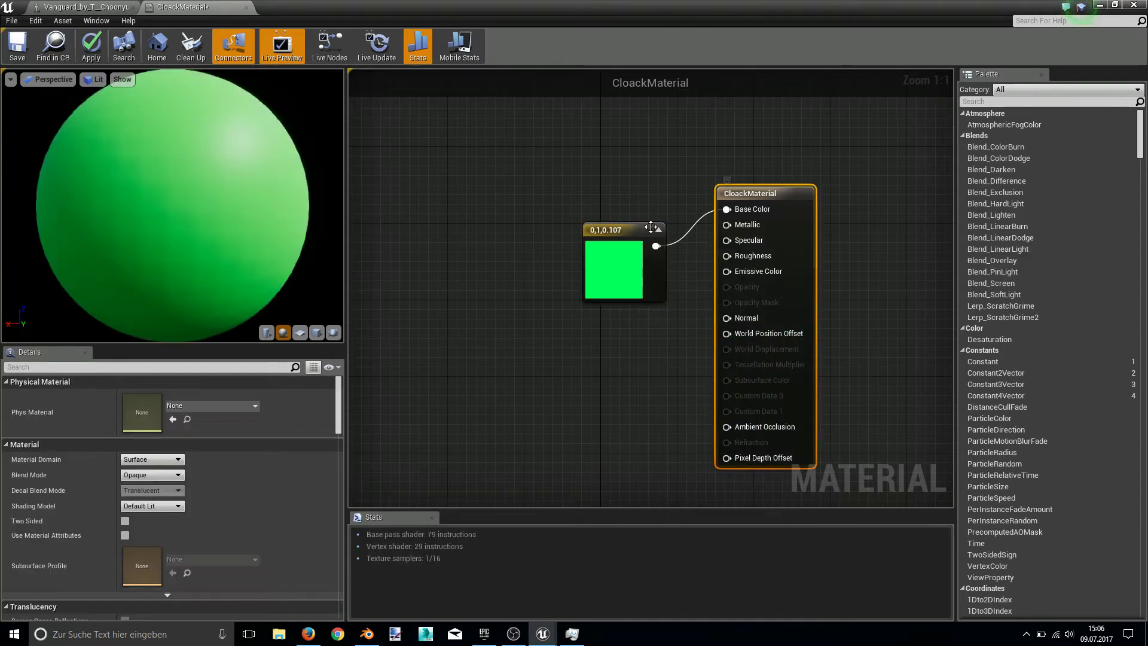
Move the colour node up beside Base Color and connect a new Constant node to Roughness.
{"action": "left_click_drag", "start_coordinate": [634, 233], "coordinate": [586, 197]}
{"action": "left_click_drag", "start_coordinate": [727, 256], "coordinate": [609, 316]}
{"action": "type", "text": "con"}
{"action": "key", "text": "Return"}
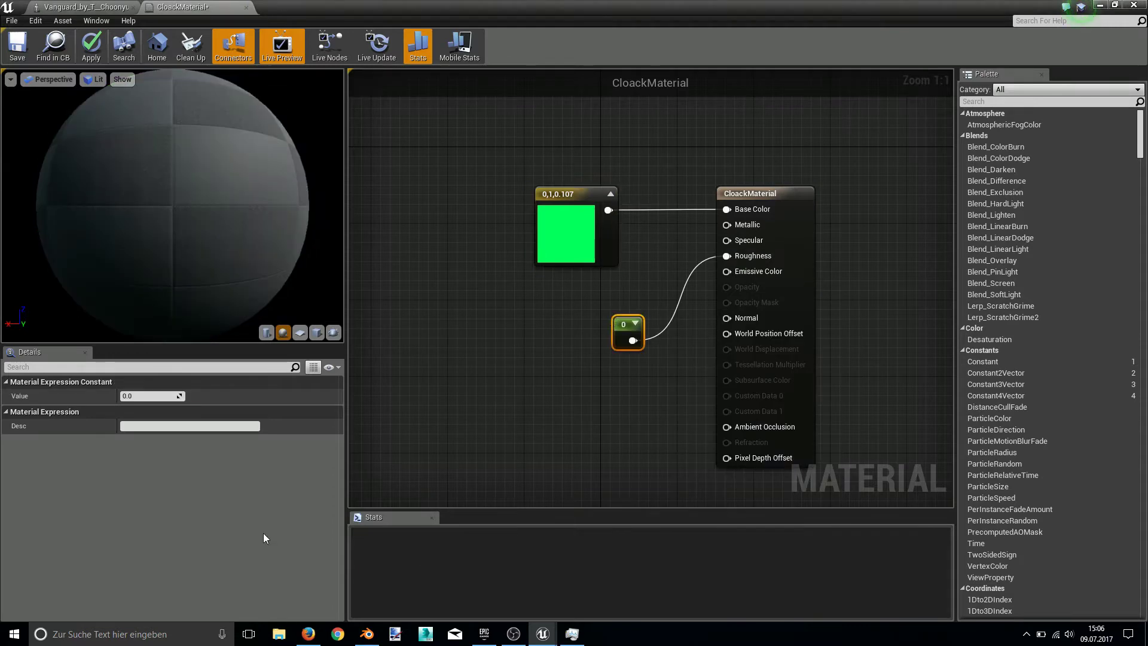
Set the roughness constant to 0.6 and make CloackMaterial two-sided.
{"action": "left_click", "coordinate": [142, 409]}
{"action": "left_click", "coordinate": [147, 395]}
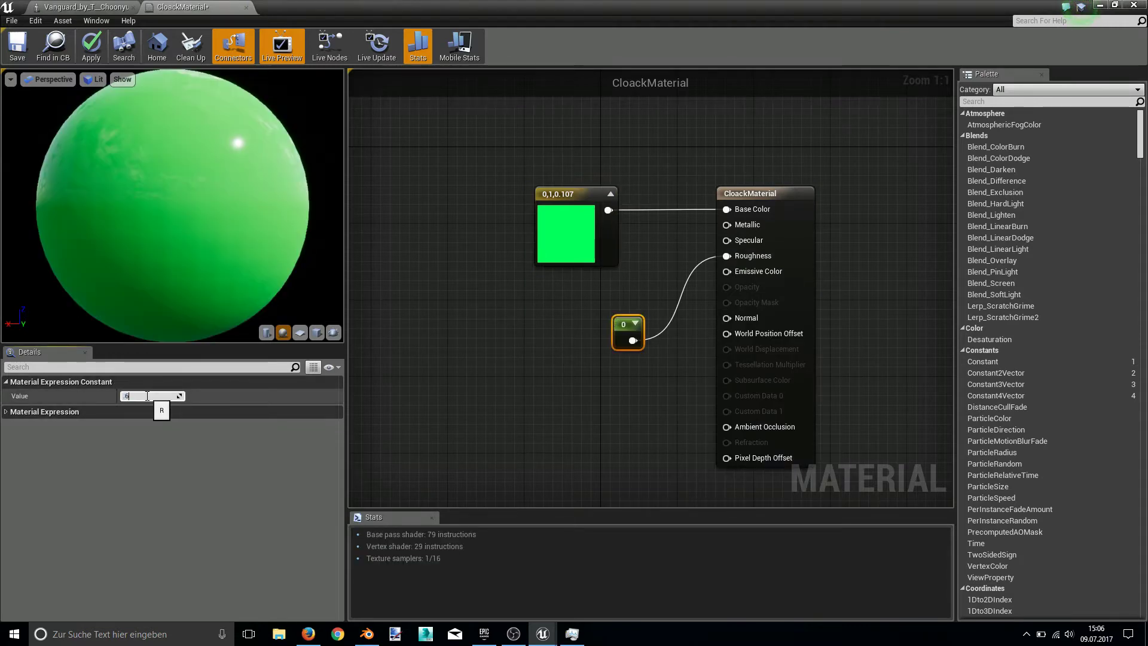
{"action": "type", "text": "0.6"}
{"action": "key", "text": "Return"}
{"action": "left_click", "coordinate": [808, 383]}
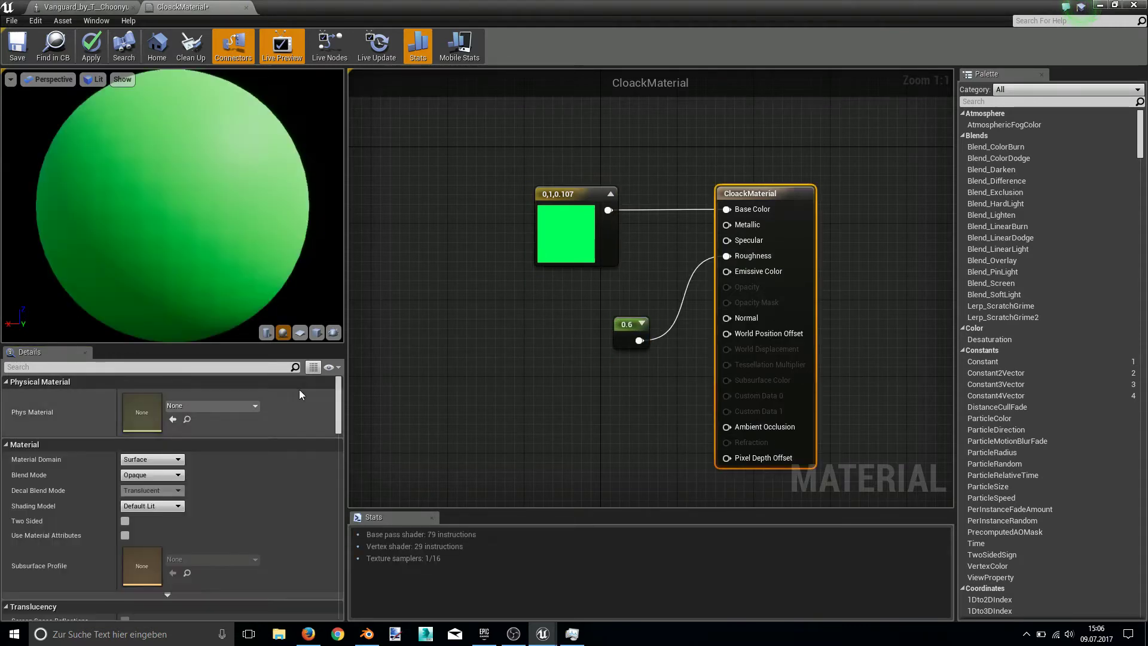
{"action": "left_click", "coordinate": [124, 521]}
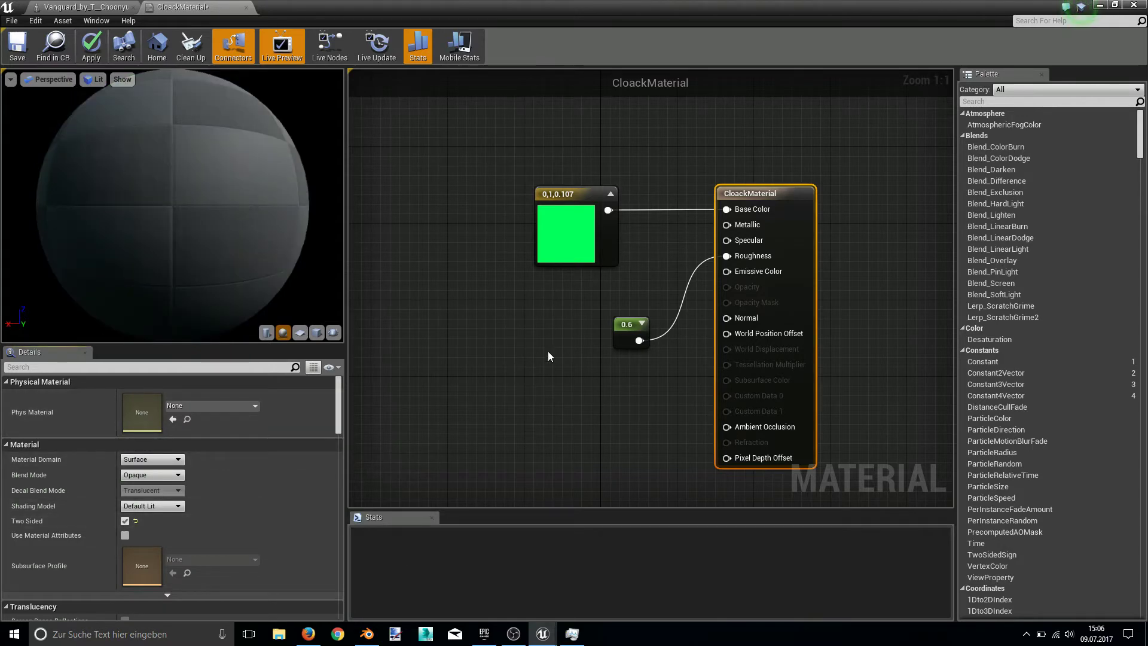
Apply the CloackMaterial changes, close its editor and assign the material to the Vanguard mesh's Element 2 slot.
{"action": "right_click_drag", "start_coordinate": [549, 356], "coordinate": [513, 345]}
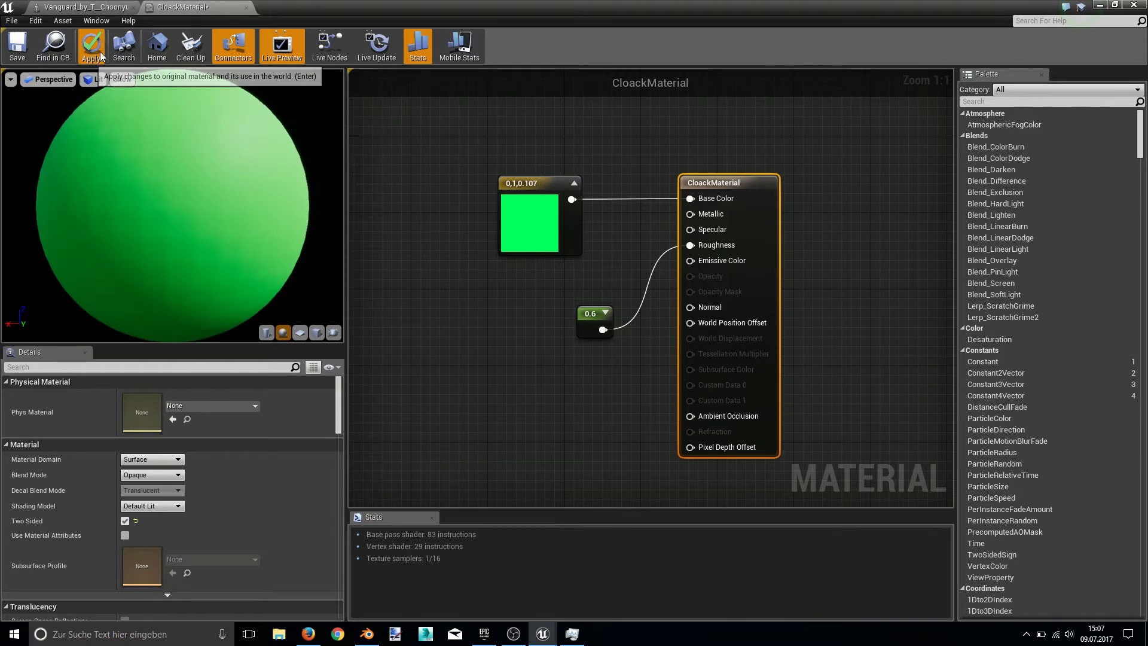
{"action": "left_click", "coordinate": [247, 9]}
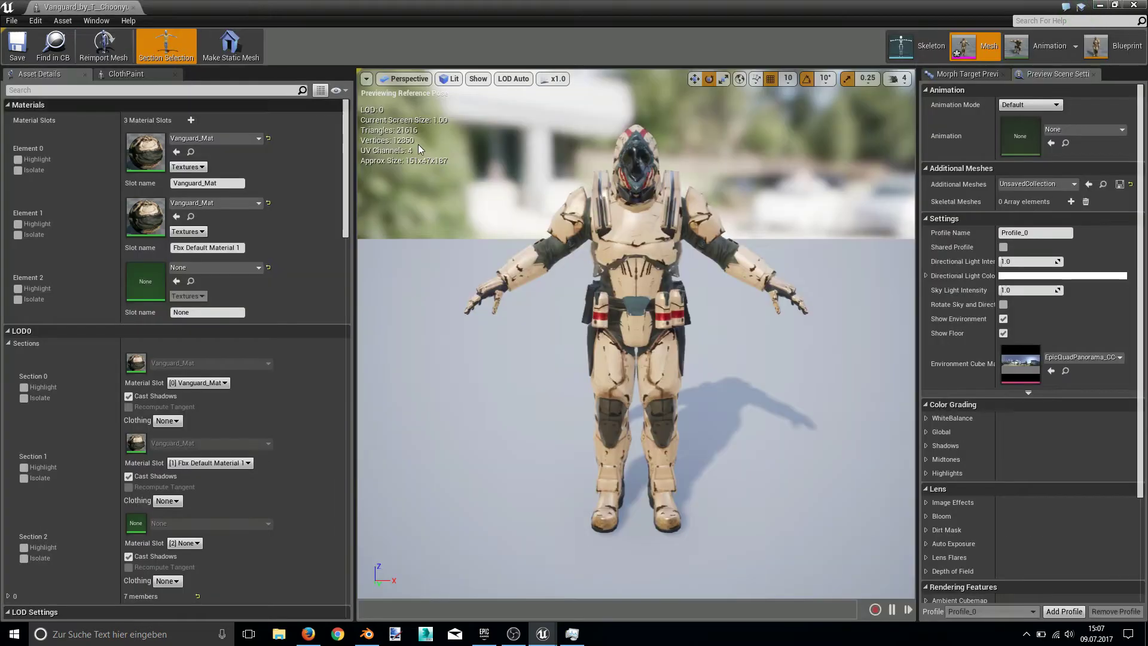
{"action": "left_click", "coordinate": [177, 281]}
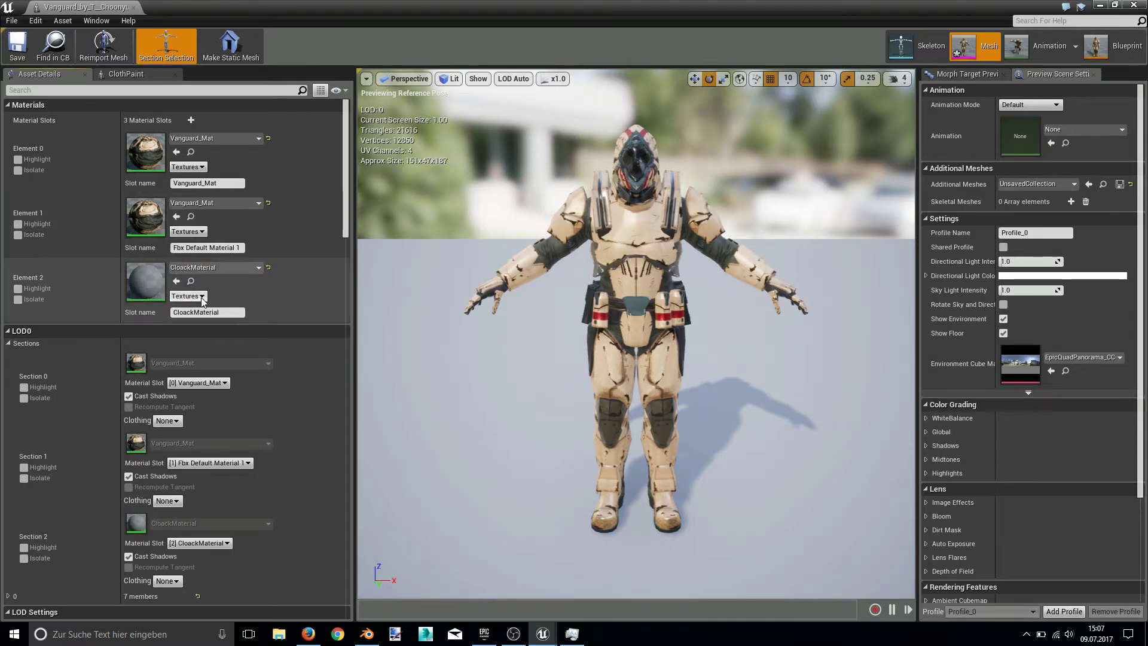
{"action": "right_click_drag", "start_coordinate": [461, 280], "coordinate": [450, 274]}
{"action": "left_click_drag", "start_coordinate": [450, 274], "coordinate": [426, 275], "text": "alt"}
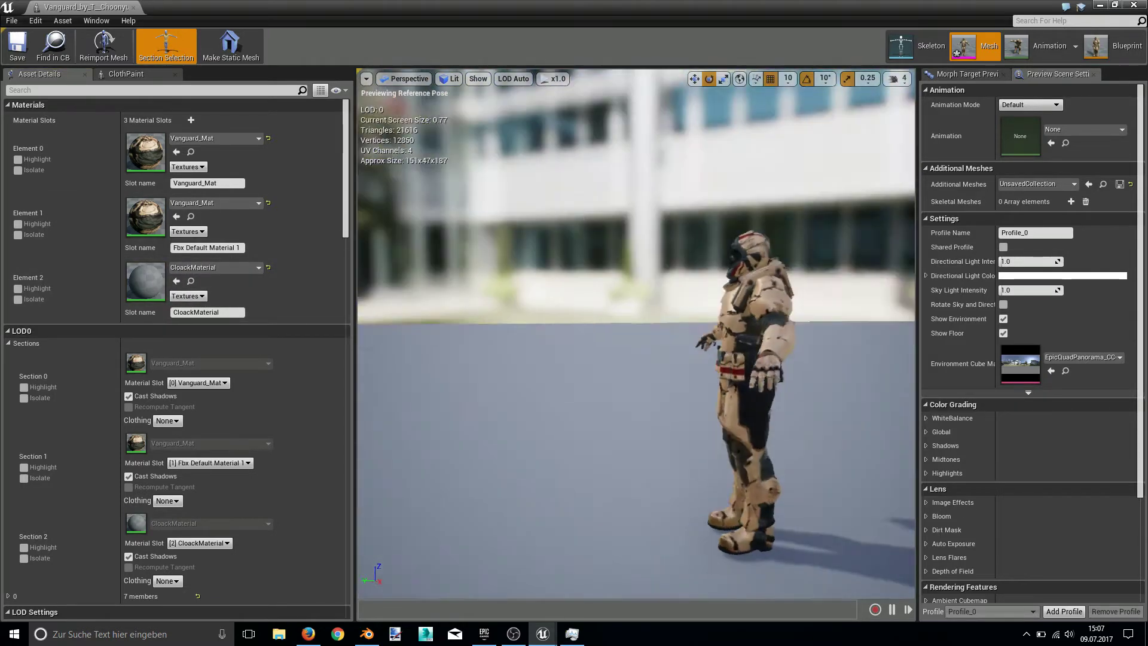
{"action": "mouse_move", "coordinate": [635, 333]}
{"action": "right_mouse_down"}
{"action": "mouse_move", "coordinate": [718, 323]}
{"action": "mouse_move", "coordinate": [778, 335]}
{"action": "mouse_move", "coordinate": [635, 333]}
{"action": "right_mouse_up"}
{"action": "left_click", "coordinate": [105, 55]}
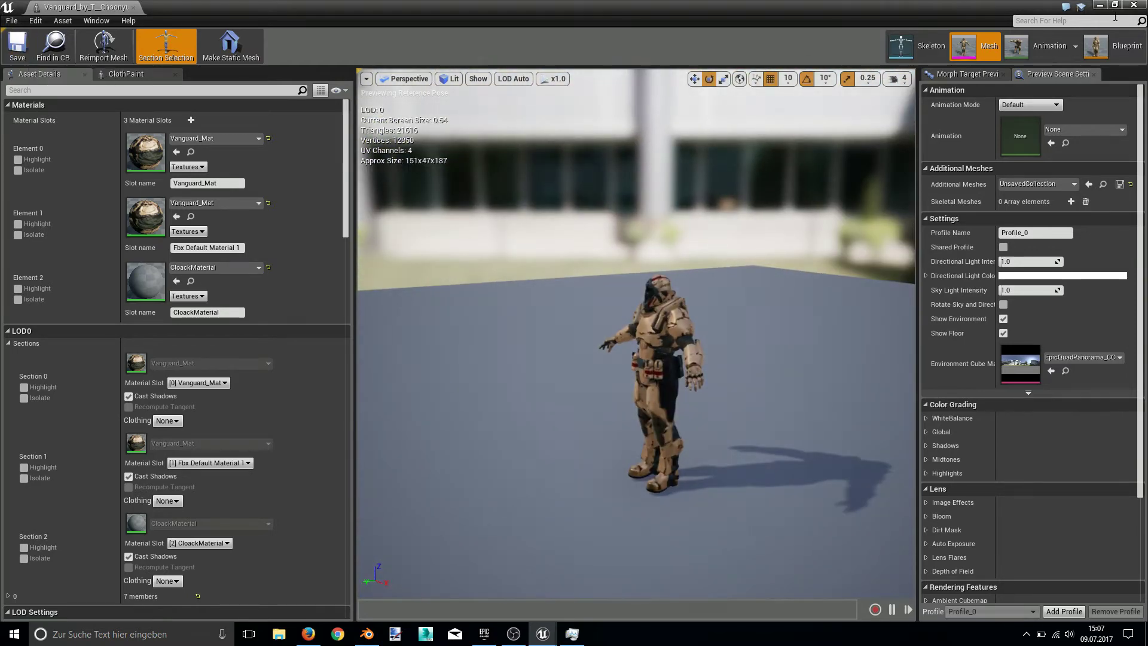
{"action": "mouse_move", "coordinate": [842, 191]}
{"action": "right_mouse_down"}
{"action": "mouse_move", "coordinate": [903, 198]}
{"action": "mouse_move", "coordinate": [687, 203]}
{"action": "mouse_move", "coordinate": [842, 191]}
{"action": "right_mouse_up"}
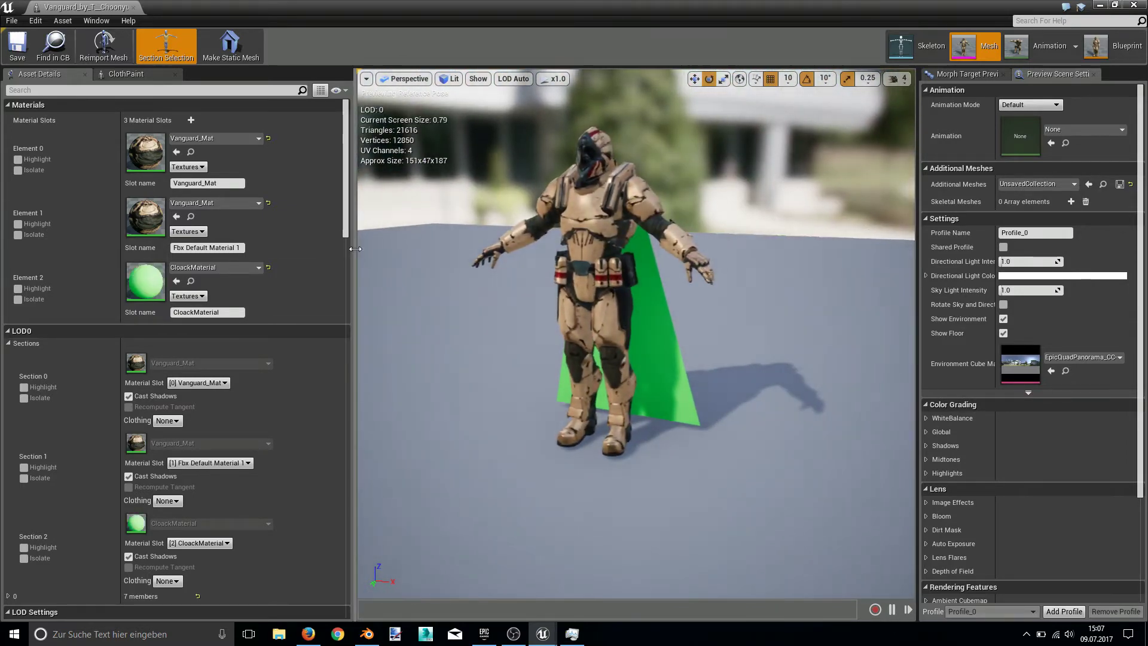
Enlarge the mesh preview area and examine the green cloak on the character from several angles.
{"action": "left_click_drag", "start_coordinate": [355, 249], "coordinate": [197, 249]}
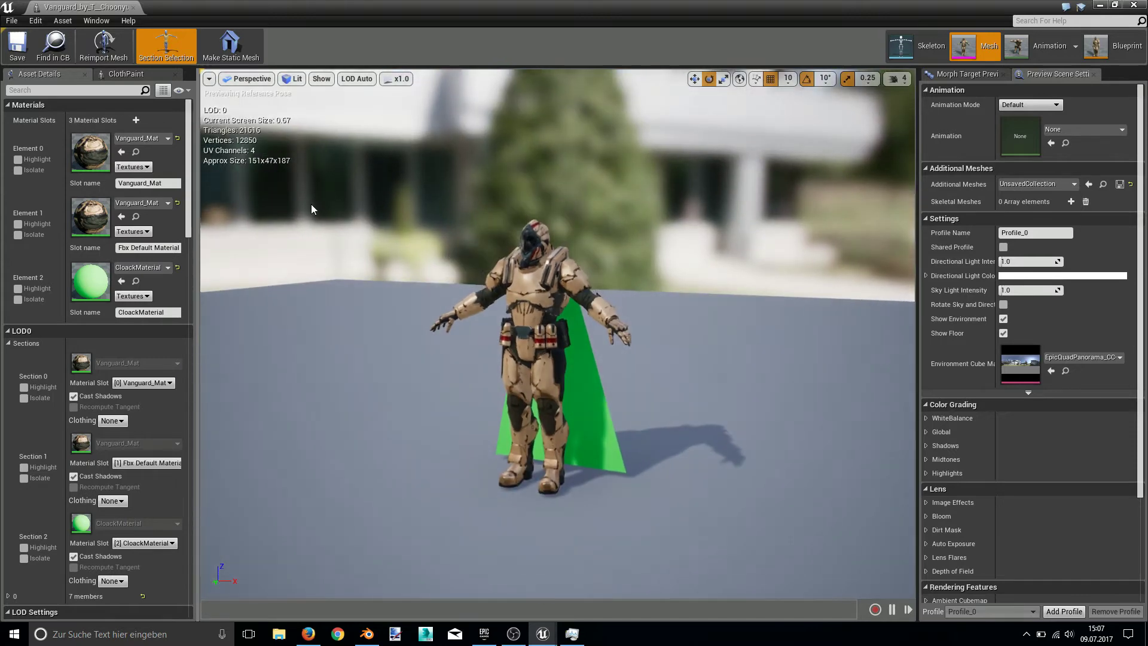
{"action": "right_click_drag", "start_coordinate": [338, 200], "coordinate": [299, 240]}
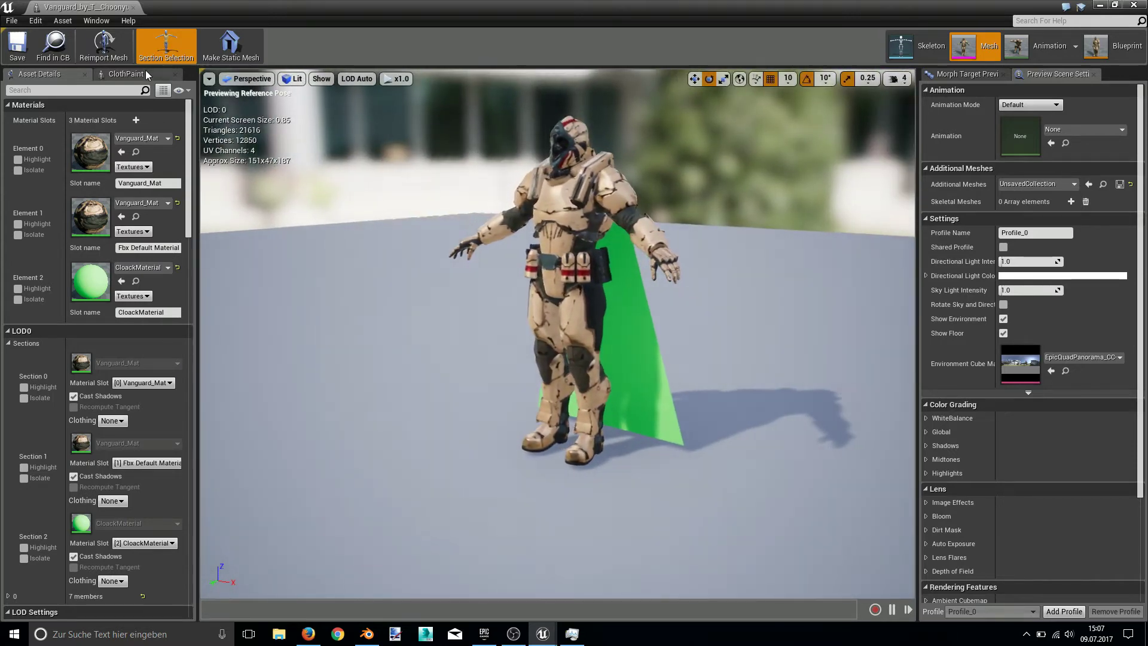
{"action": "left_click", "coordinate": [147, 74]}
{"action": "left_click", "coordinate": [64, 76]}
{"action": "right_click_drag", "start_coordinate": [556, 266], "coordinate": [496, 263]}
{"action": "left_click", "coordinate": [652, 418]}
{"action": "right_click_drag", "start_coordinate": [652, 418], "coordinate": [753, 437]}
{"action": "right_click_drag", "start_coordinate": [735, 323], "coordinate": [585, 231]}
{"action": "key", "text": "w"}
{"action": "left_click", "coordinate": [585, 231]}
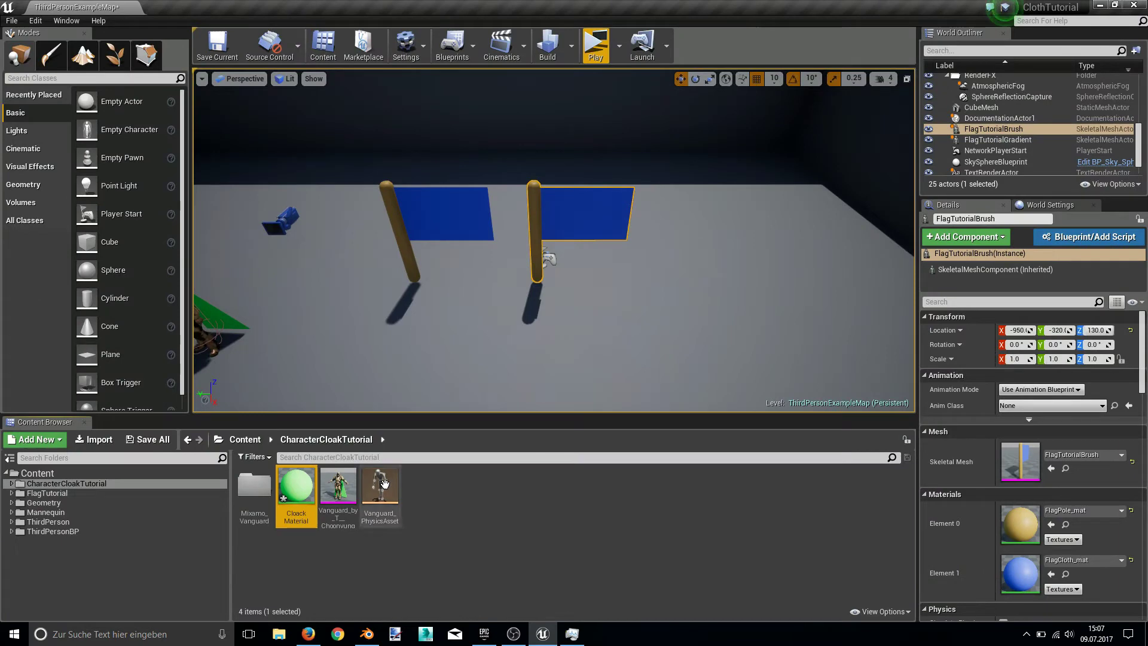
Open Vanguard_PhysicsAsset and examine the collision bodies around the character and its cloak.
{"action": "left_click", "coordinate": [381, 488]}
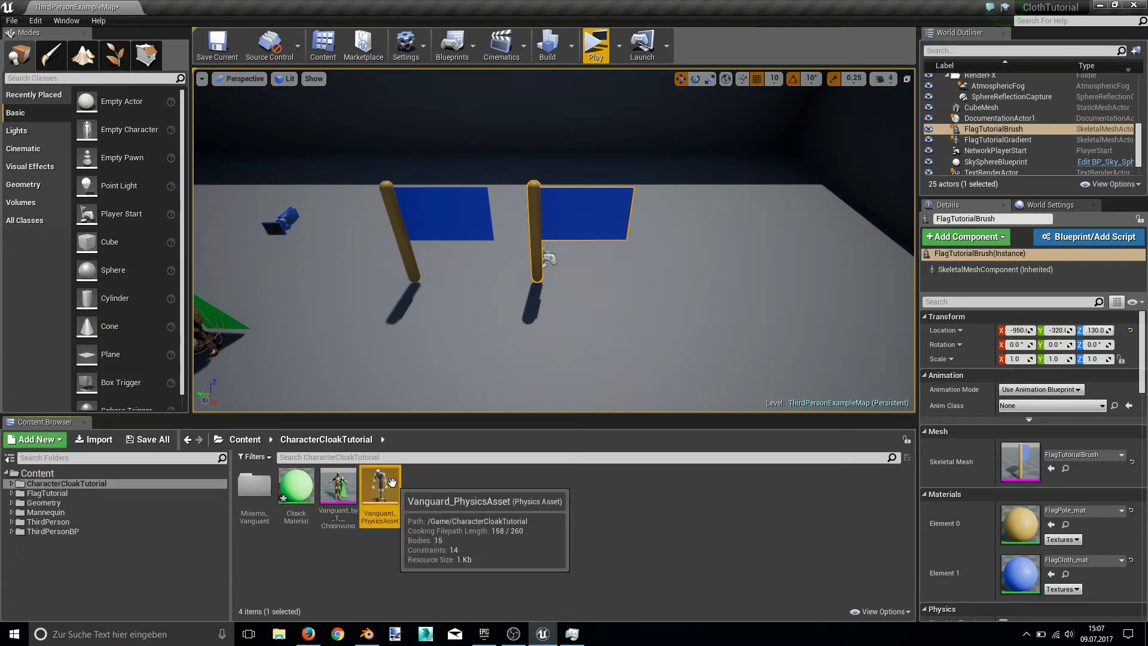
{"action": "double_click", "coordinate": [390, 488]}
{"action": "right_click_drag", "start_coordinate": [392, 492], "coordinate": [651, 327]}
{"action": "key", "text": "w"}
{"action": "key", "text": "s"}
{"action": "key", "text": "w"}
{"action": "key", "text": "s"}
{"action": "key", "text": "a"}
{"action": "left_click_drag", "start_coordinate": [652, 332], "coordinate": [474, 228]}
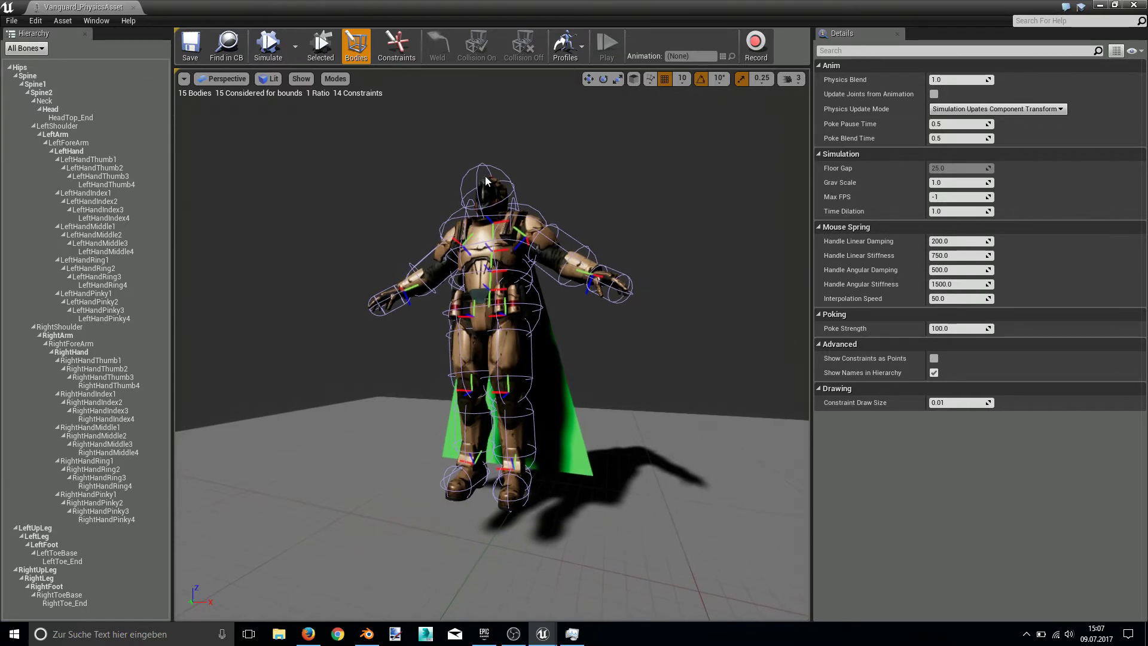
{"action": "left_click_drag", "start_coordinate": [486, 177], "coordinate": [544, 180]}
{"action": "left_click_drag", "start_coordinate": [526, 305], "coordinate": [622, 360]}
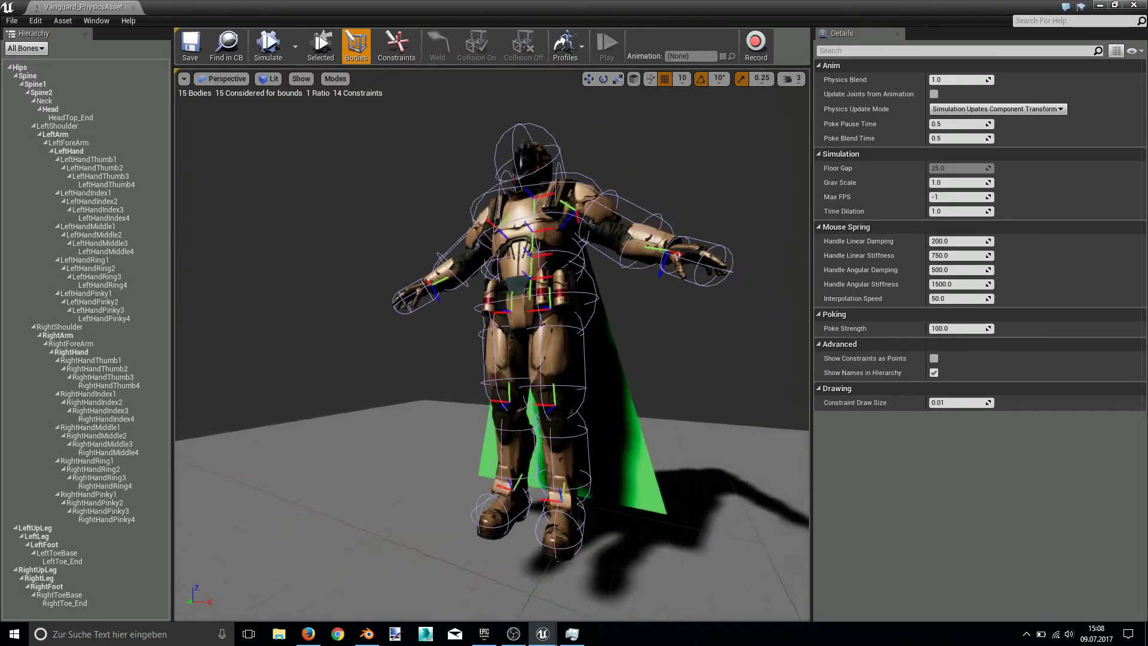
{"action": "mouse_move", "coordinate": [606, 335]}
{"action": "left_mouse_down"}
{"action": "mouse_move", "coordinate": [606, 357]}
{"action": "mouse_move", "coordinate": [619, 342]}
{"action": "left_mouse_up"}
{"action": "mouse_move", "coordinate": [620, 342]}
{"action": "right_mouse_down"}
{"action": "mouse_move", "coordinate": [619, 383]}
{"action": "mouse_move", "coordinate": [619, 342]}
{"action": "right_mouse_up"}
{"action": "right_click_drag", "start_coordinate": [480, 197], "coordinate": [494, 234]}
{"action": "left_click_drag", "start_coordinate": [527, 213], "coordinate": [527, 212]}
{"action": "left_click_drag", "start_coordinate": [336, 342], "coordinate": [336, 342]}
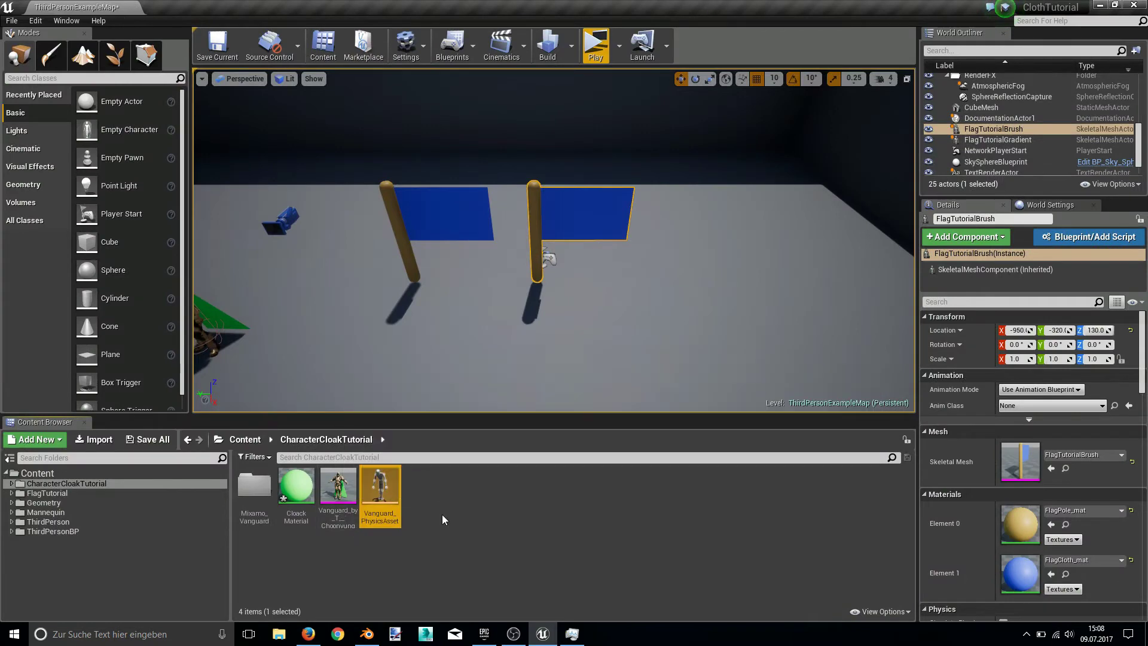
Create a new physics asset from the Vanguard skeletal mesh with the default settings and close its editor.
{"action": "right_click", "coordinate": [341, 484]}
{"action": "mouse_move", "coordinate": [417, 151]}
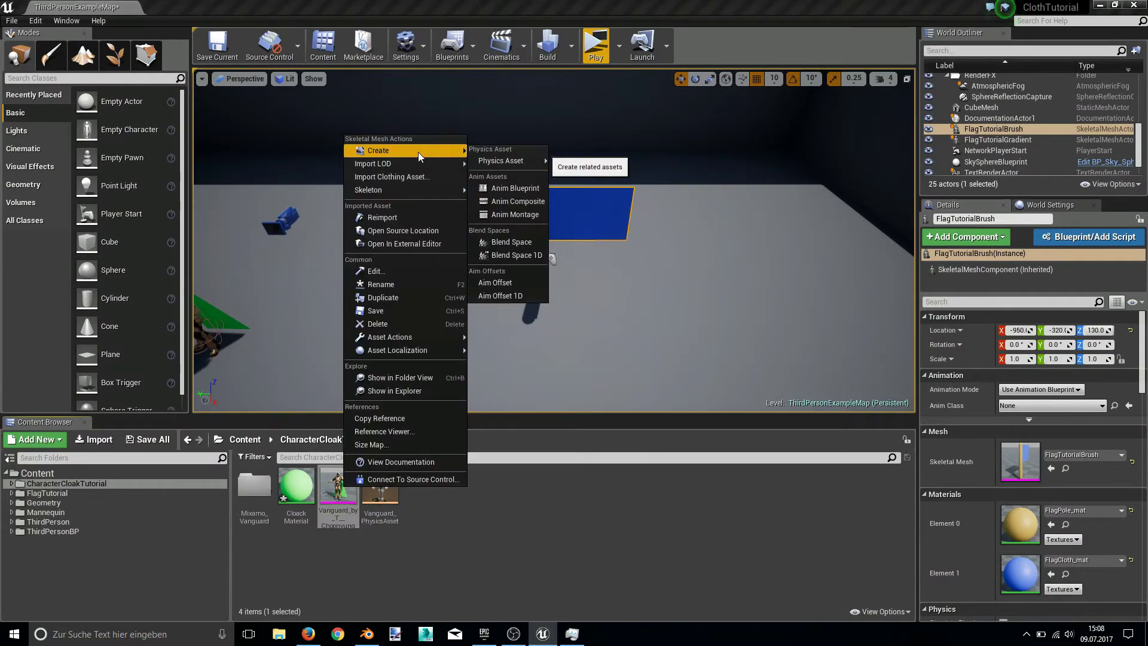
{"action": "mouse_move", "coordinate": [492, 162]}
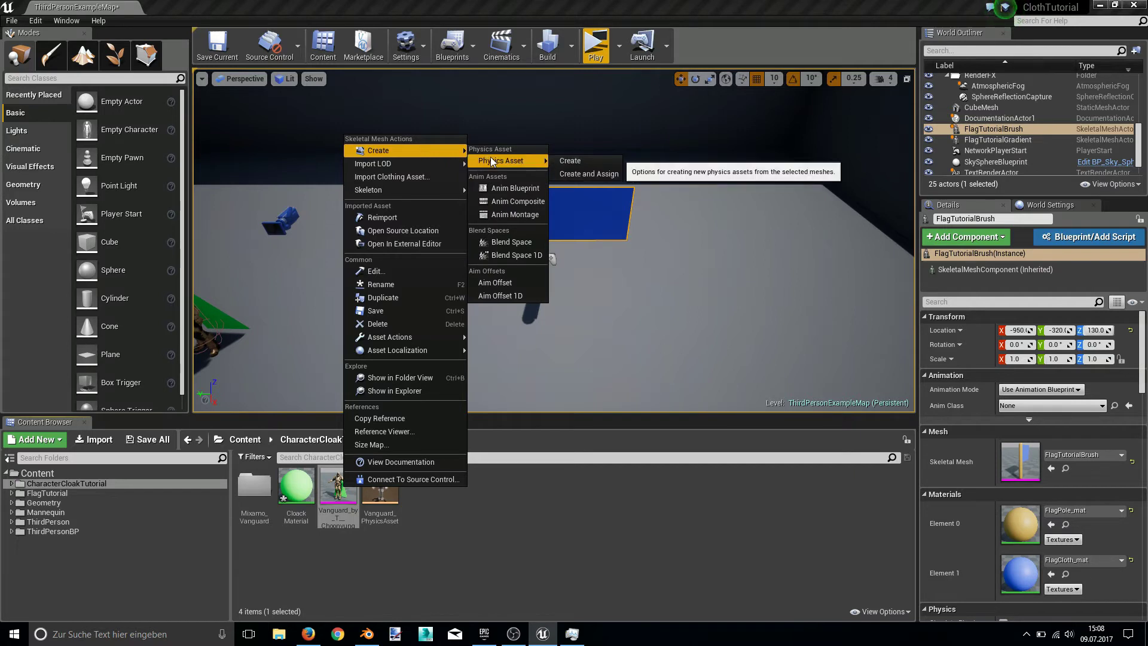
{"action": "left_click", "coordinate": [604, 165]}
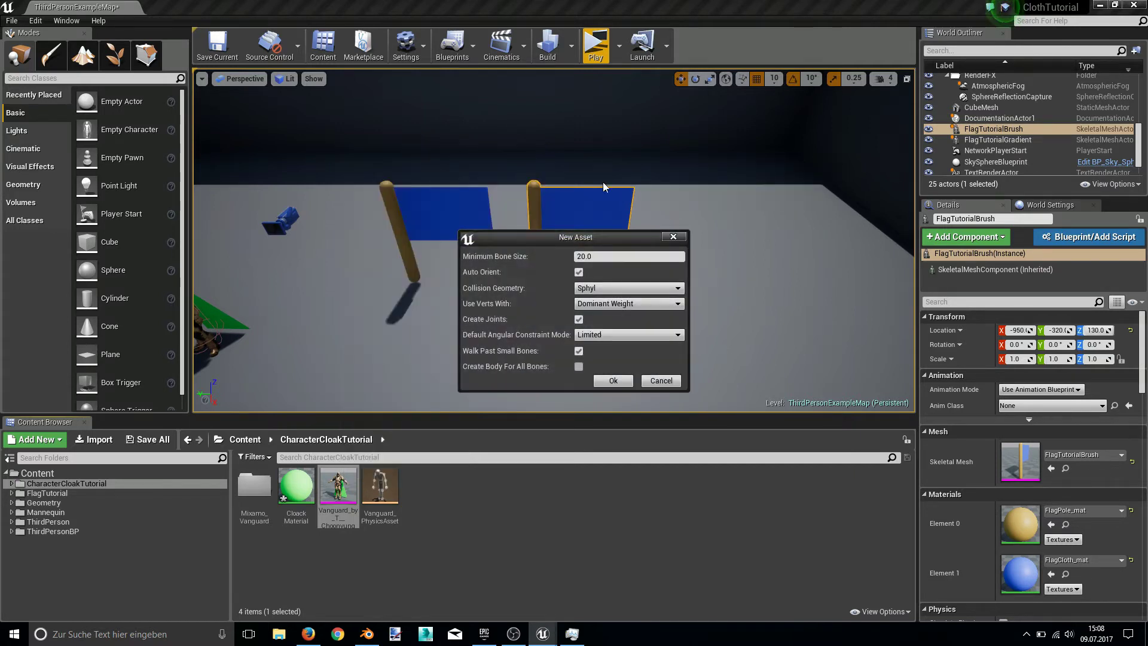
{"action": "left_click", "coordinate": [617, 385]}
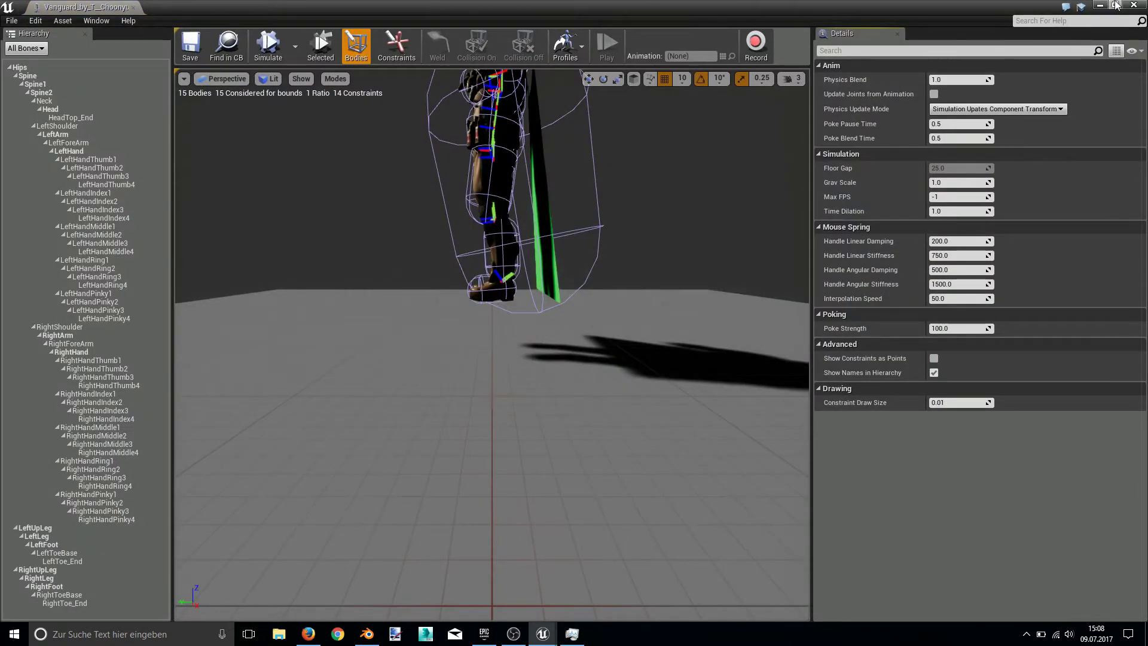
{"action": "left_click", "coordinate": [1133, 5]}
Rename the new physics asset as Vanguard_Cloath_physicsasset.
{"action": "left_click", "coordinate": [379, 509]}
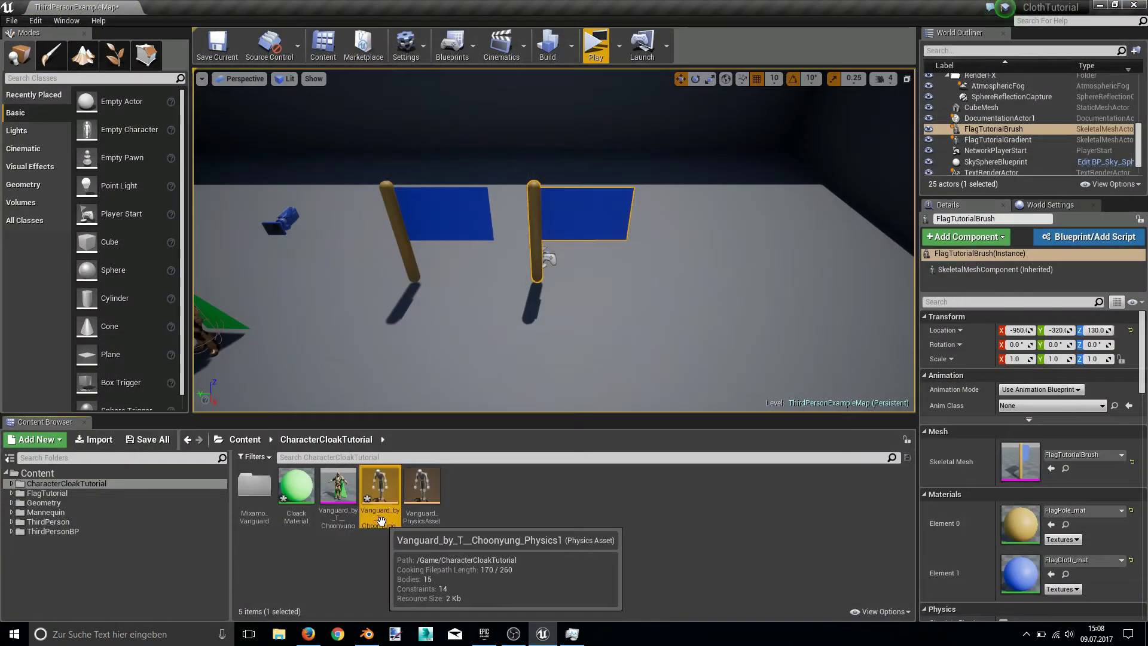
{"action": "left_click", "coordinate": [381, 520]}
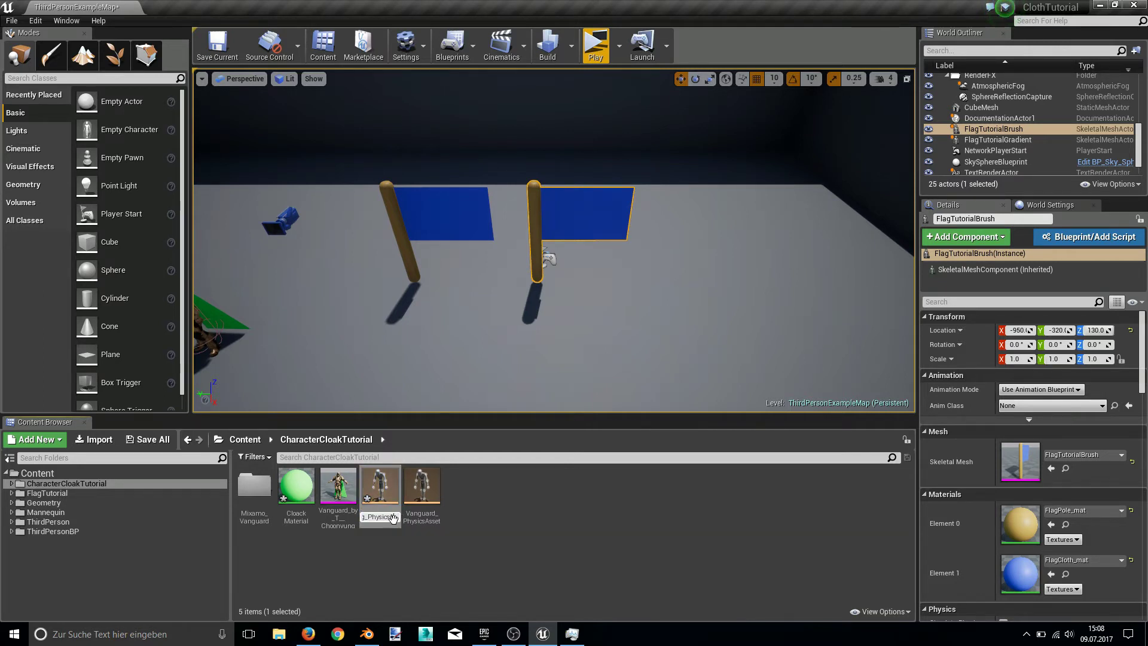
{"action": "key", "text": "BackSpace"}
{"action": "key", "text": "BackSpace"}
{"action": "key", "text": "BackSpace"}
{"action": "key", "text": "BackSpace"}
{"action": "key", "text": "BackSpace"}
{"action": "key", "text": "BackSpace"}
{"action": "key", "text": "BackSpace"}
{"action": "key", "text": "BackSpace"}
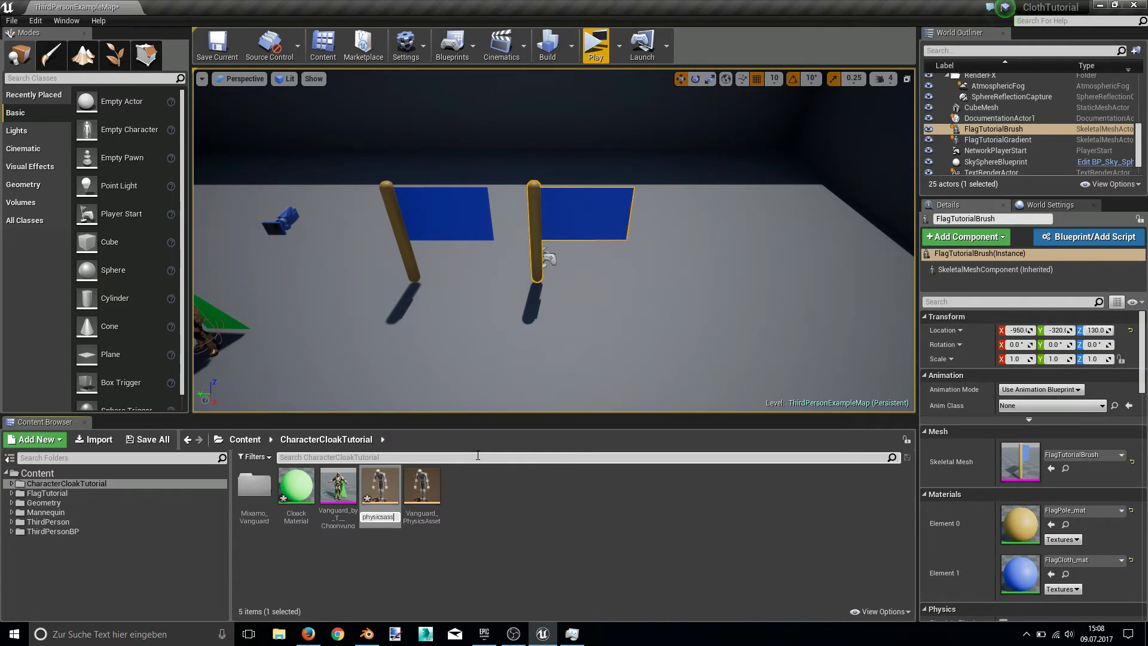
{"action": "key", "text": "Return"}
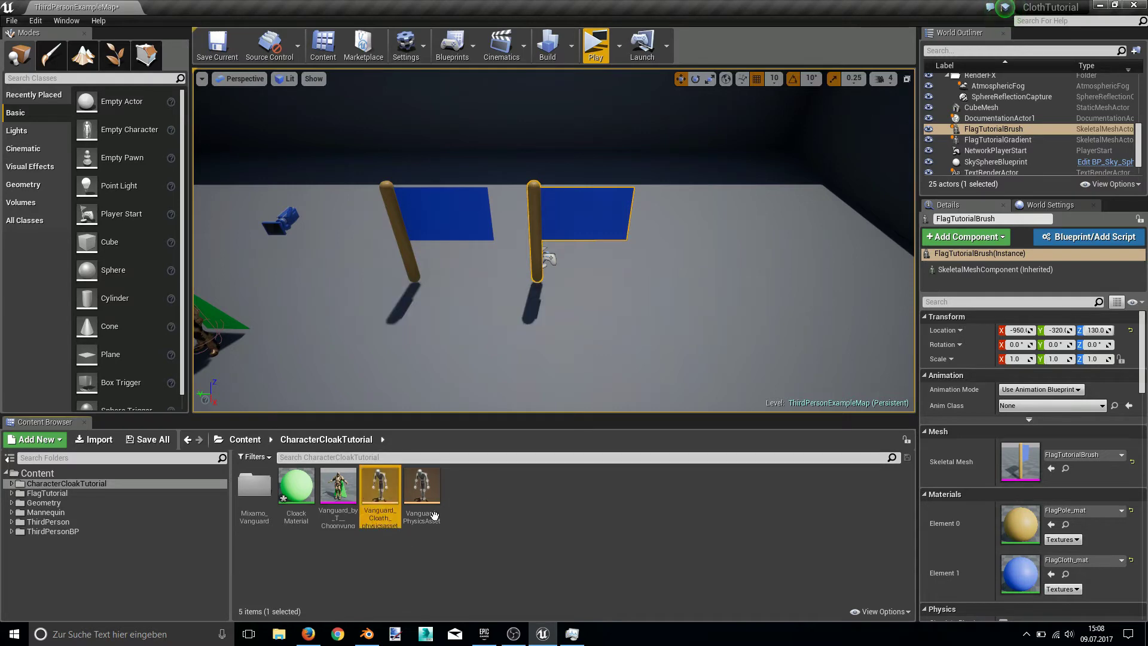
Open the cloth physics asset and delete all bodies from Hips through RightHandPinky4, keeping only the leg bodies.
{"action": "double_click", "coordinate": [395, 495]}
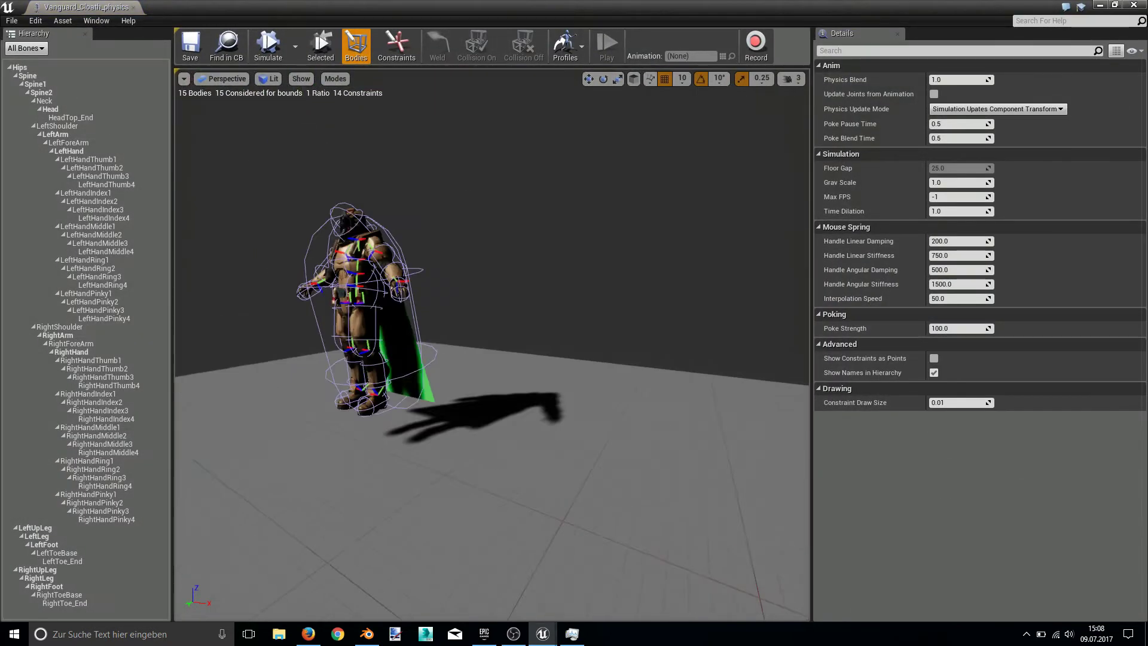
{"action": "mouse_move", "coordinate": [335, 166]}
{"action": "right_mouse_down"}
{"action": "mouse_move", "coordinate": [449, 167]}
{"action": "mouse_move", "coordinate": [418, 179]}
{"action": "mouse_move", "coordinate": [335, 179]}
{"action": "mouse_move", "coordinate": [330, 167]}
{"action": "right_mouse_up"}
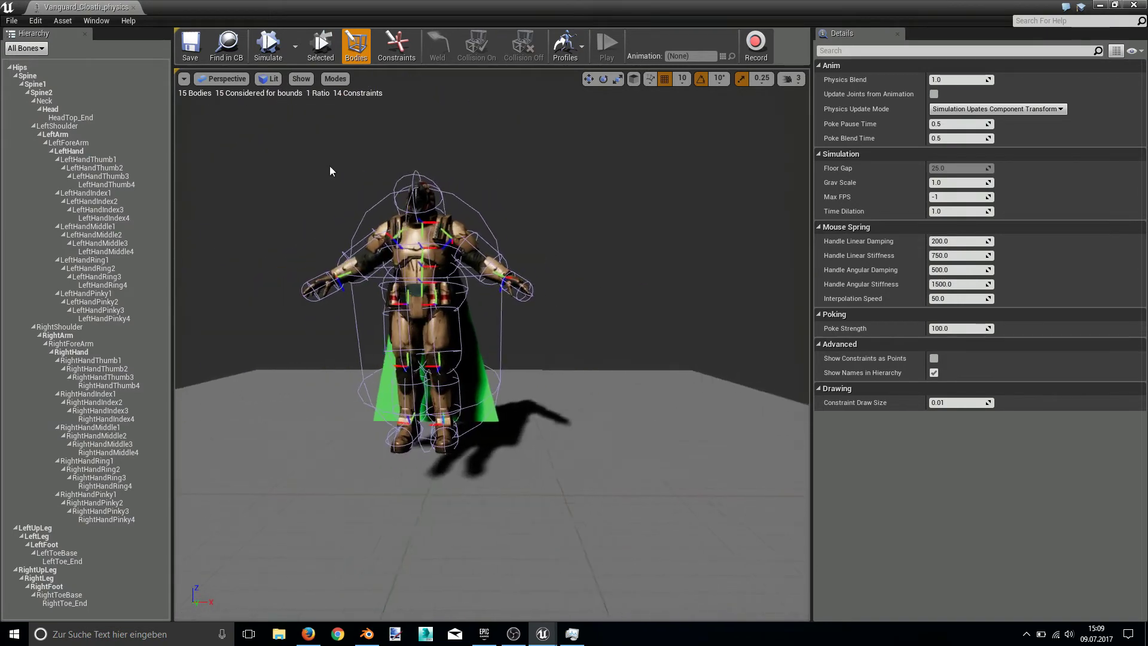
{"action": "left_click", "coordinate": [47, 68]}
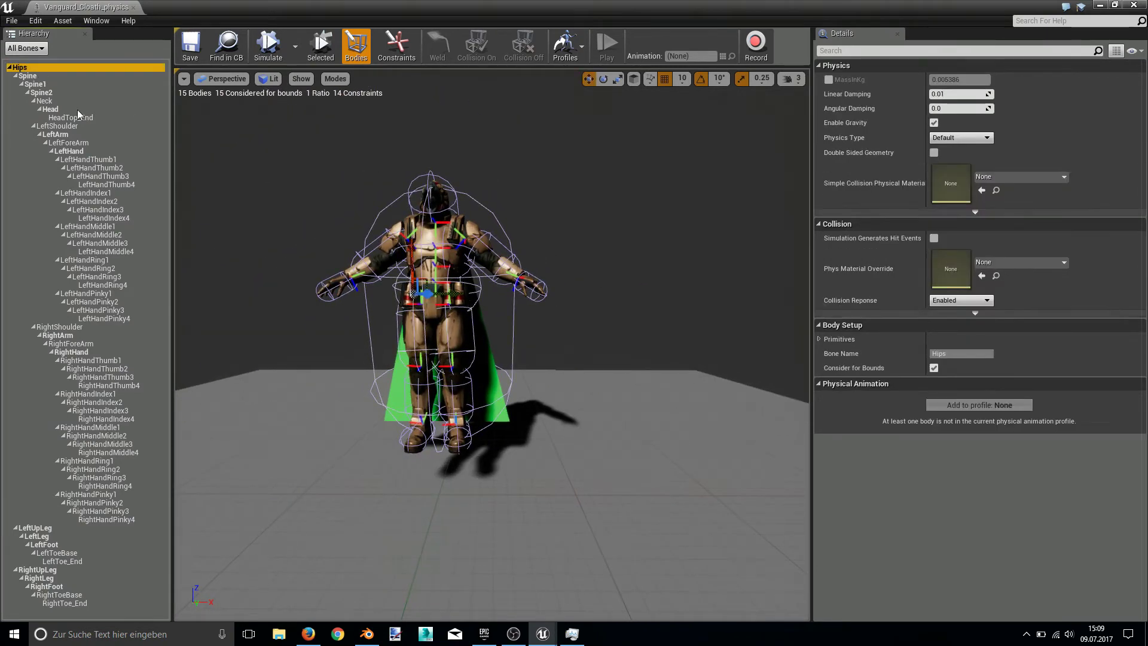
{"action": "left_click", "coordinate": [96, 519], "text": "shift"}
{"action": "key", "text": "Delete"}
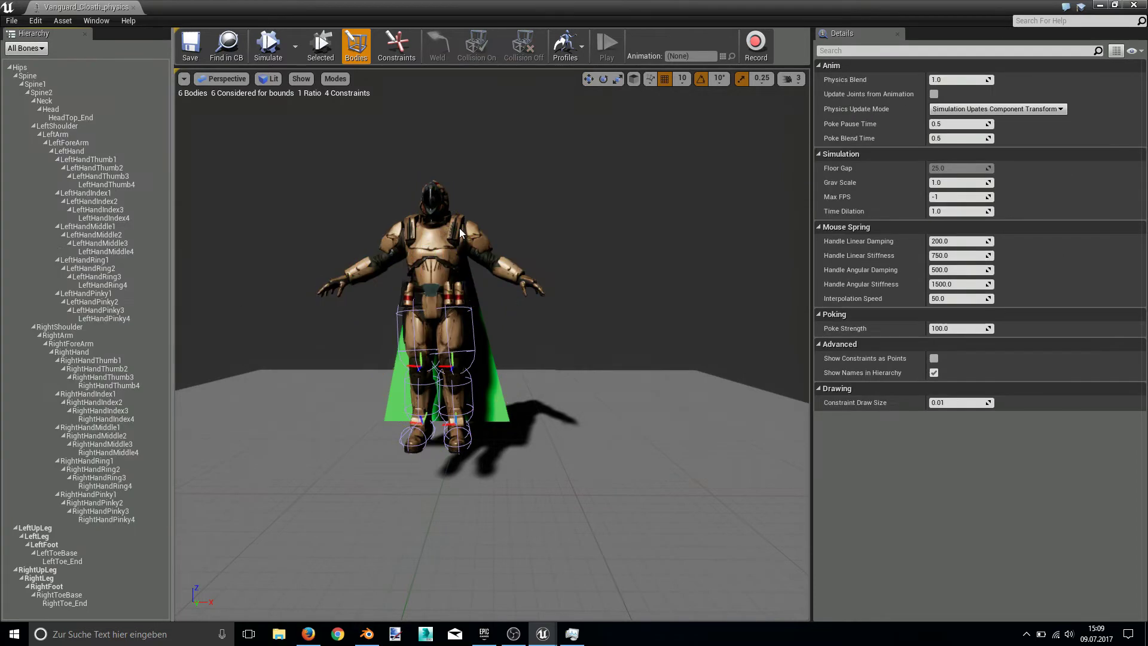
Scale down all leg and foot bodies from LeftUpLeg through RightToe_End so they fit closer to the legs.
{"action": "right_click_drag", "start_coordinate": [460, 227], "coordinate": [490, 257]}
{"action": "mouse_move", "coordinate": [505, 335]}
{"action": "right_mouse_down"}
{"action": "mouse_move", "coordinate": [418, 335]}
{"action": "mouse_move", "coordinate": [496, 326]}
{"action": "mouse_move", "coordinate": [505, 336]}
{"action": "right_mouse_up"}
{"action": "left_click", "coordinate": [35, 528]}
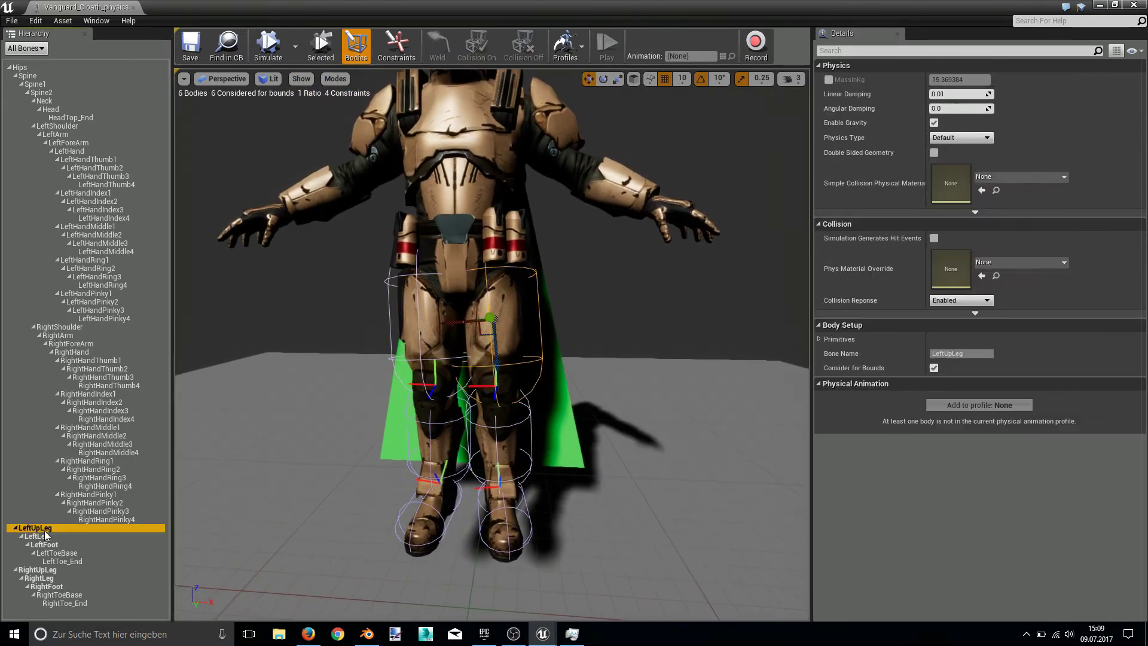
{"action": "left_click", "coordinate": [56, 603], "text": "shift"}
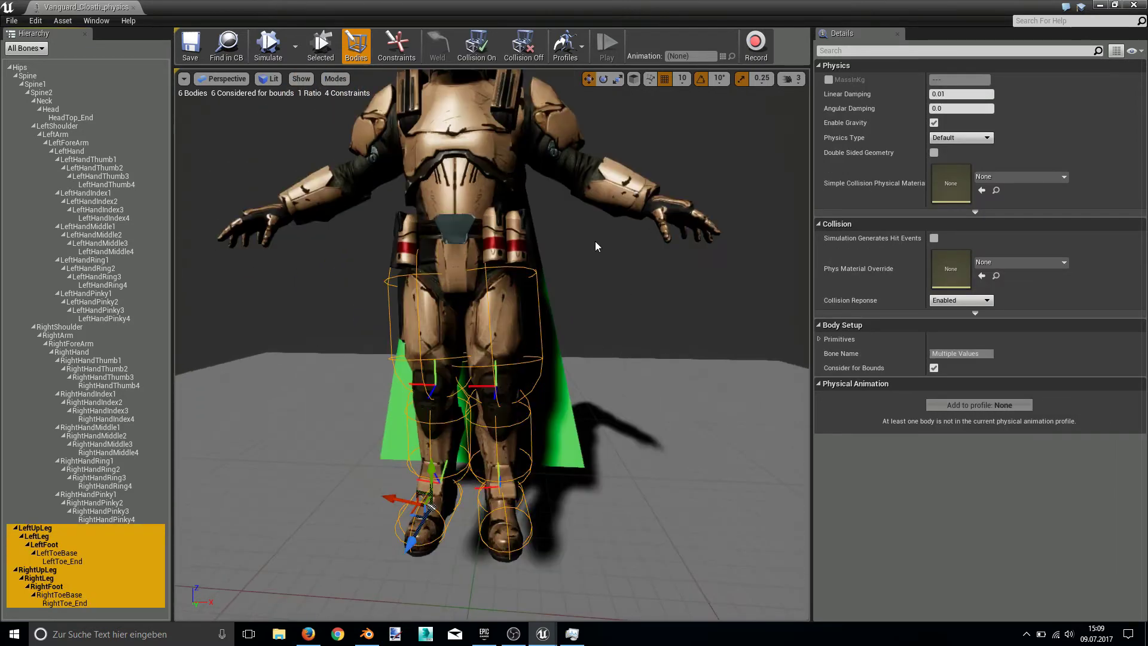
{"action": "left_click", "coordinate": [617, 79]}
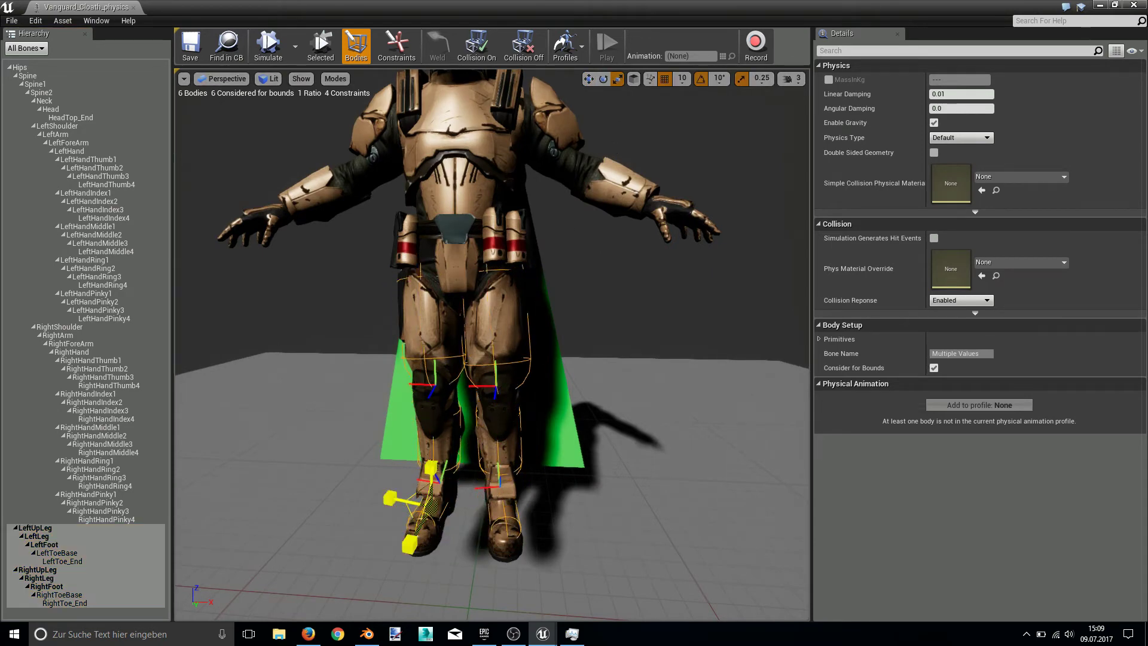
{"action": "mouse_move", "coordinate": [539, 386]}
{"action": "right_mouse_down"}
{"action": "mouse_move", "coordinate": [383, 371]}
{"action": "mouse_move", "coordinate": [455, 418]}
{"action": "mouse_move", "coordinate": [540, 386]}
{"action": "right_mouse_up"}
Switch the physics asset viewport to Unlit shading.
{"action": "left_click", "coordinate": [269, 78]}
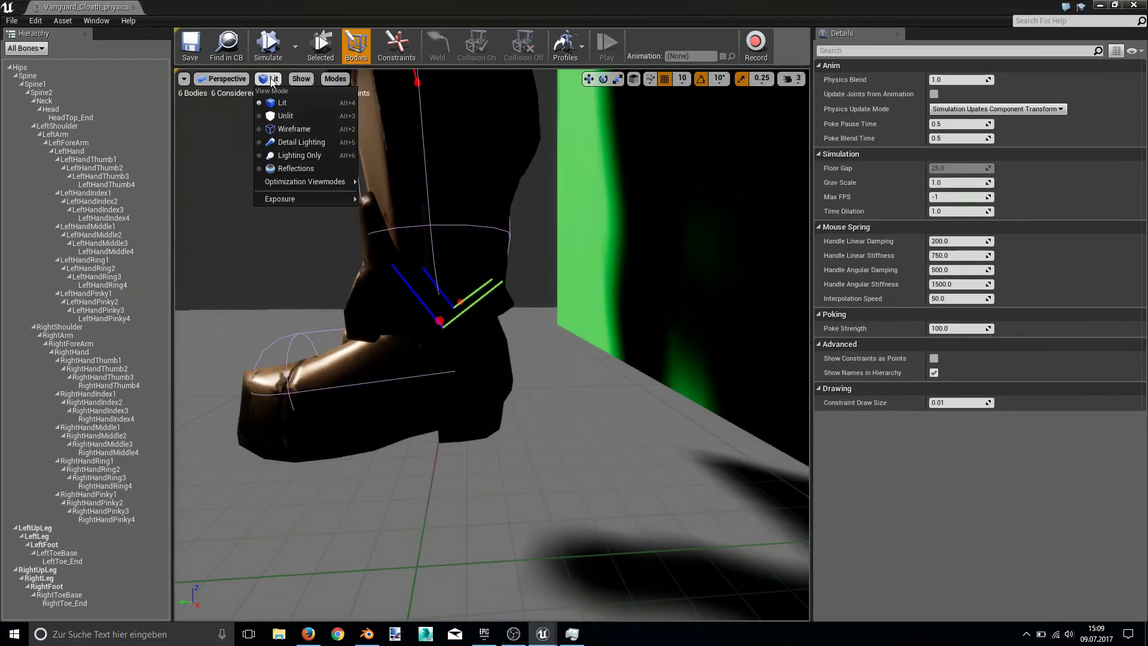
{"action": "left_click", "coordinate": [274, 112]}
{"action": "right_click_drag", "start_coordinate": [534, 230], "coordinate": [634, 233]}
Select the LeftFoot and RightFoot bodies together and move them down into the boots.
{"action": "left_click", "coordinate": [487, 328]}
{"action": "left_click", "coordinate": [441, 316], "text": "ctrl"}
{"action": "right_click_drag", "start_coordinate": [441, 317], "coordinate": [371, 323]}
{"action": "left_click", "coordinate": [583, 80]}
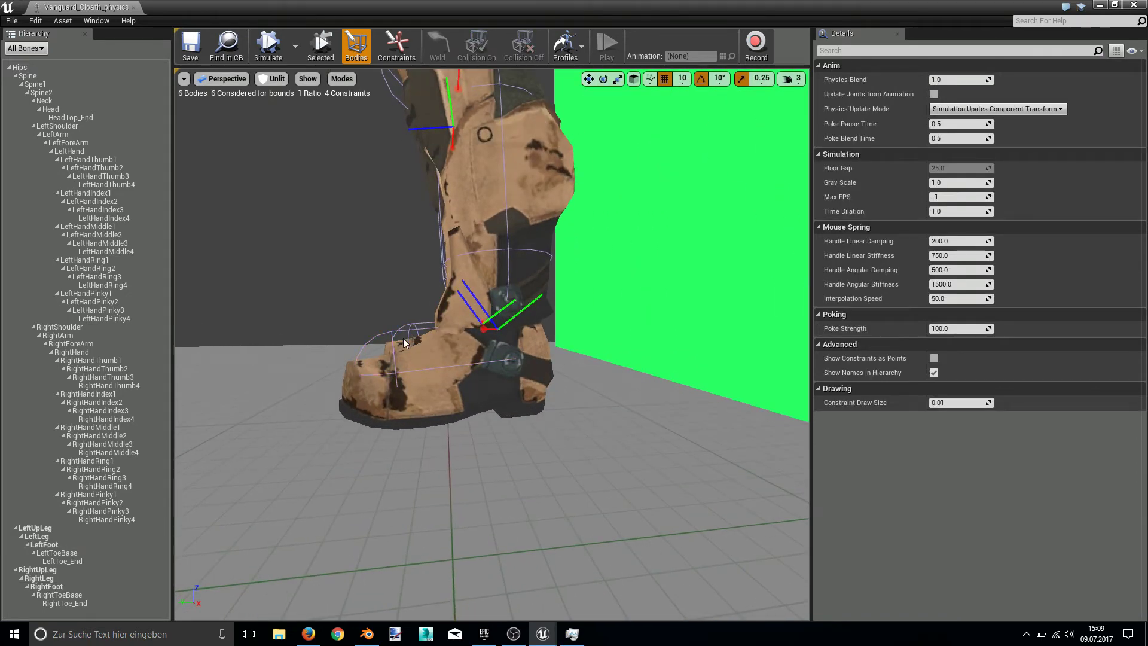
{"action": "left_click", "coordinate": [404, 342]}
{"action": "left_click", "coordinate": [589, 78]}
{"action": "left_click_drag", "start_coordinate": [444, 295], "coordinate": [440, 317]}
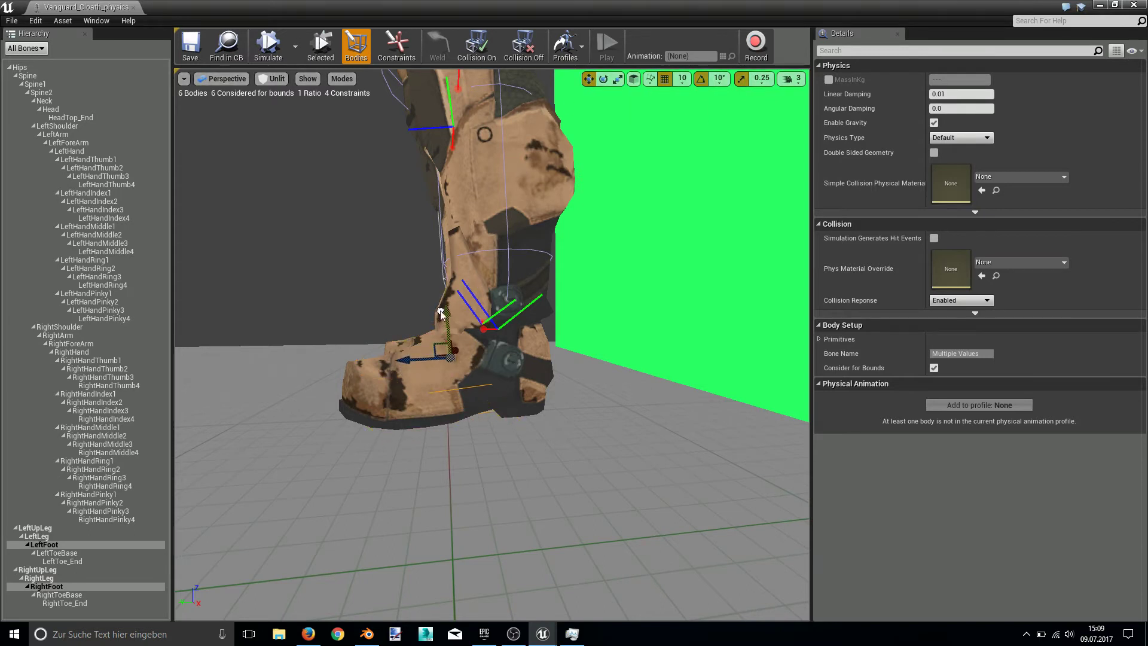
Scale up the LeftFoot and RightFoot bodies uniformly to enclose the boots.
{"action": "left_click", "coordinate": [618, 78]}
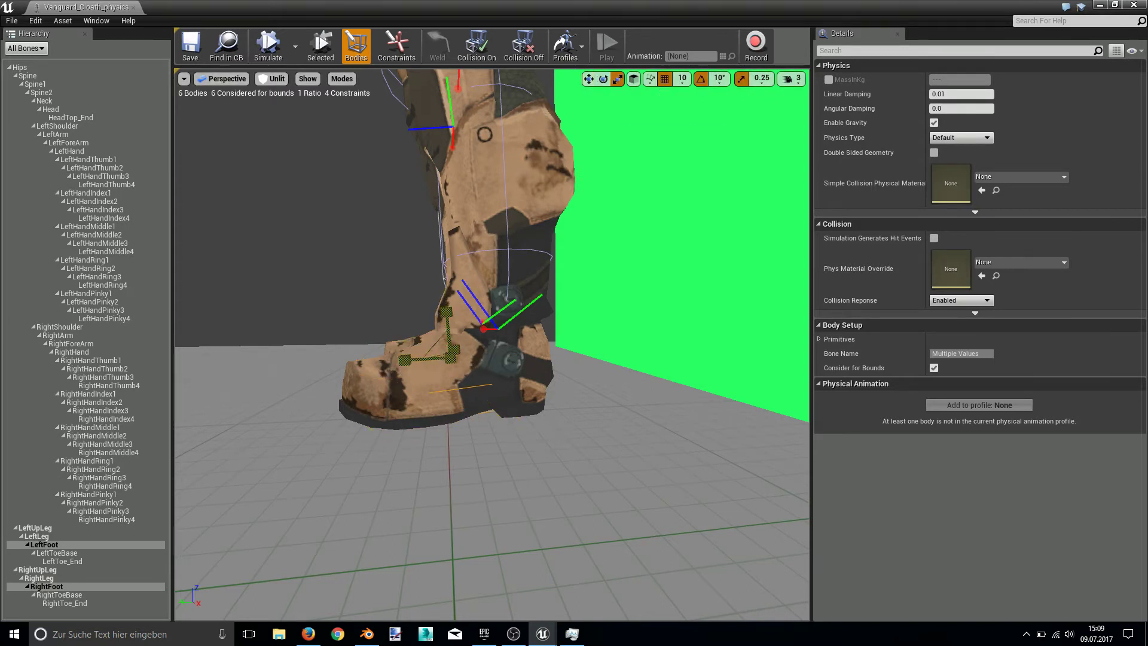
{"action": "mouse_move", "coordinate": [450, 357]}
{"action": "left_mouse_down"}
{"action": "mouse_move", "coordinate": [472, 335]}
{"action": "mouse_move", "coordinate": [463, 344]}
{"action": "left_mouse_up"}
{"action": "right_click_drag", "start_coordinate": [463, 344], "coordinate": [446, 309]}
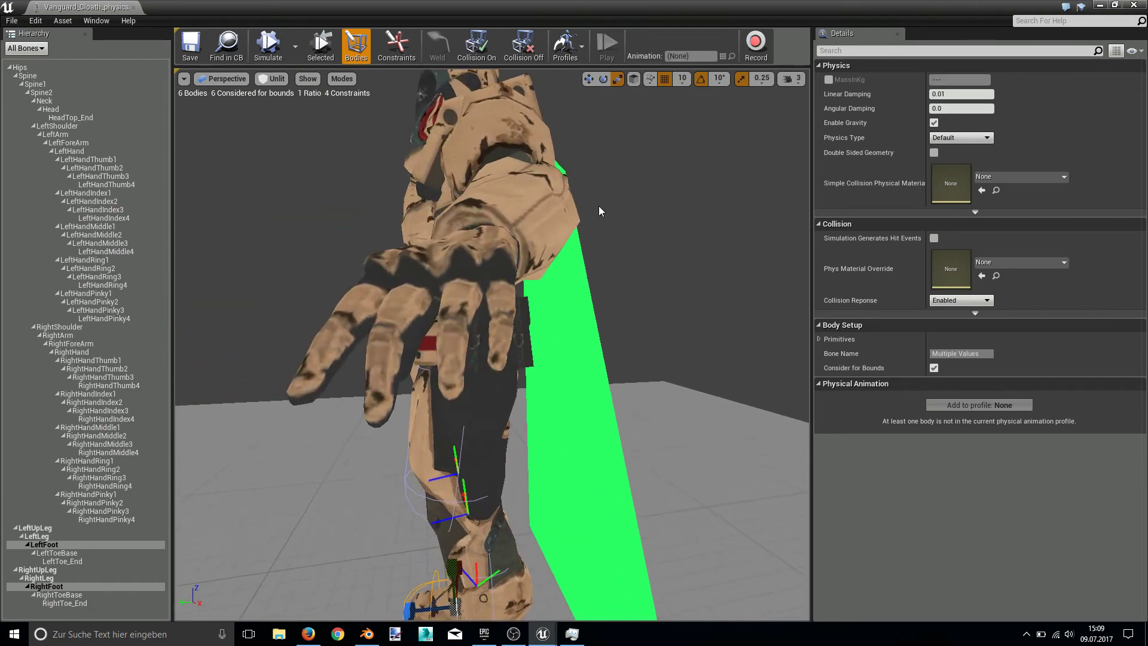
Add a Sphyl collision body to the Hips bone with a minimum bone size of 20.0 and Dominant Weight vertices.
{"action": "right_click_drag", "start_coordinate": [651, 181], "coordinate": [650, 181]}
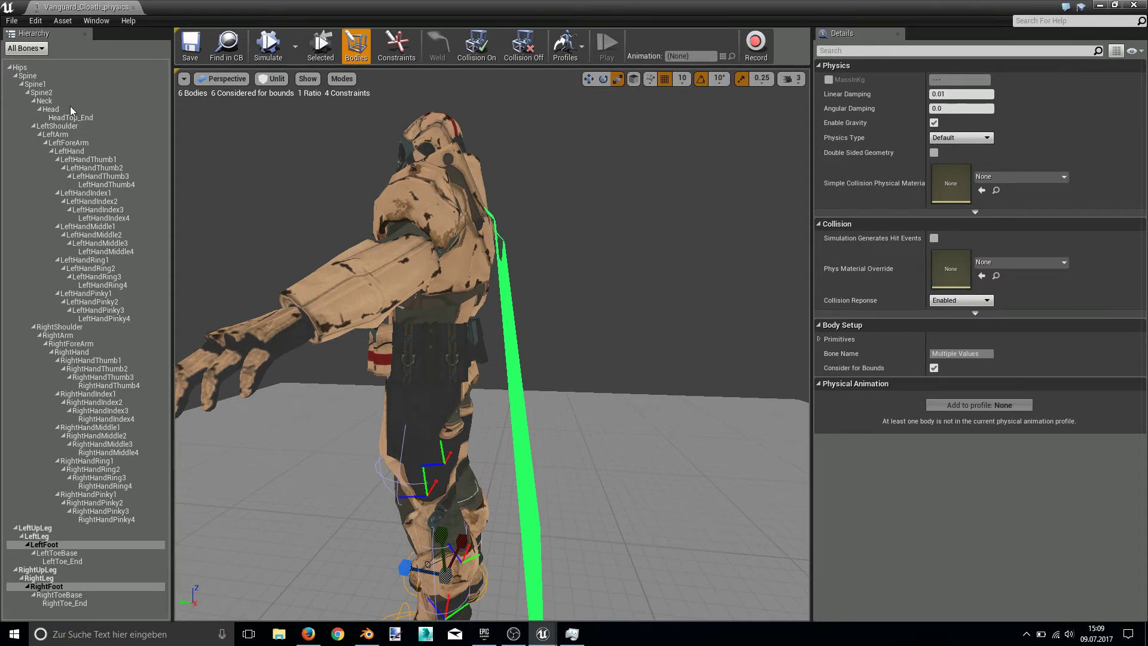
{"action": "left_click", "coordinate": [92, 139]}
{"action": "left_click", "coordinate": [96, 152]}
{"action": "left_click", "coordinate": [80, 86]}
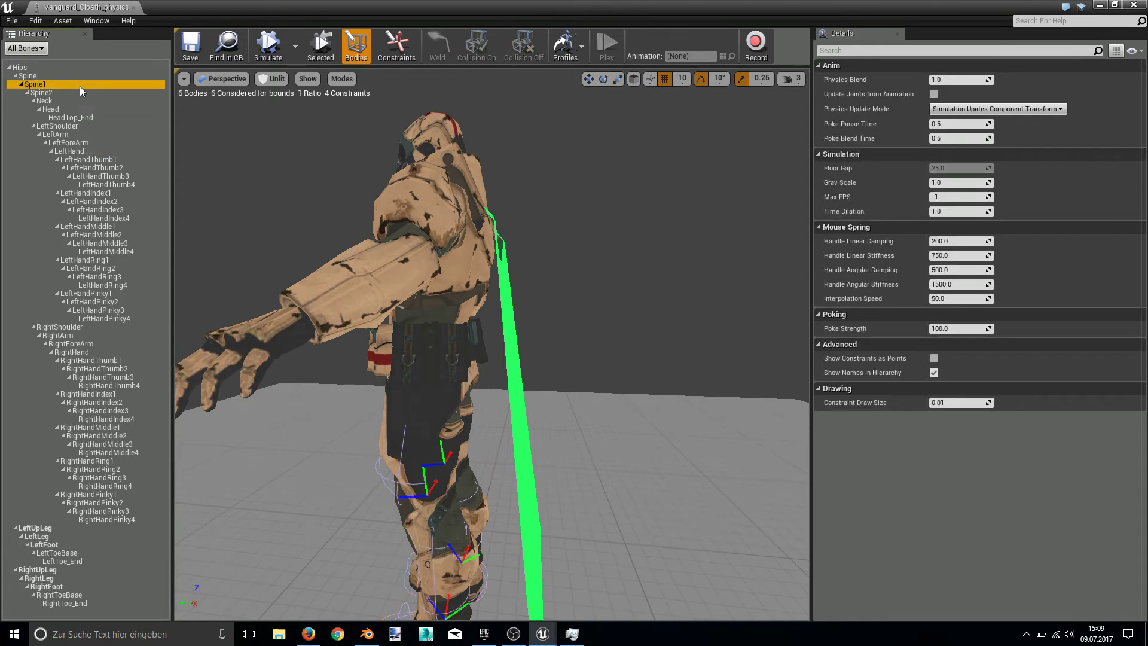
{"action": "left_click", "coordinate": [76, 76]}
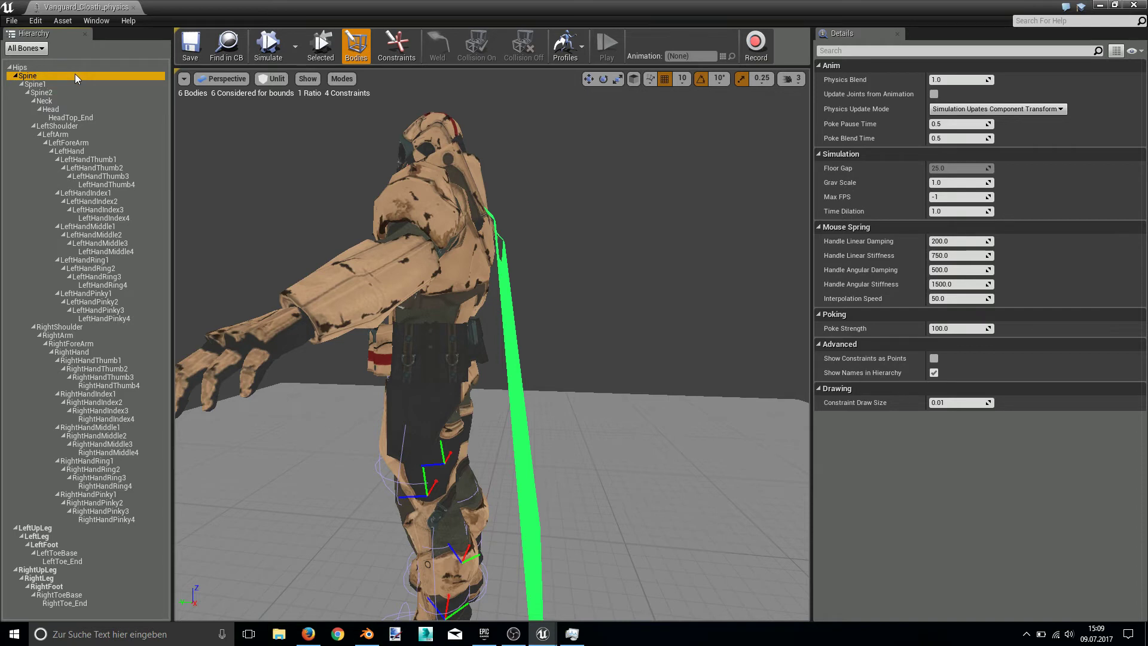
{"action": "double_click", "coordinate": [74, 66]}
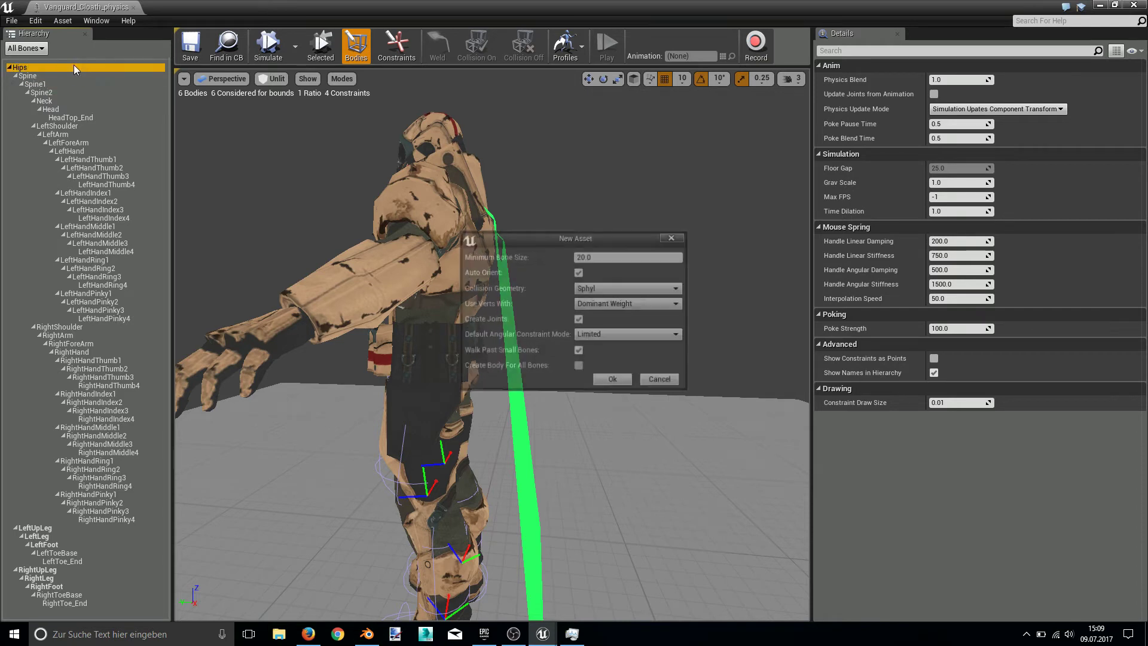
{"action": "left_click", "coordinate": [611, 384]}
Rotate the Hips body sideways and scale it to roughly fit the character's waist.
{"action": "right_click_drag", "start_coordinate": [594, 299], "coordinate": [565, 298]}
{"action": "left_click_drag", "start_coordinate": [567, 300], "coordinate": [553, 302], "text": "alt"}
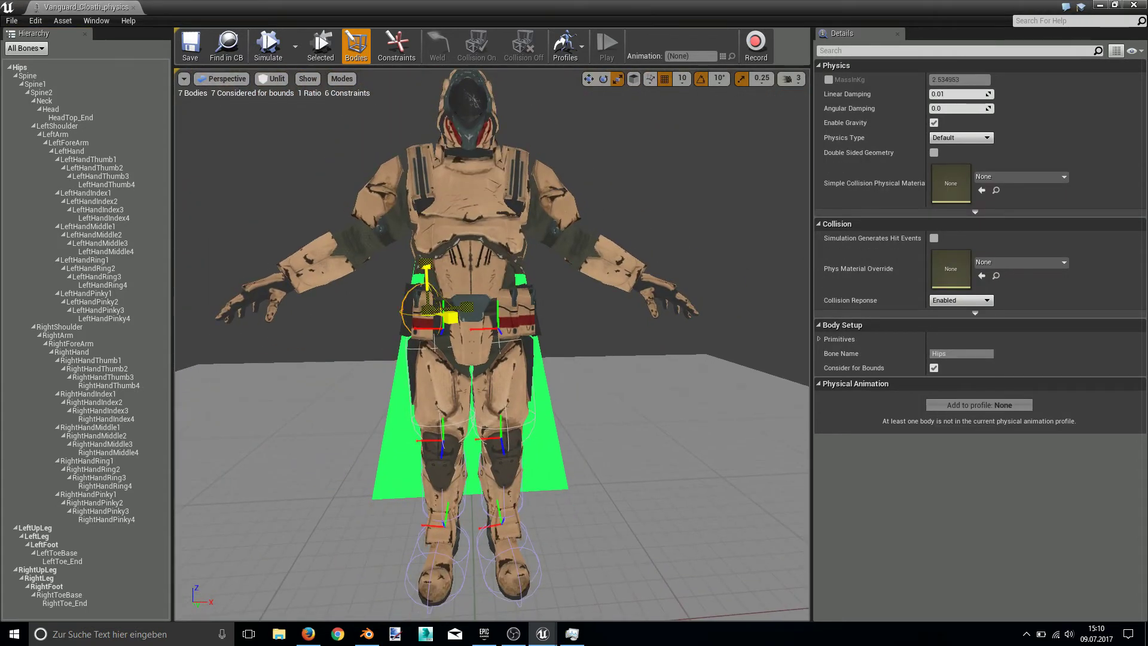
{"action": "left_click_drag", "start_coordinate": [428, 310], "coordinate": [460, 286]}
{"action": "right_click_drag", "start_coordinate": [460, 286], "coordinate": [407, 287]}
{"action": "right_click_drag", "start_coordinate": [537, 334], "coordinate": [572, 329]}
{"action": "left_click_drag", "start_coordinate": [565, 330], "coordinate": [598, 320]}
{"action": "left_click_drag", "start_coordinate": [555, 364], "coordinate": [585, 363]}
{"action": "left_click", "coordinate": [603, 79]}
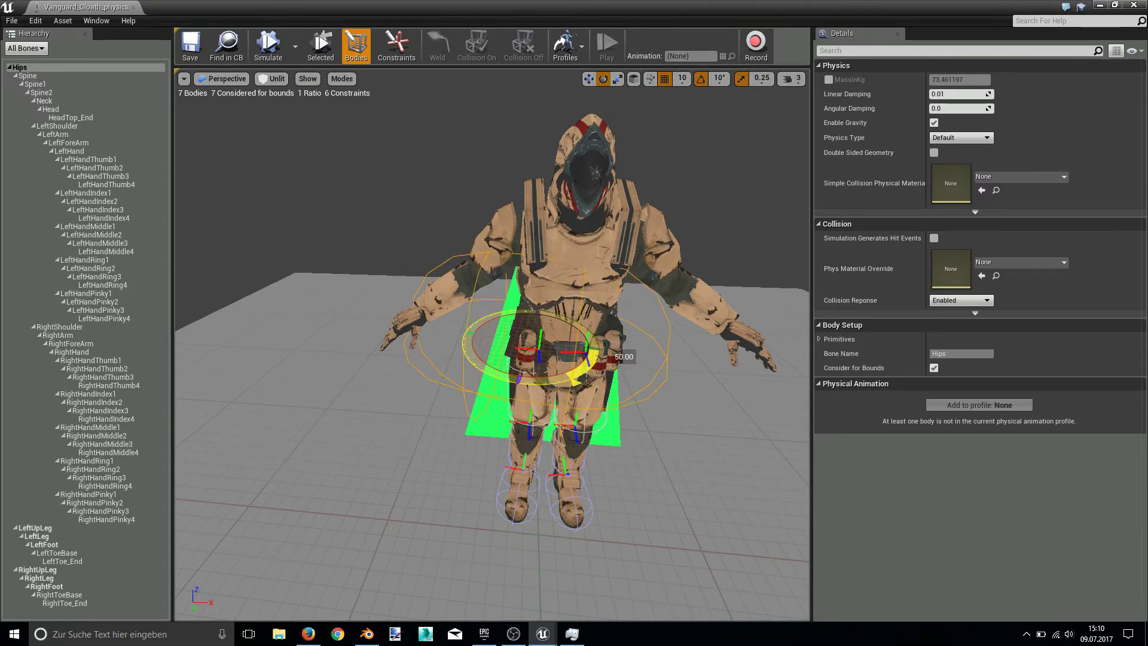
{"action": "key", "text": "r"}
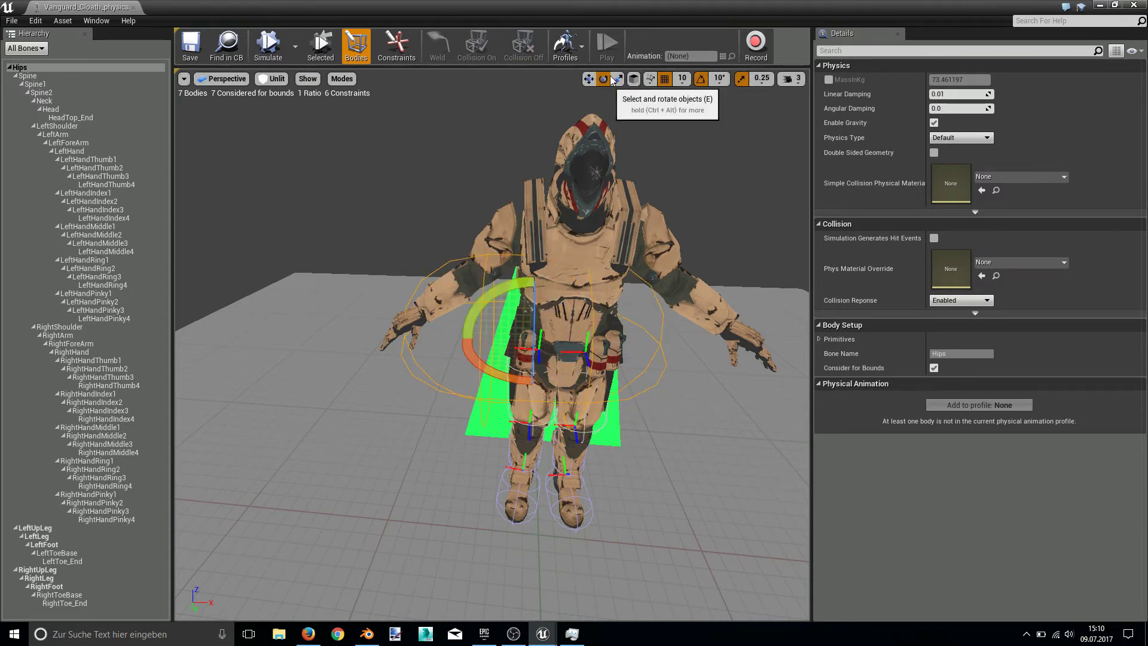
{"action": "left_click_drag", "start_coordinate": [530, 338], "coordinate": [521, 339]}
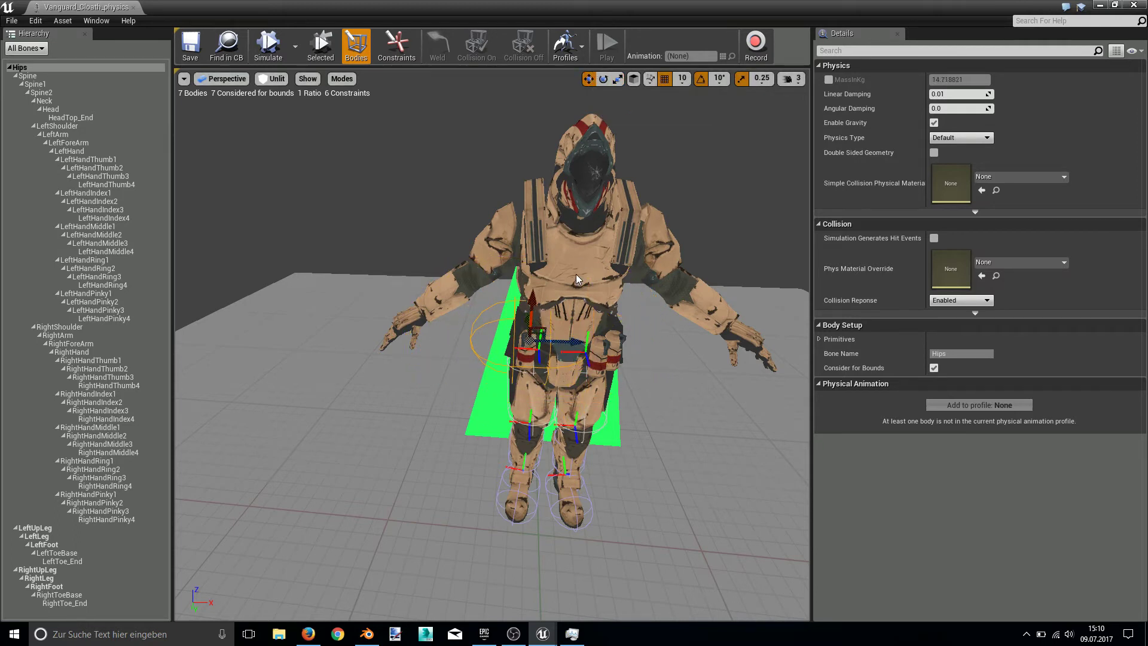
Move the Hips body into the centre of the pelvis at belt height.
{"action": "left_click_drag", "start_coordinate": [572, 343], "coordinate": [625, 363]}
{"action": "right_click_drag", "start_coordinate": [759, 333], "coordinate": [514, 341]}
{"action": "left_click_drag", "start_coordinate": [577, 221], "coordinate": [653, 310]}
{"action": "left_click_drag", "start_coordinate": [459, 279], "coordinate": [481, 296]}
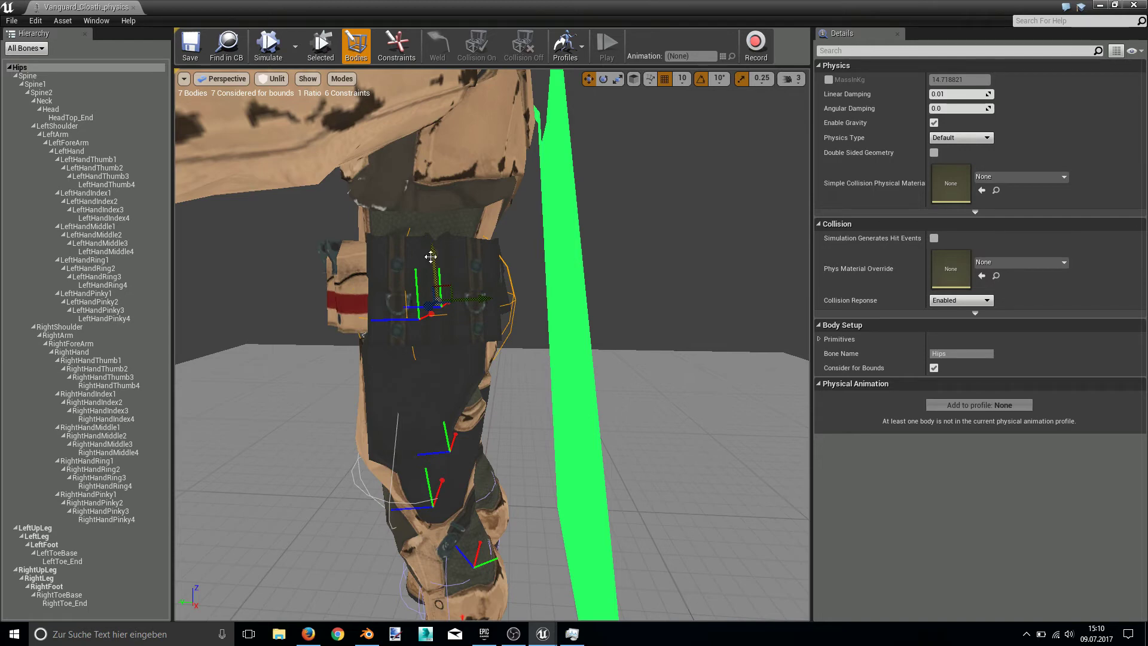
{"action": "right_click_drag", "start_coordinate": [478, 242], "coordinate": [538, 299]}
{"action": "left_click_drag", "start_coordinate": [538, 239], "coordinate": [375, 242]}
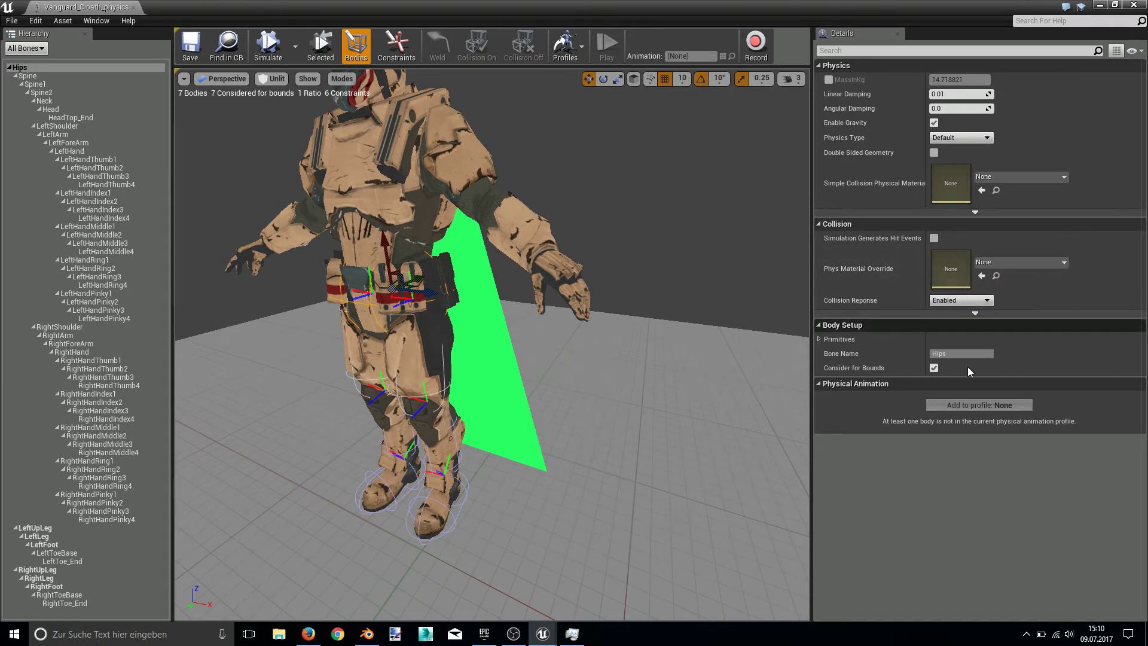
Save and close the cloak physics asset and open the Vanguard skeletal mesh in CharacterCloakTutorial.
{"action": "right_click_drag", "start_coordinate": [426, 229], "coordinate": [371, 187]}
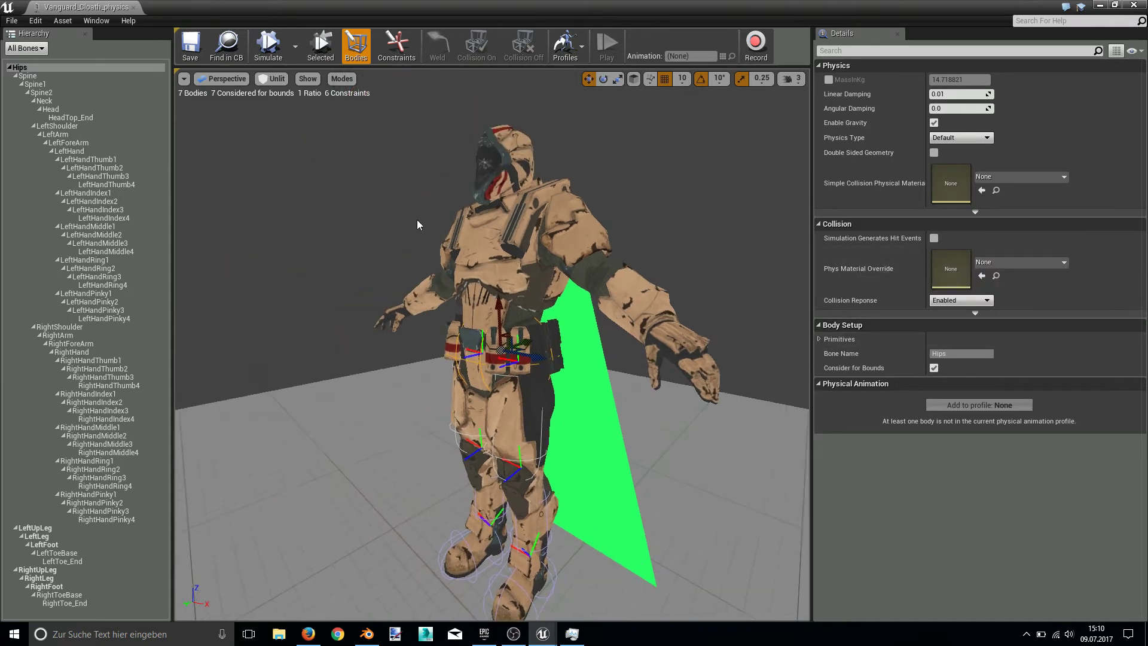
{"action": "left_click", "coordinate": [199, 46]}
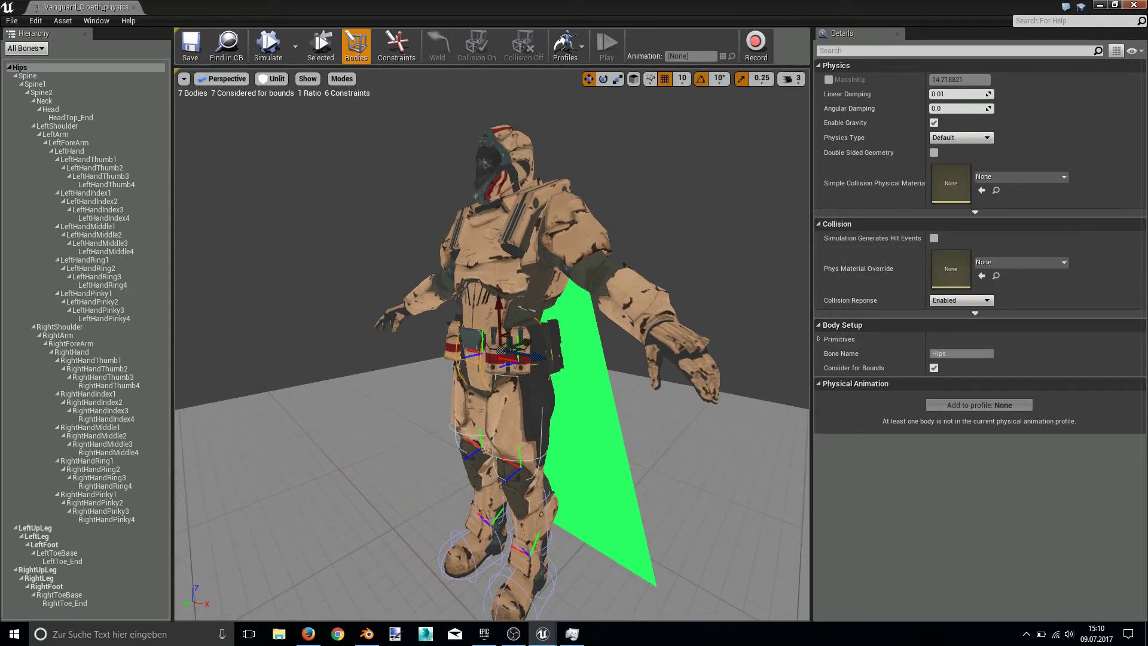
{"action": "left_click", "coordinate": [1134, 5]}
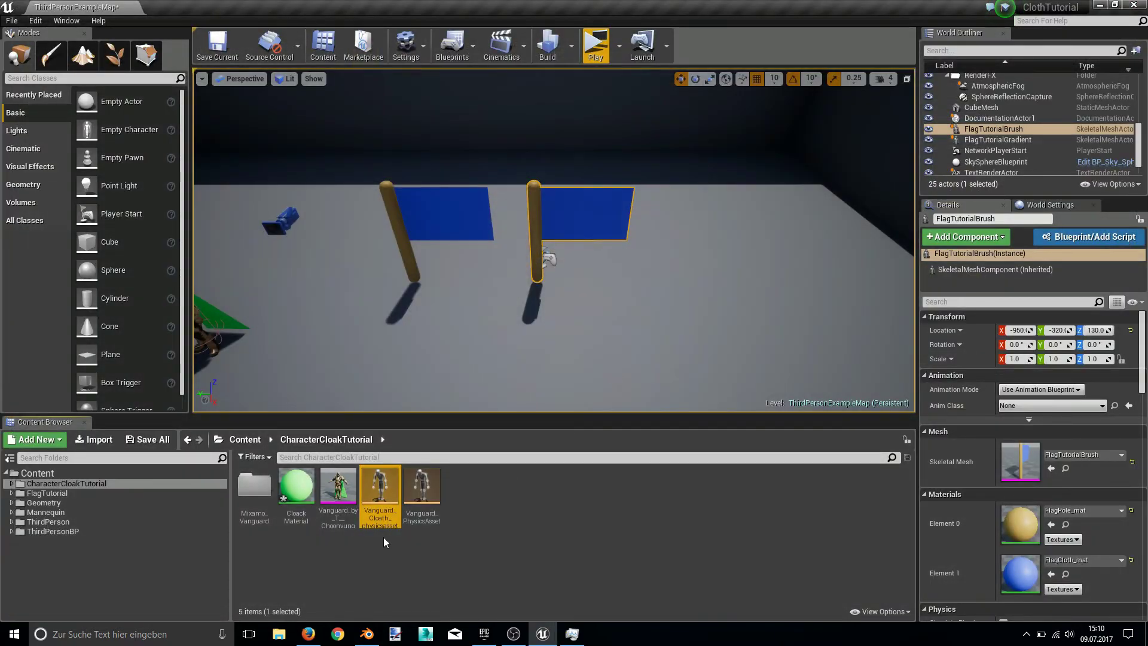
{"action": "double_click", "coordinate": [338, 487]}
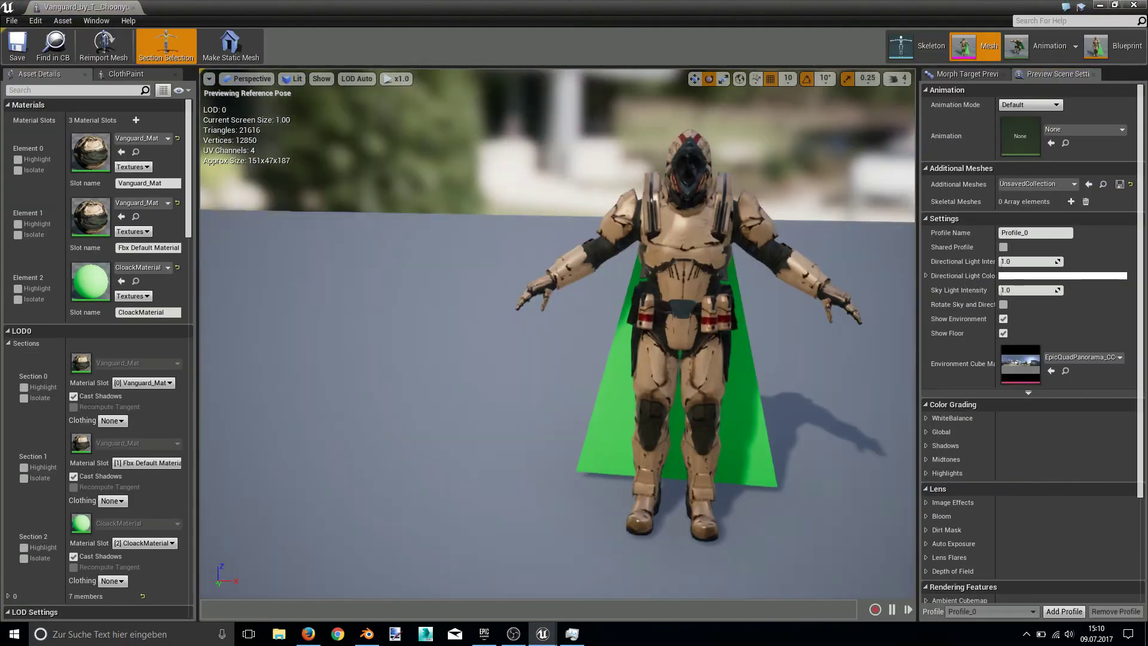
Create a clothing asset from the cloak section (LOD0 Section 2) with Vanguard_Cloath_physicsasset as its physics asset, keeping the default name.
{"action": "right_click_drag", "start_coordinate": [558, 333], "coordinate": [394, 281]}
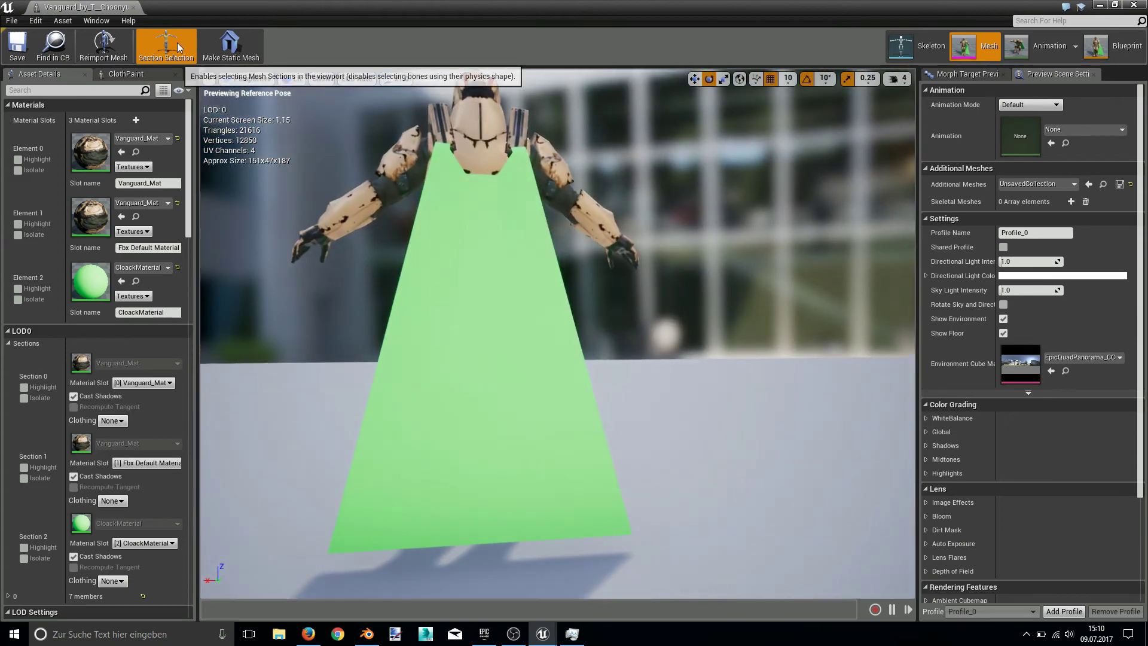
{"action": "right_click", "coordinate": [462, 274]}
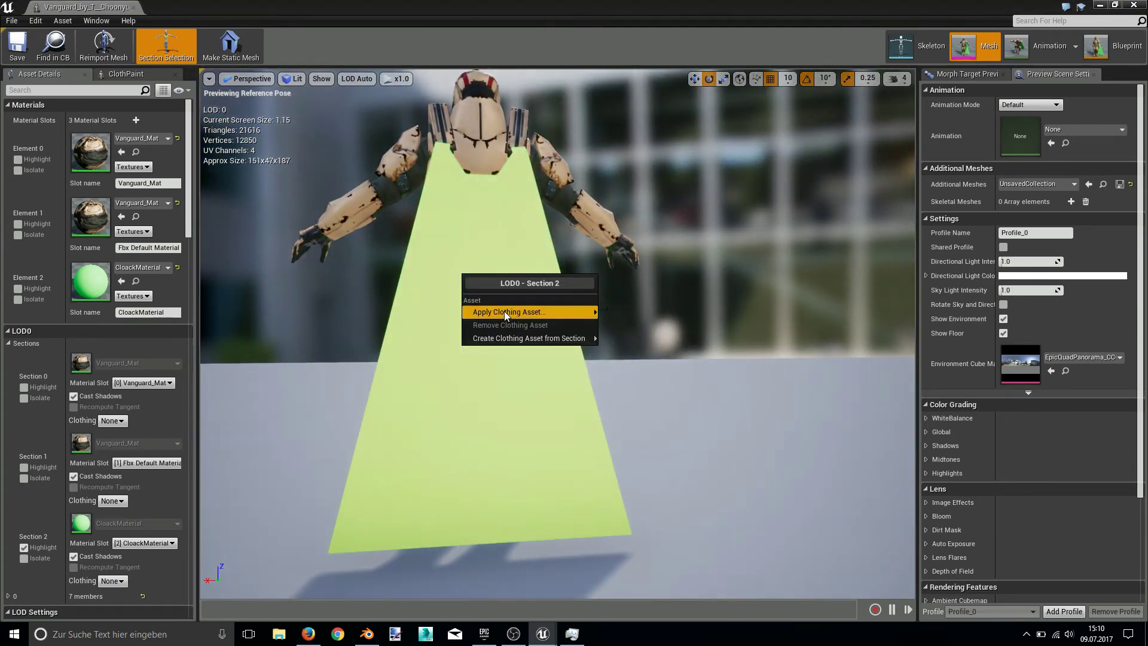
{"action": "mouse_move", "coordinate": [529, 338]}
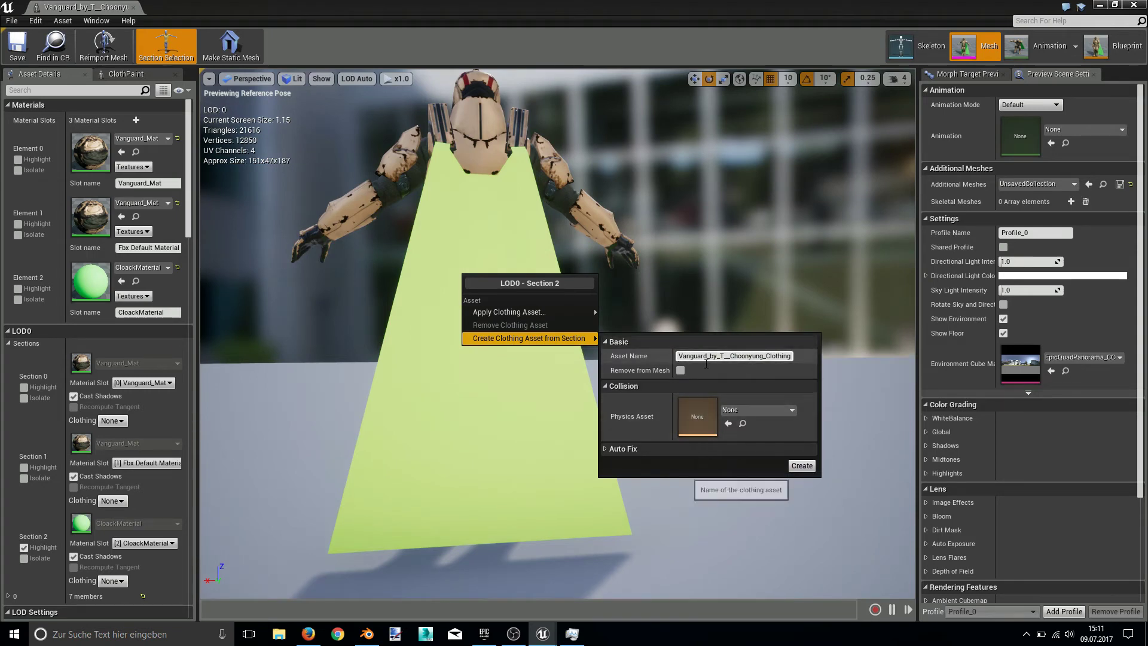
{"action": "left_click", "coordinate": [776, 412]}
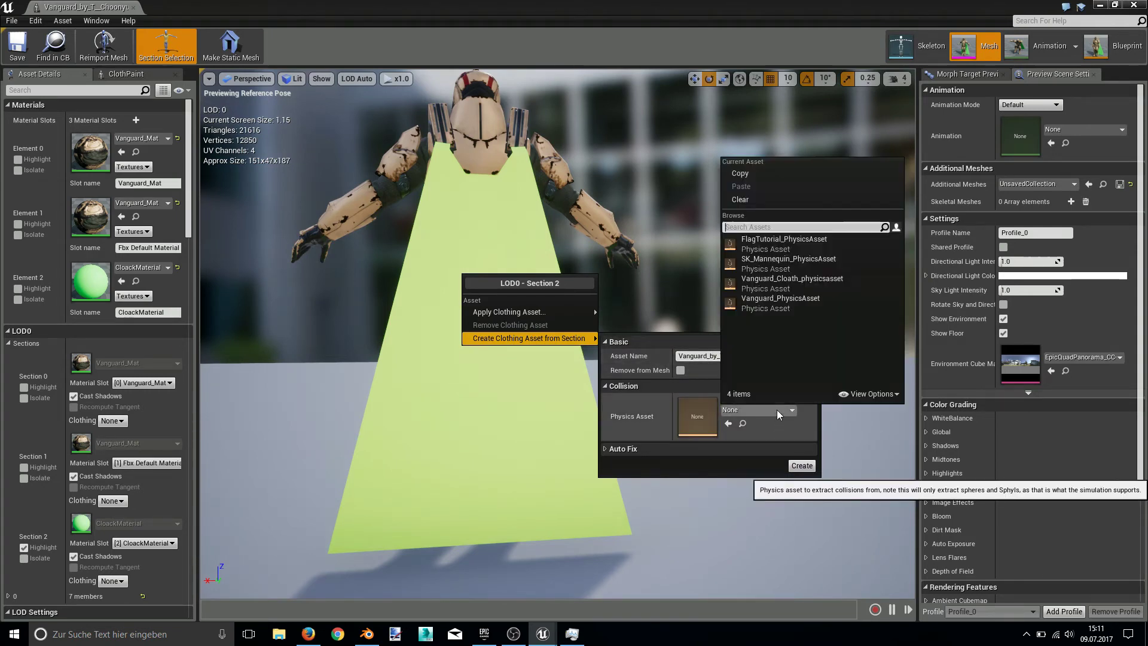
{"action": "left_click", "coordinate": [811, 284]}
{"action": "left_click", "coordinate": [801, 465]}
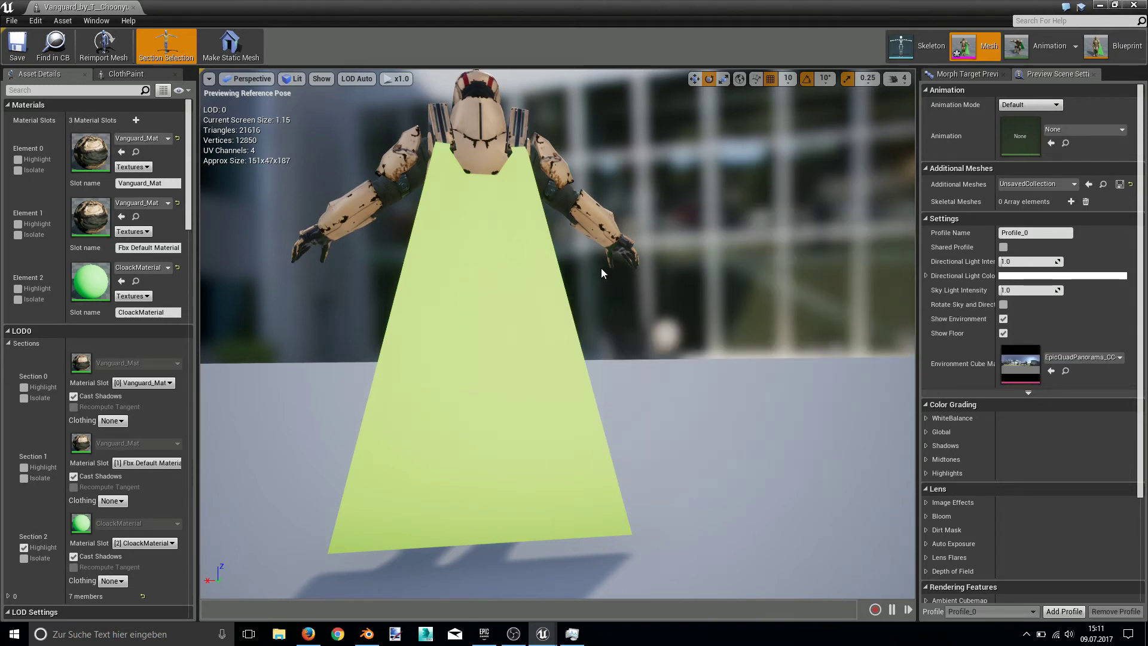
Apply the new LOD0 clothing asset to the cloak section.
{"action": "right_click", "coordinate": [458, 290]}
{"action": "mouse_move", "coordinate": [507, 333]}
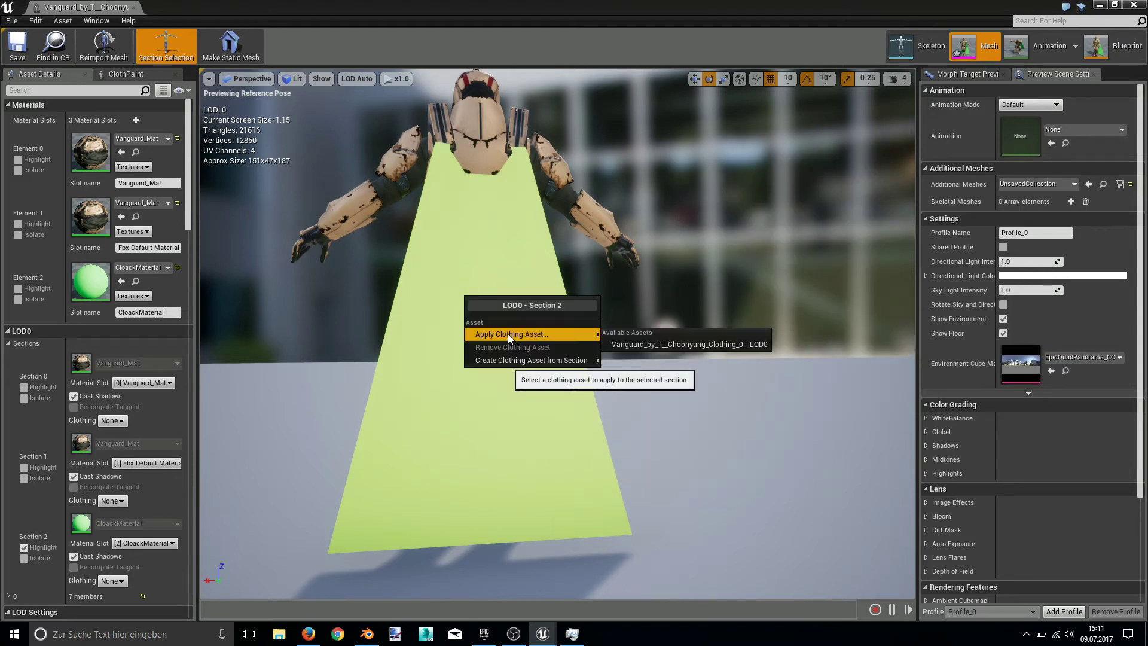
{"action": "left_click", "coordinate": [656, 344]}
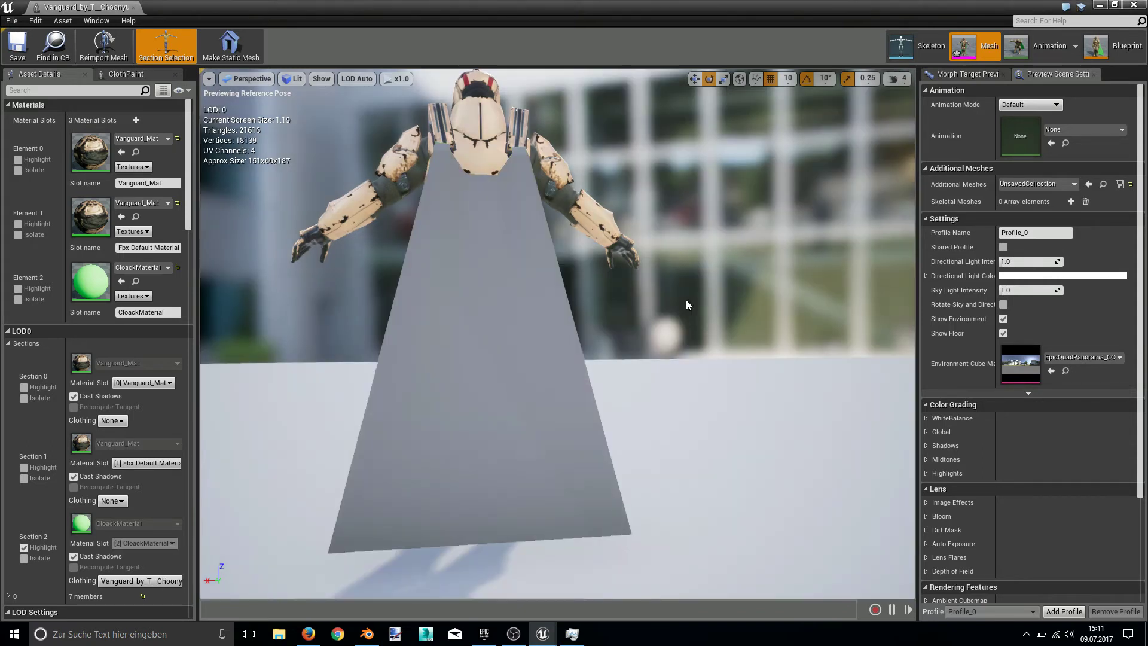
{"action": "mouse_move", "coordinate": [687, 299]}
{"action": "right_mouse_down"}
{"action": "mouse_move", "coordinate": [658, 269]}
{"action": "mouse_move", "coordinate": [681, 329]}
{"action": "mouse_move", "coordinate": [680, 297]}
{"action": "right_mouse_up"}
{"action": "mouse_move", "coordinate": [680, 297]}
{"action": "left_mouse_down"}
{"action": "mouse_move", "coordinate": [641, 281]}
{"action": "mouse_move", "coordinate": [625, 250]}
{"action": "left_mouse_up"}
Enable the cloth paint tools and select the cloak's clothing asset for painting.
{"action": "left_click", "coordinate": [135, 75]}
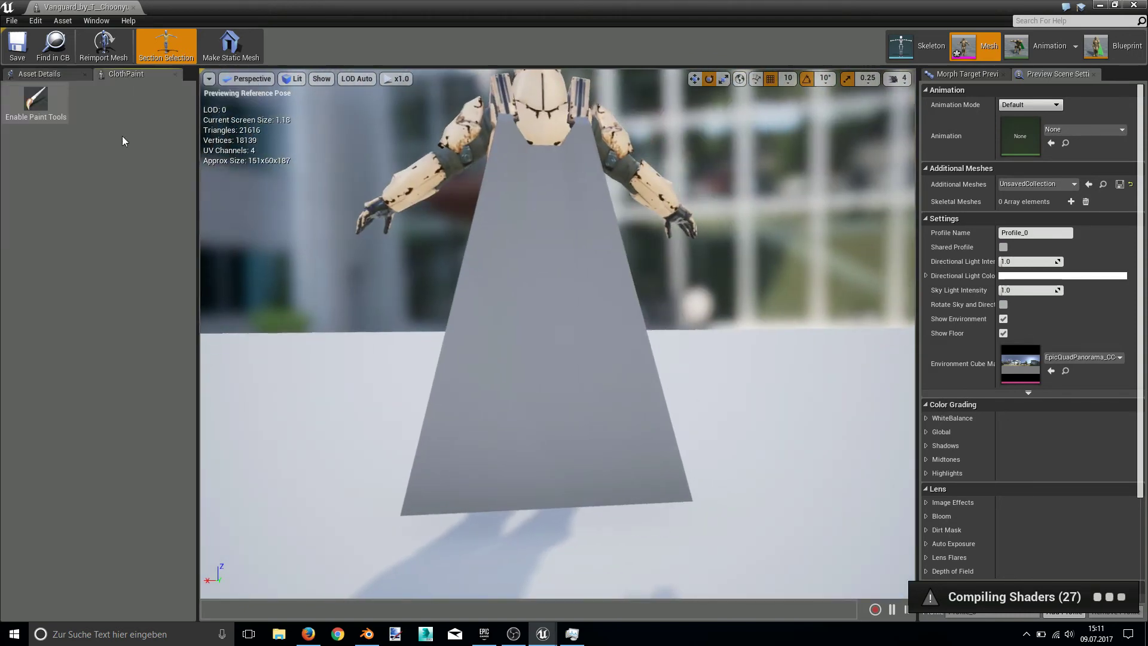
{"action": "left_click", "coordinate": [33, 97]}
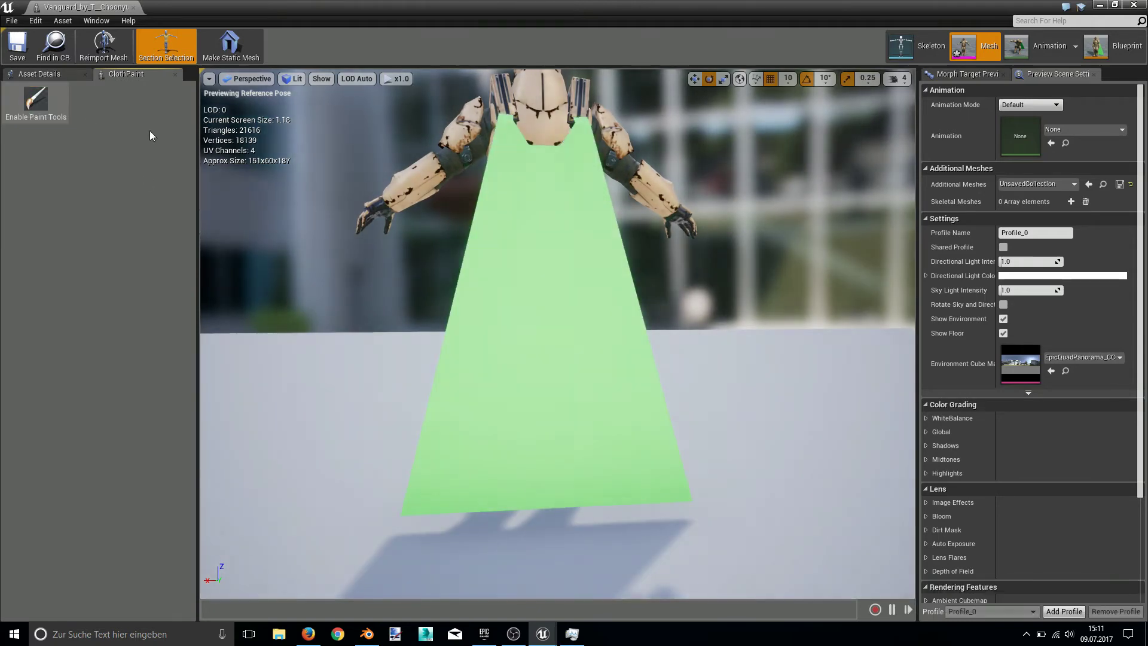
{"action": "left_click", "coordinate": [36, 100]}
{"action": "right_click_drag", "start_coordinate": [263, 153], "coordinate": [249, 84]}
{"action": "left_click", "coordinate": [81, 144]}
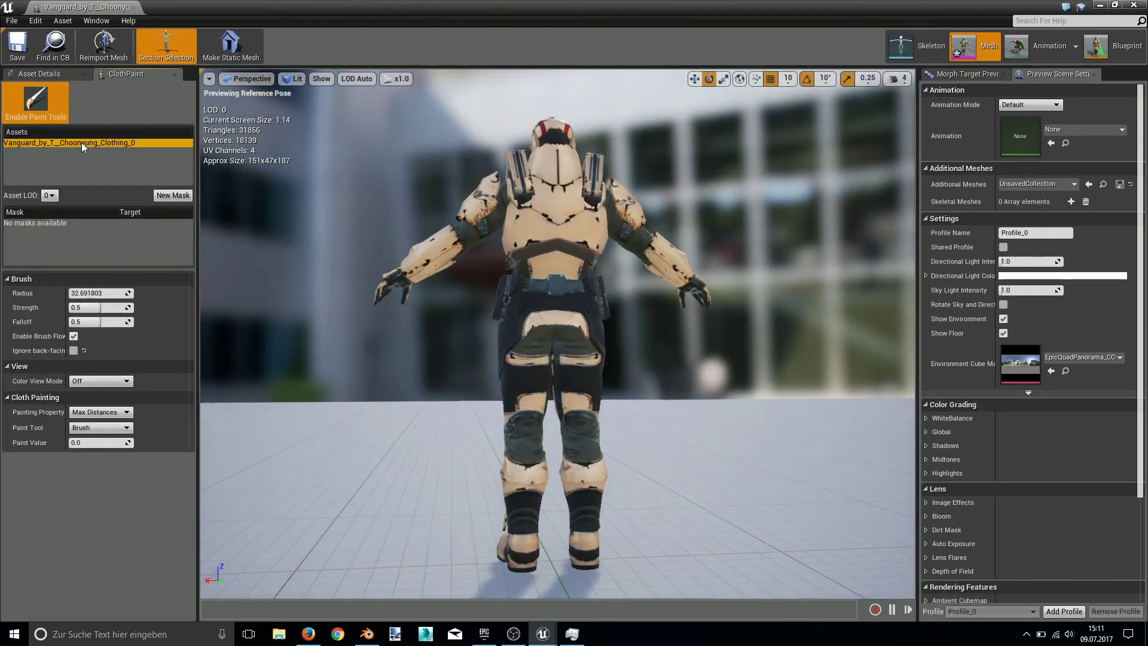
Hide the preview scene's floor to expose the cloak's paintable cloth mesh beneath the character.
{"action": "right_click_drag", "start_coordinate": [307, 207], "coordinate": [345, 203]}
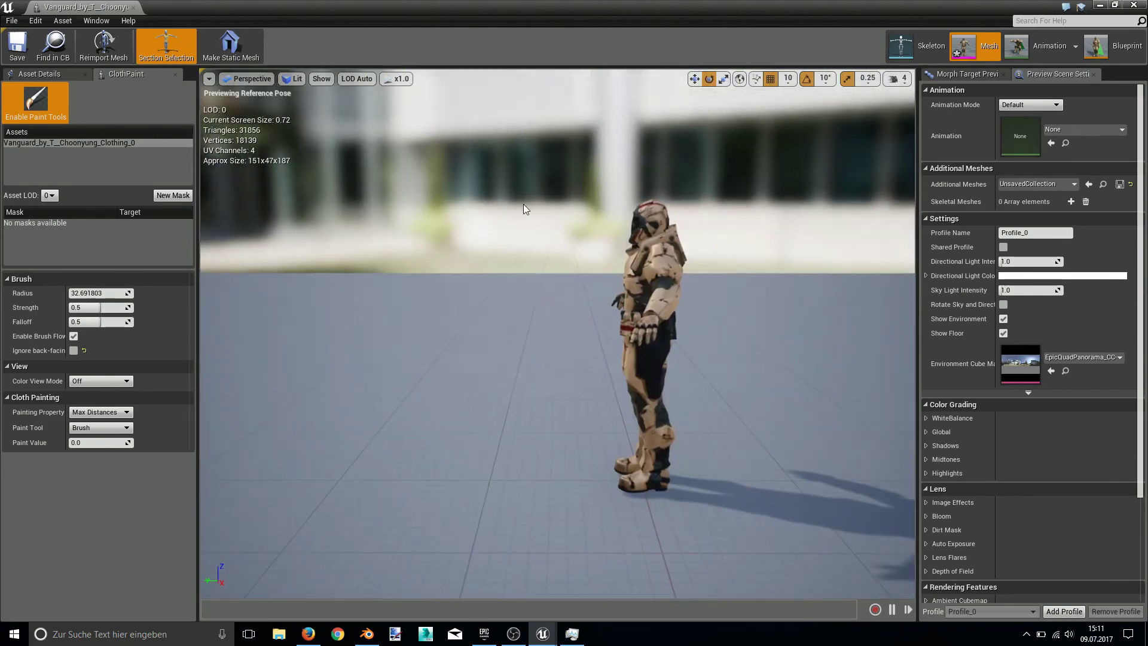
{"action": "right_click_drag", "start_coordinate": [795, 171], "coordinate": [795, 171]}
{"action": "right_click_drag", "start_coordinate": [762, 210], "coordinate": [823, 206]}
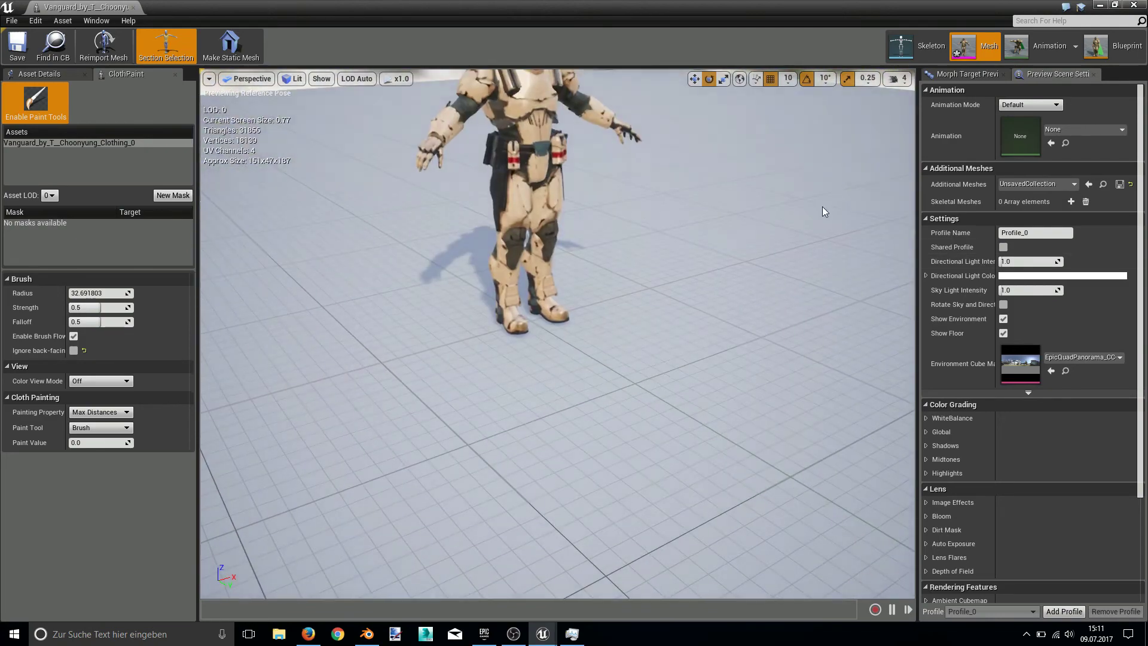
{"action": "left_click", "coordinate": [1003, 333]}
{"action": "right_click_drag", "start_coordinate": [746, 274], "coordinate": [698, 247]}
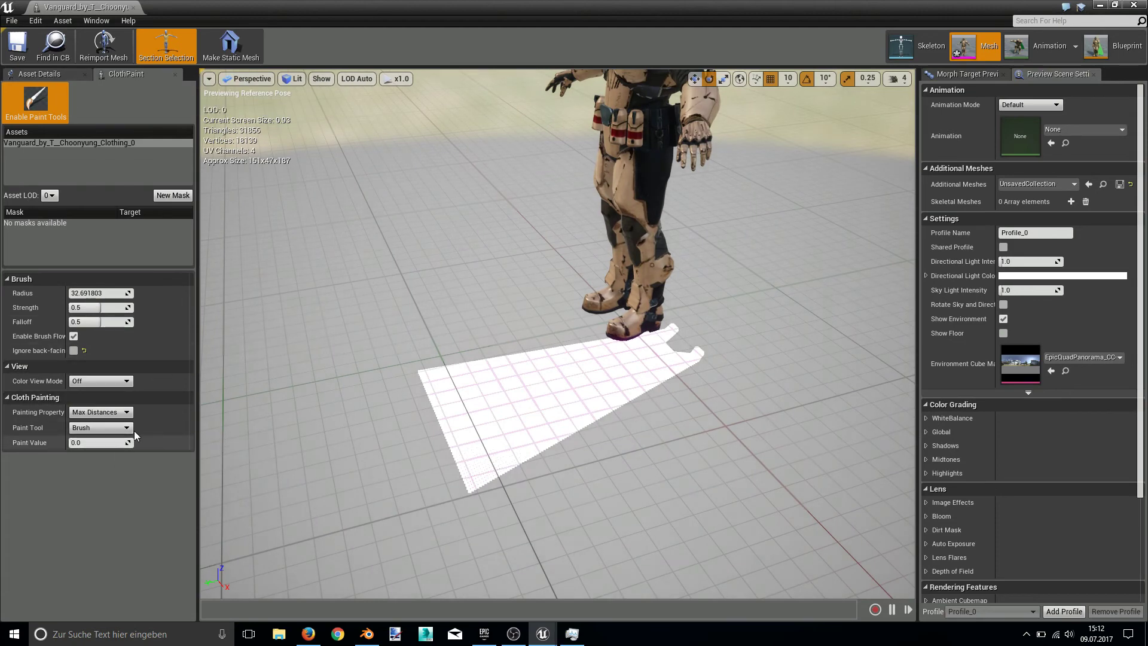
Paint Max Distances of 1000.0 over the cloak with the Brush, leaving the two shoulder attachment ends unpainted.
{"action": "left_click", "coordinate": [92, 442]}
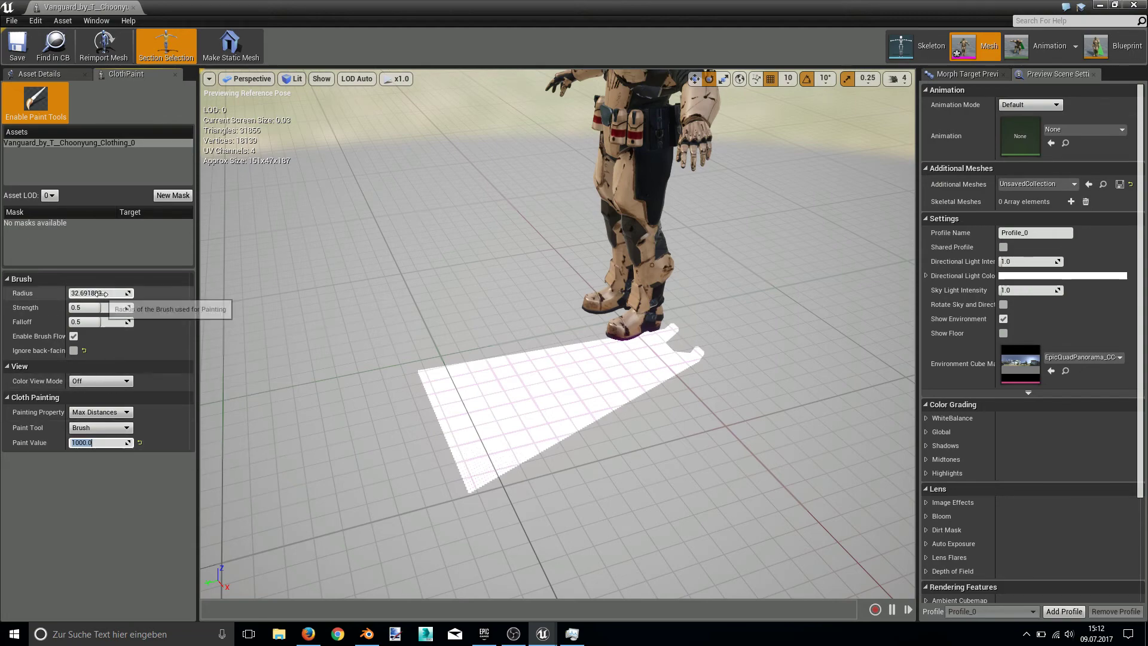
{"action": "key", "text": "w"}
{"action": "right_click_drag", "start_coordinate": [535, 404], "coordinate": [517, 348]}
{"action": "key", "text": "s"}
{"action": "mouse_move", "coordinate": [461, 443]}
{"action": "left_mouse_down"}
{"action": "mouse_move", "coordinate": [419, 354]}
{"action": "mouse_move", "coordinate": [426, 334]}
{"action": "mouse_move", "coordinate": [476, 383]}
{"action": "mouse_move", "coordinate": [553, 375]}
{"action": "mouse_move", "coordinate": [553, 257]}
{"action": "mouse_move", "coordinate": [622, 344]}
{"action": "mouse_move", "coordinate": [601, 284]}
{"action": "mouse_move", "coordinate": [735, 350]}
{"action": "mouse_move", "coordinate": [586, 335]}
{"action": "mouse_move", "coordinate": [629, 352]}
{"action": "mouse_move", "coordinate": [630, 311]}
{"action": "mouse_move", "coordinate": [630, 374]}
{"action": "left_mouse_up"}
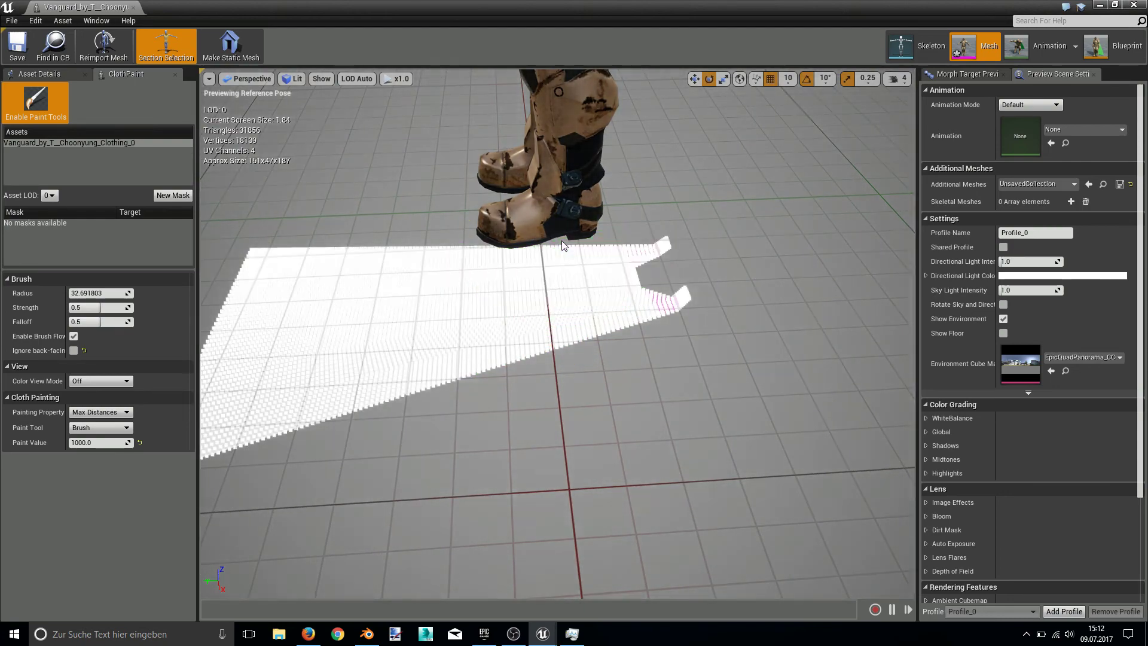
{"action": "mouse_move", "coordinate": [562, 240]}
{"action": "right_mouse_down"}
{"action": "mouse_move", "coordinate": [527, 180]}
{"action": "mouse_move", "coordinate": [419, 174]}
{"action": "mouse_move", "coordinate": [539, 281]}
{"action": "mouse_move", "coordinate": [538, 204]}
{"action": "mouse_move", "coordinate": [551, 395]}
{"action": "mouse_move", "coordinate": [556, 240]}
{"action": "mouse_move", "coordinate": [620, 329]}
{"action": "right_mouse_up"}
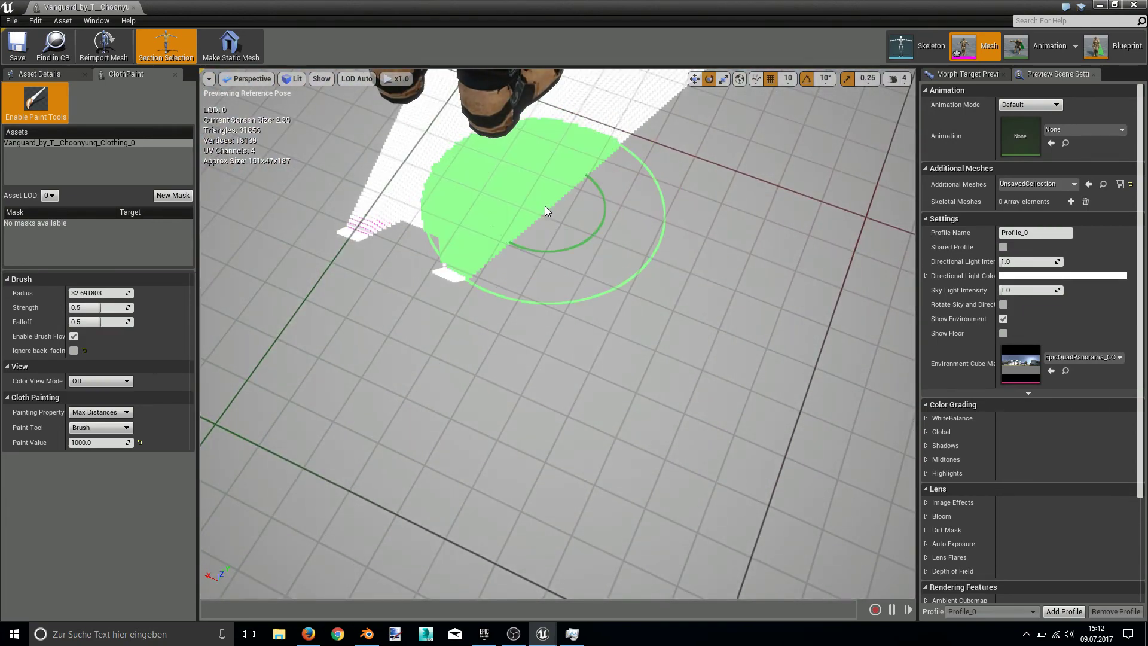
{"action": "left_click_drag", "start_coordinate": [553, 183], "coordinate": [553, 184]}
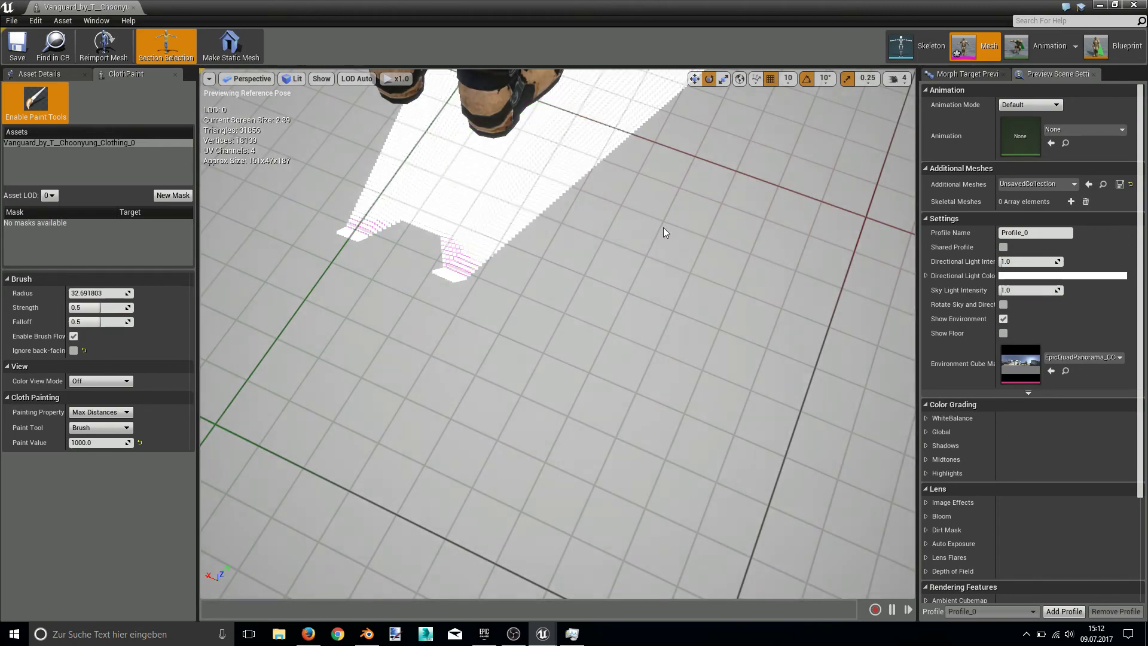
Turn off the cloth paint tools and examine the simulated cloak from behind the character.
{"action": "mouse_move", "coordinate": [663, 231]}
{"action": "right_mouse_down"}
{"action": "mouse_move", "coordinate": [837, 197]}
{"action": "mouse_move", "coordinate": [562, 238]}
{"action": "mouse_move", "coordinate": [622, 179]}
{"action": "right_mouse_up"}
{"action": "left_click", "coordinate": [46, 93]}
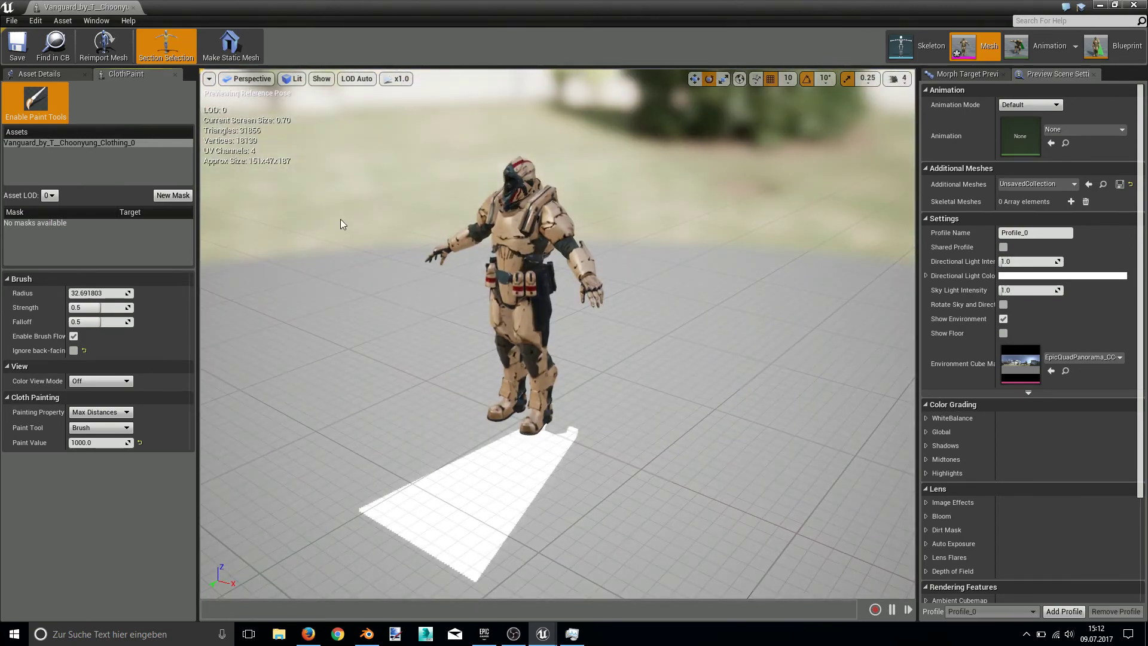
{"action": "mouse_move", "coordinate": [645, 307]}
{"action": "right_mouse_down"}
{"action": "mouse_move", "coordinate": [796, 299]}
{"action": "mouse_move", "coordinate": [837, 323]}
{"action": "right_mouse_up"}
{"action": "right_click_drag", "start_coordinate": [558, 334], "coordinate": [442, 335]}
{"action": "scroll", "coordinate": [335, 141], "scroll_direction": "up", "scroll_amount": 5}
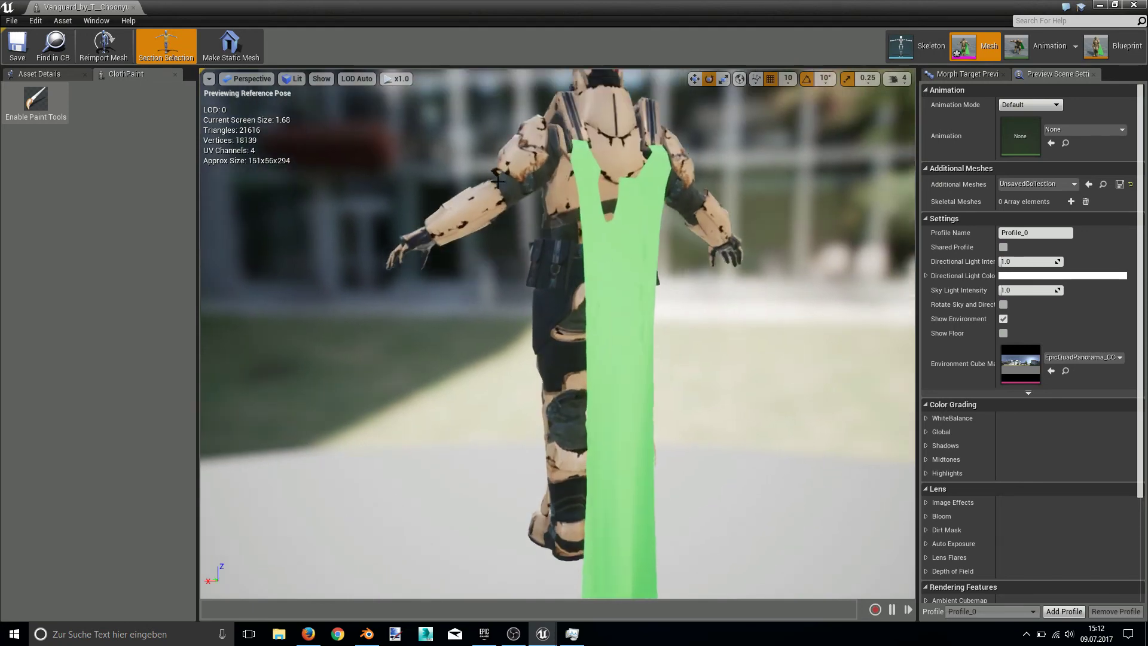
{"action": "right_click_drag", "start_coordinate": [636, 245], "coordinate": [624, 218]}
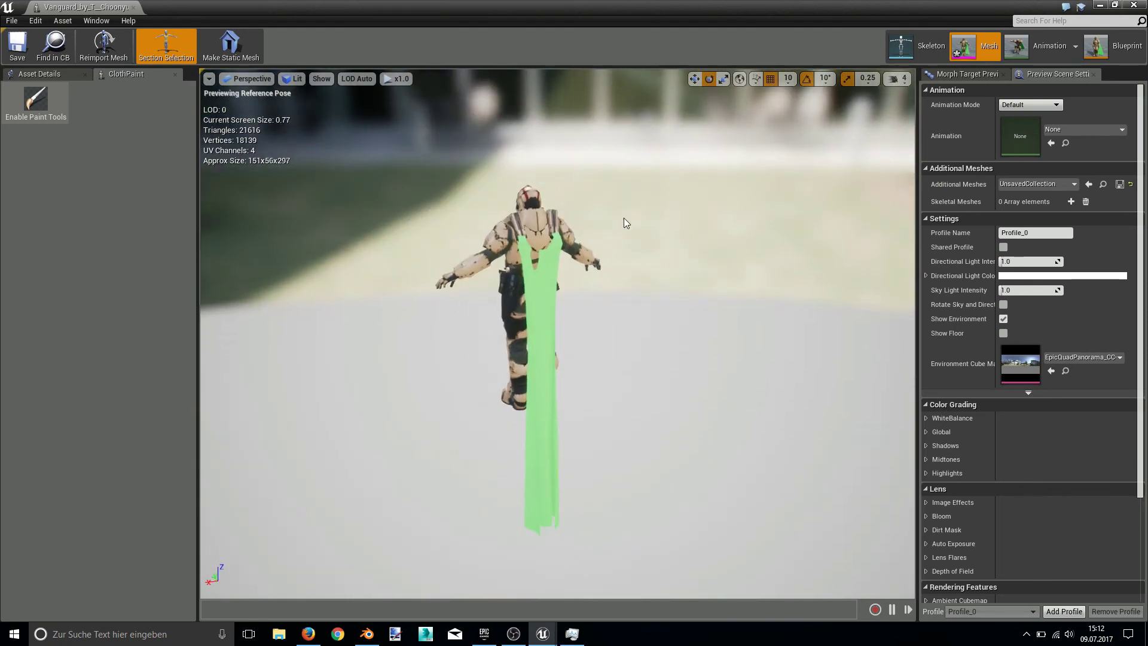
Set the Solver Frequency to 1000 in the Cloth Config of the cloak's clothing properties.
{"action": "left_click", "coordinate": [69, 72]}
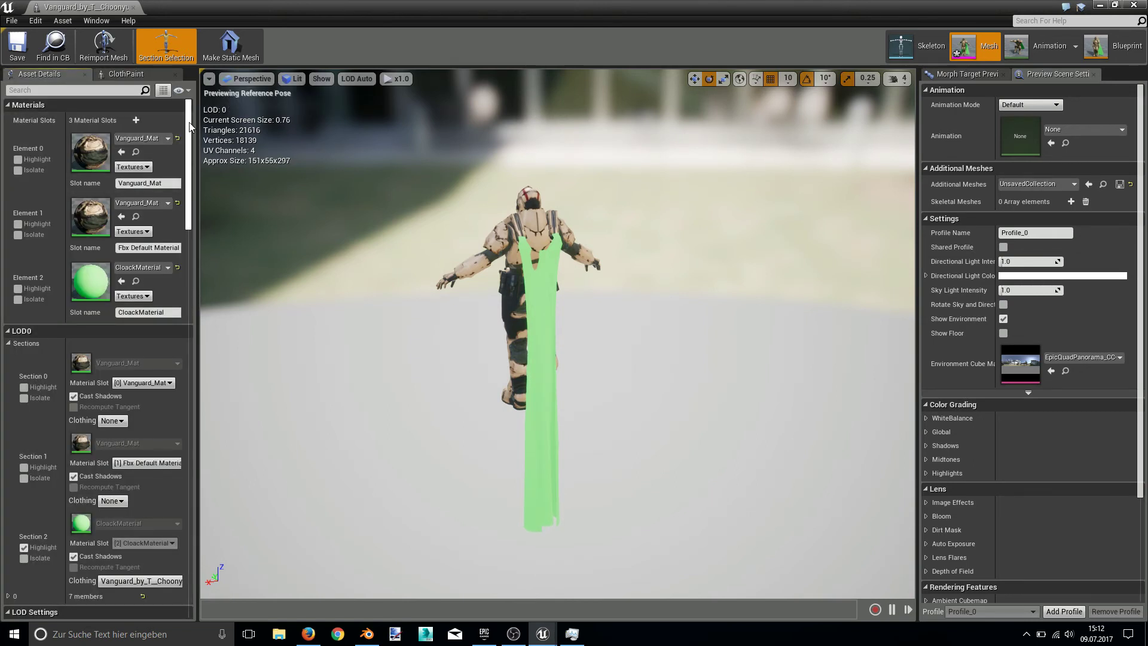
{"action": "scroll", "coordinate": [96, 240], "scroll_direction": "down", "scroll_amount": 15}
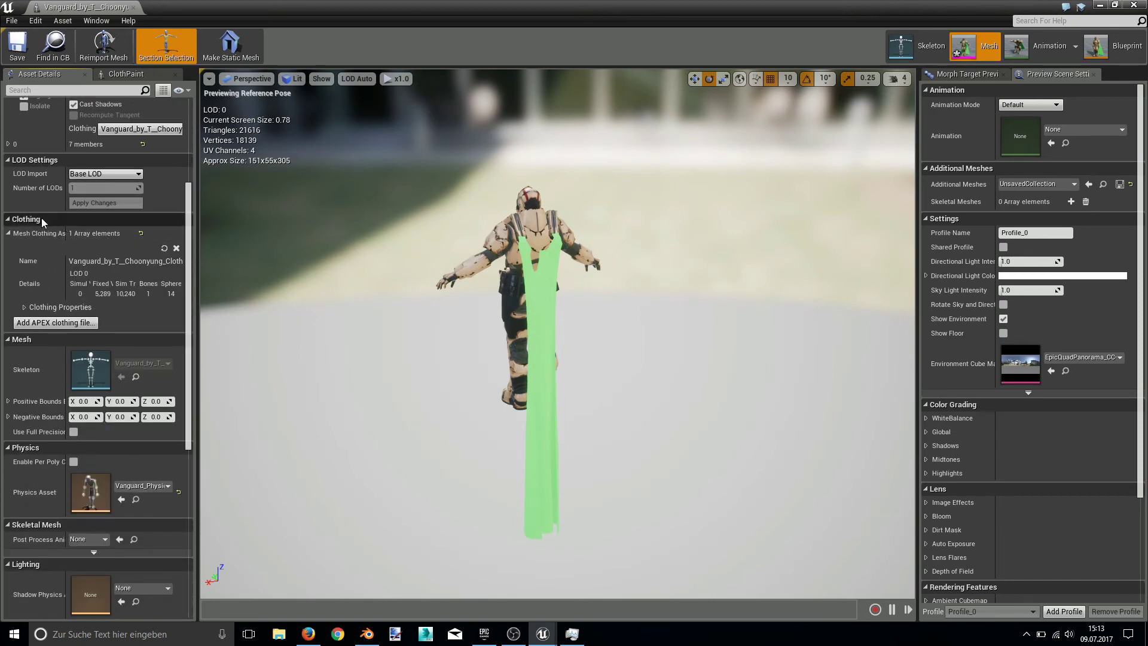
{"action": "left_click", "coordinate": [25, 310]}
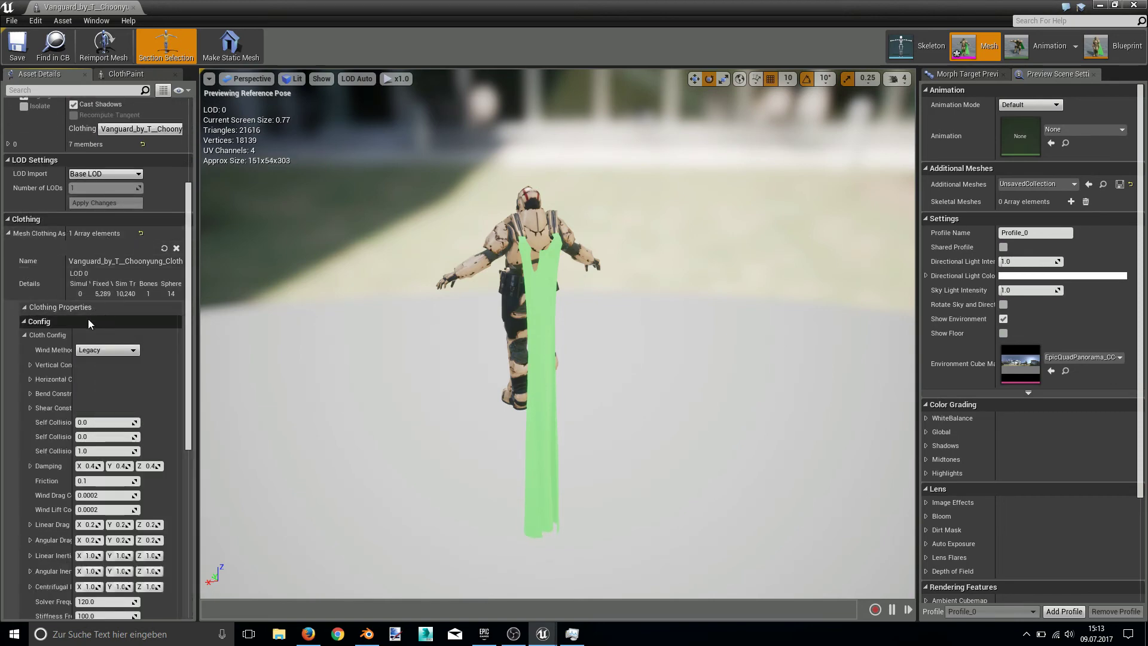
{"action": "scroll", "coordinate": [45, 332], "scroll_direction": "down", "scroll_amount": 5}
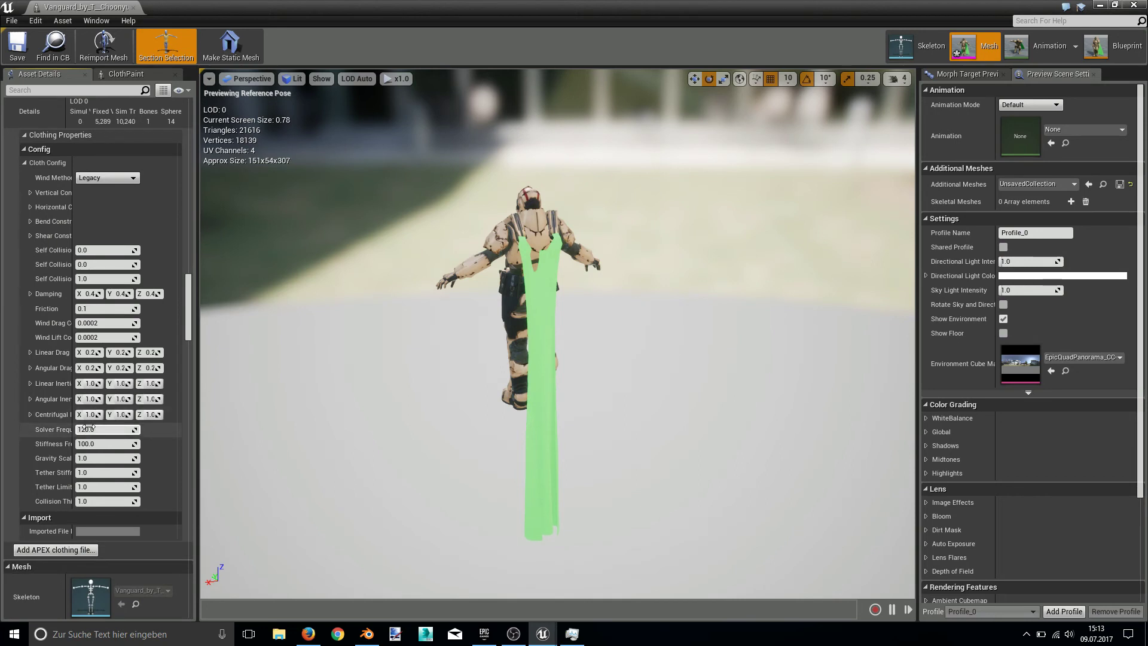
{"action": "left_click", "coordinate": [89, 426]}
{"action": "type", "text": "1000"}
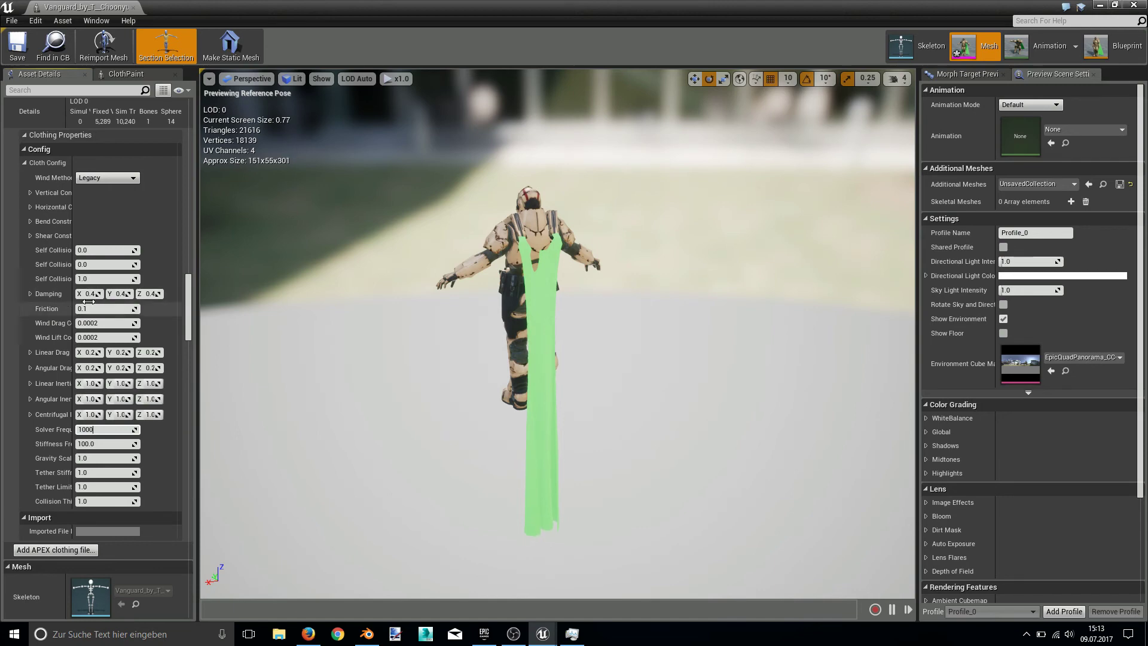
{"action": "key", "text": "Return"}
Inspect the simulated cloak from behind the character, save the skeletal mesh and close its editor.
{"action": "left_click_drag", "start_coordinate": [541, 314], "coordinate": [711, 305], "text": "alt"}
{"action": "mouse_move", "coordinate": [541, 313]}
{"action": "right_mouse_down"}
{"action": "mouse_move", "coordinate": [645, 293]}
{"action": "mouse_move", "coordinate": [556, 275]}
{"action": "mouse_move", "coordinate": [526, 299]}
{"action": "mouse_move", "coordinate": [541, 314]}
{"action": "right_mouse_up"}
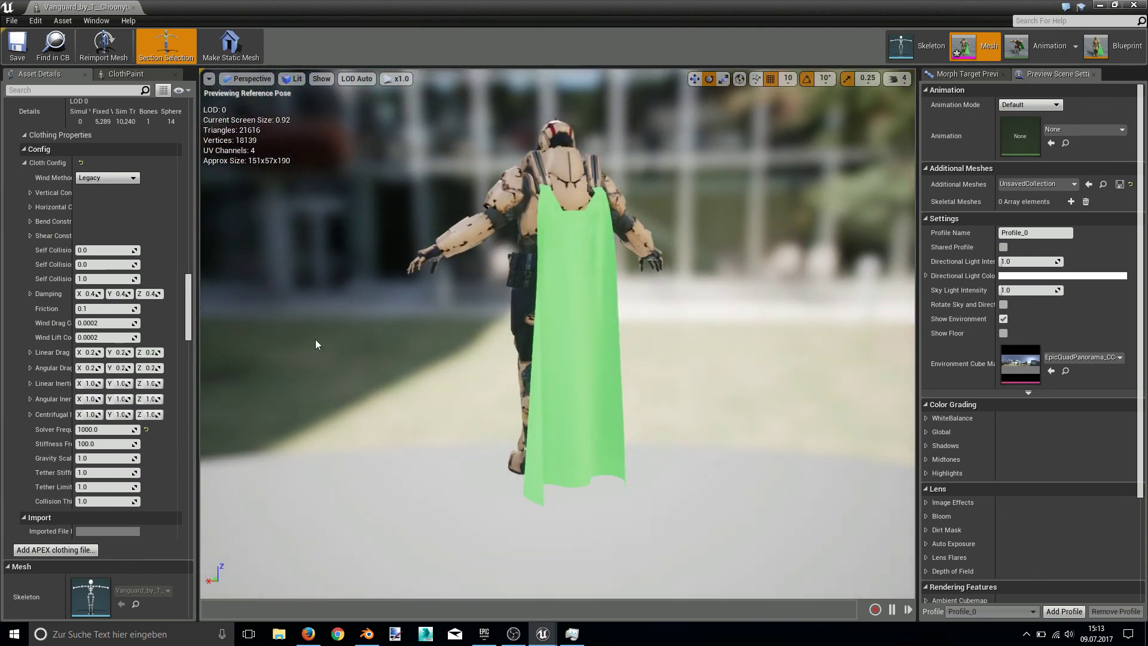
{"action": "left_click", "coordinate": [18, 51]}
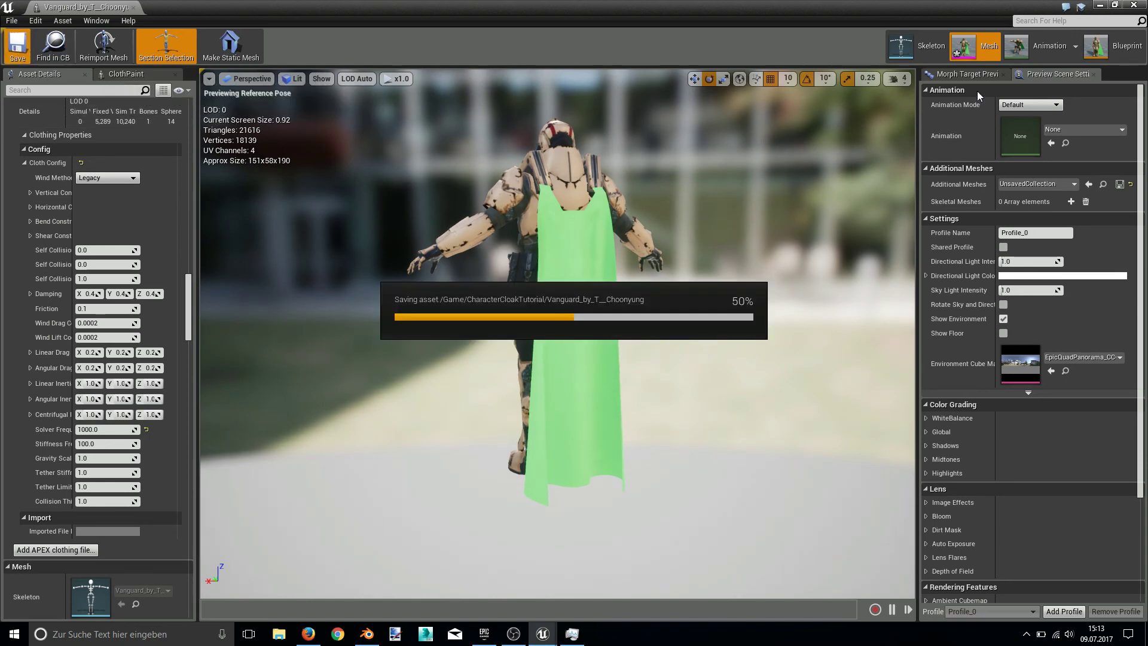
{"action": "left_click", "coordinate": [1134, 6]}
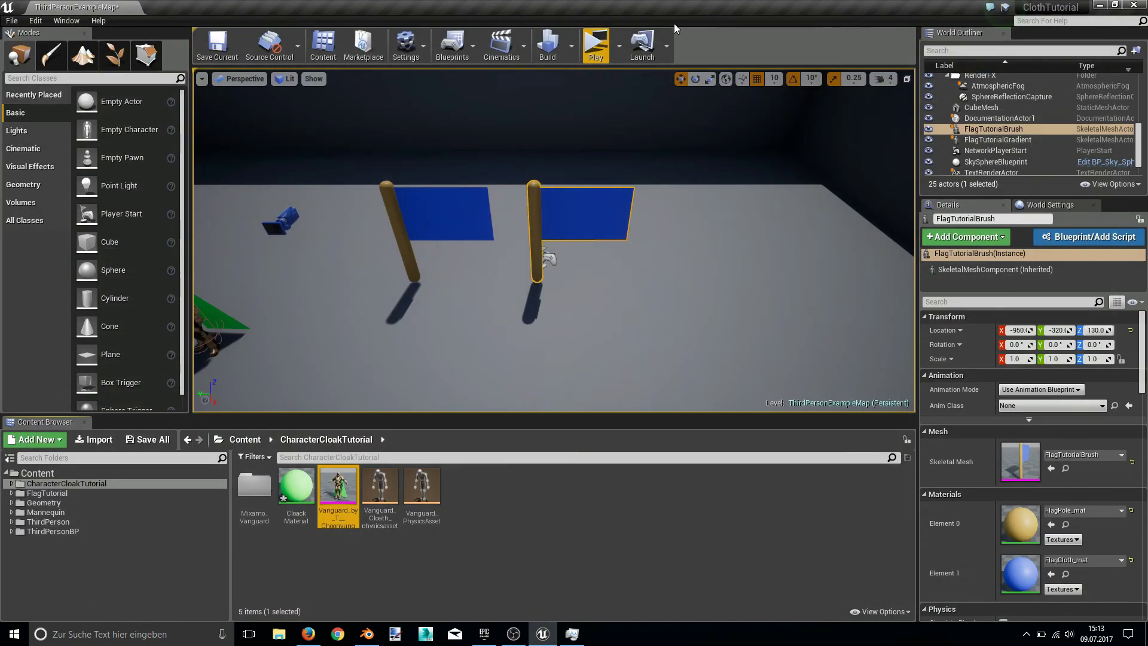
Play the level and run and jump with the Vanguard character to test how the cloak moves.
{"action": "left_click", "coordinate": [602, 44]}
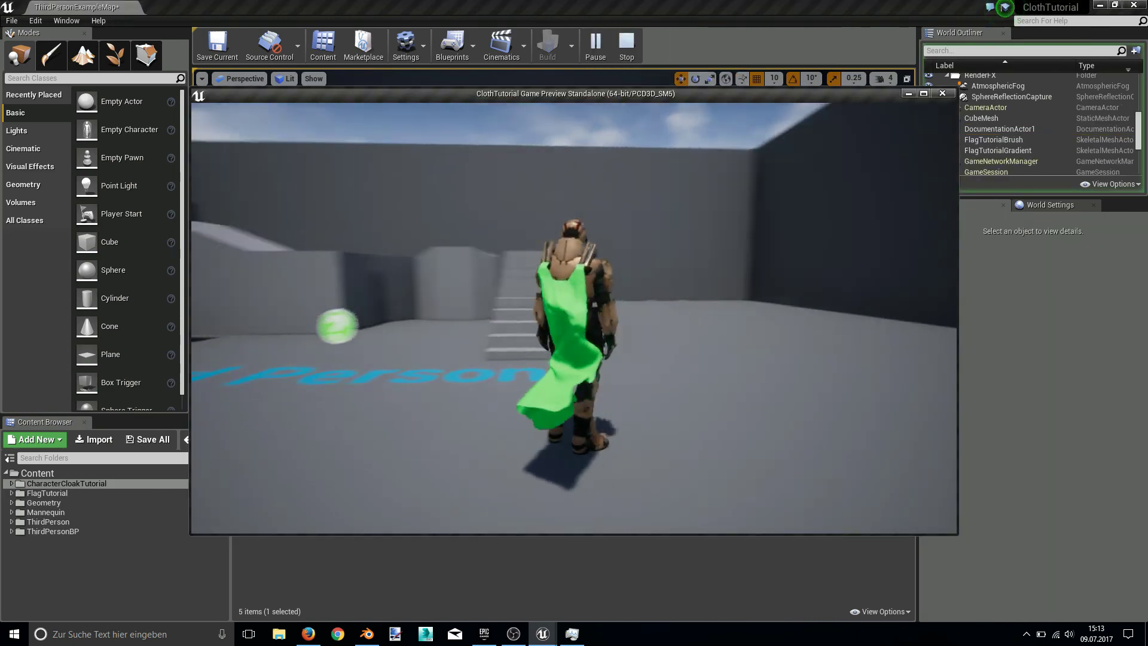
{"action": "key", "text": "w"}
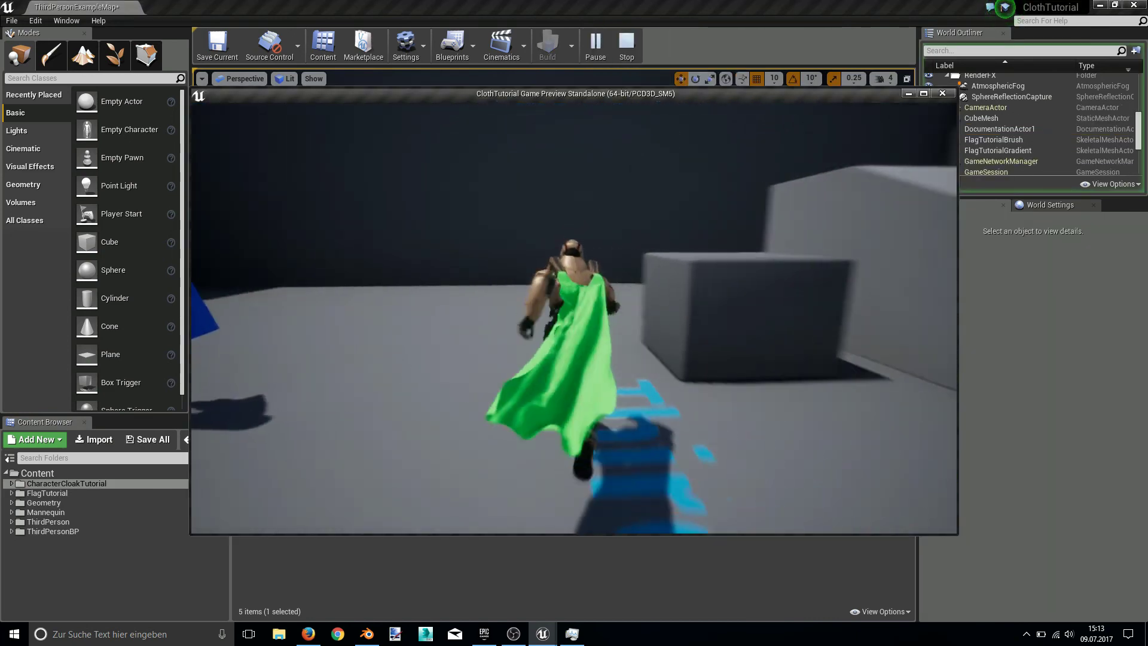
{"action": "key", "text": "s"}
{"action": "key", "text": "w"}
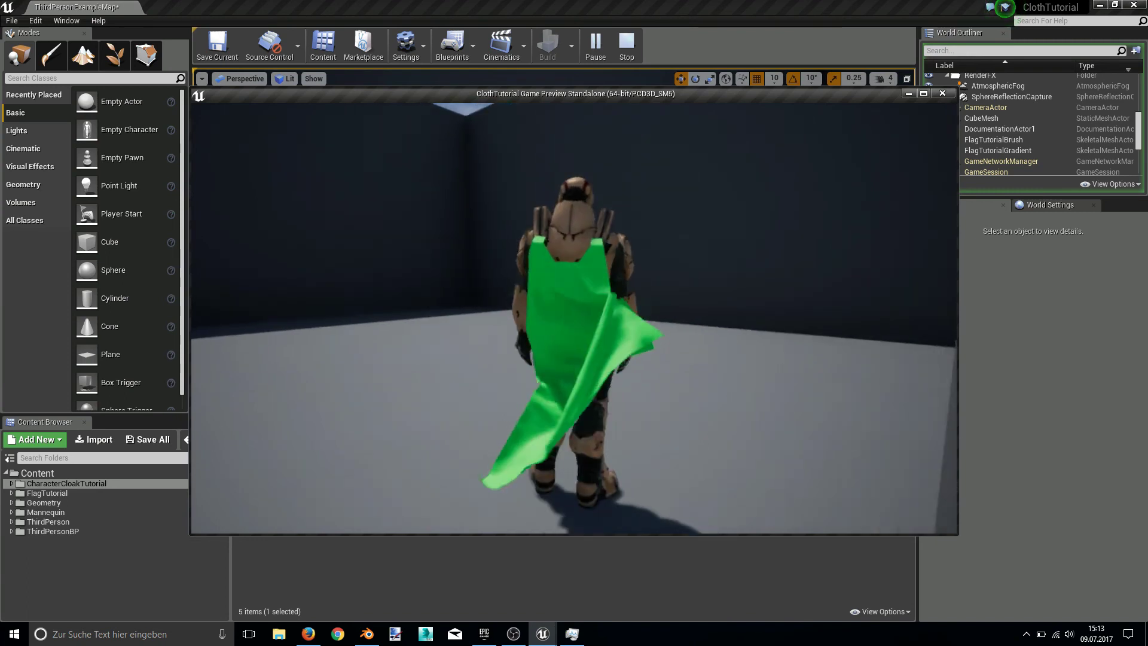
{"action": "key", "text": "s"}
{"action": "key", "text": "w"}
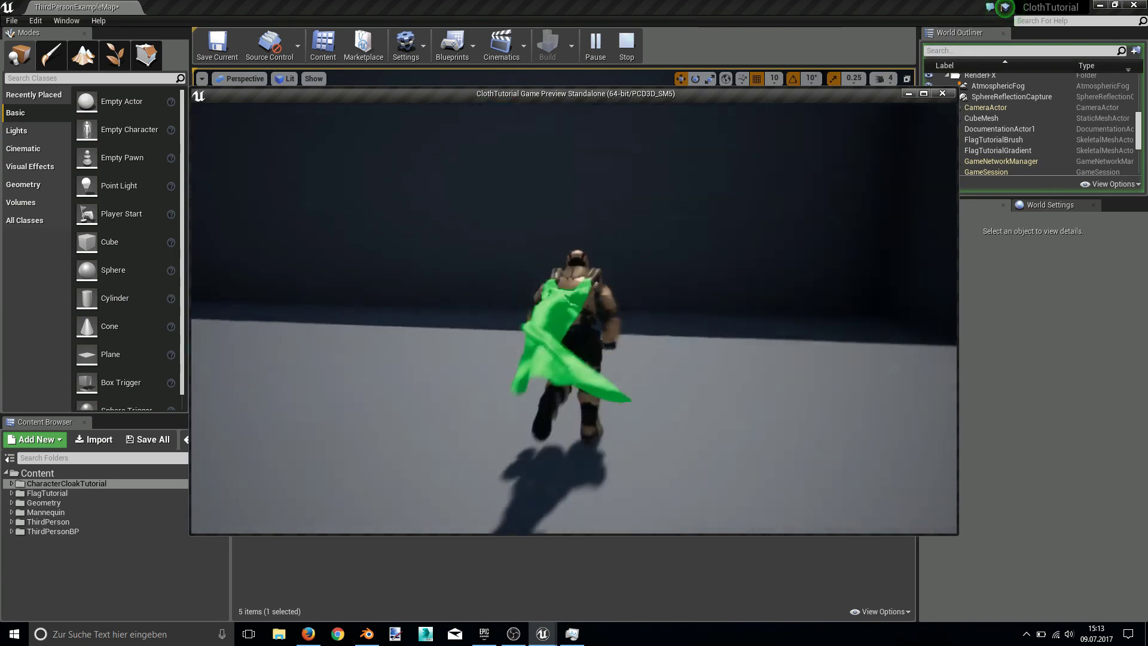
{"action": "key", "text": "w"}
{"action": "key", "text": "space"}
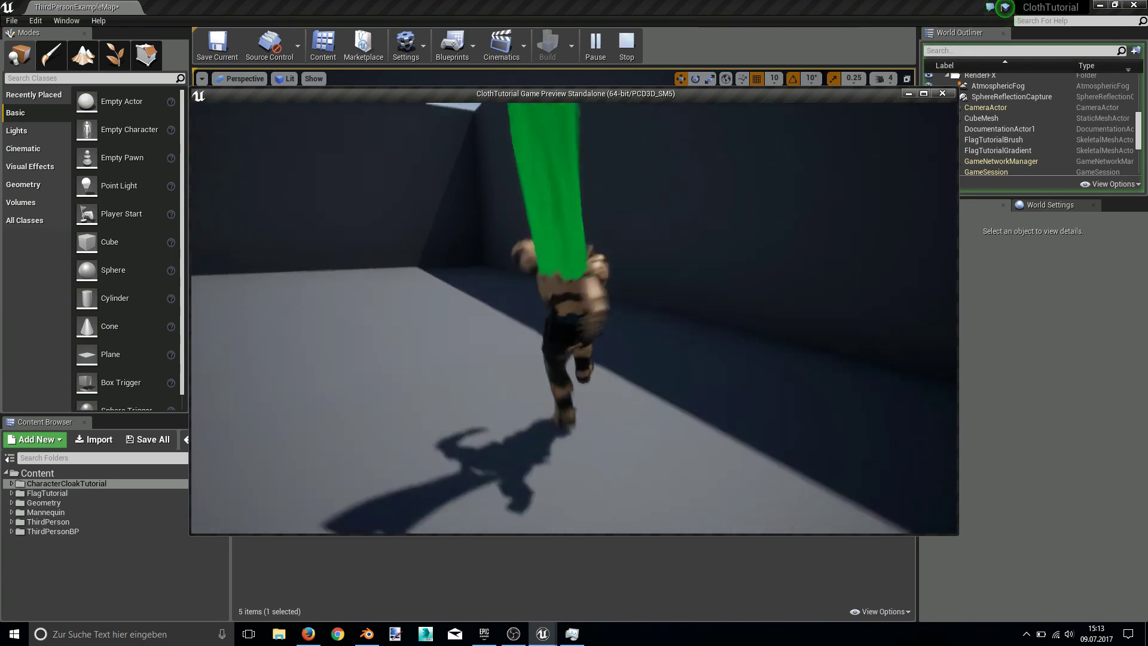
{"action": "key", "text": "space"}
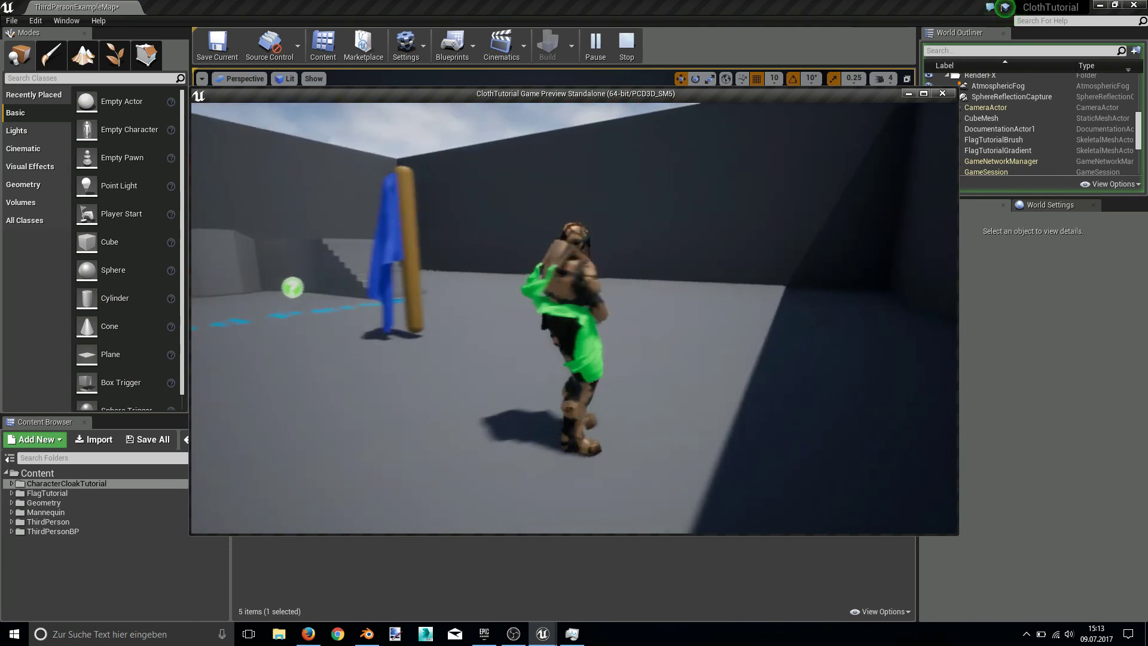
Move the character in different directions around the flags and examine the cloak's collision from low and high camera angles.
{"action": "key", "text": "a"}
{"action": "key", "text": "d"}
{"action": "key", "text": "w"}
{"action": "key", "text": "d"}
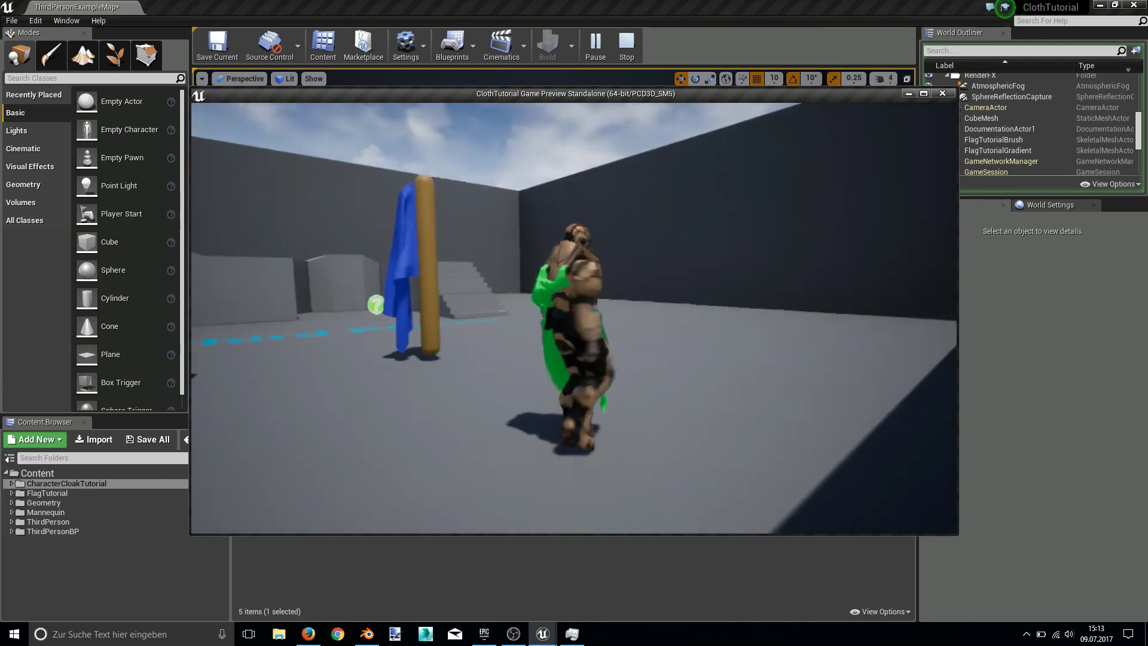
{"action": "key", "text": "w"}
{"action": "key", "text": "d"}
{"action": "key", "text": "s"}
{"action": "key", "text": "a"}
{"action": "key", "text": "w"}
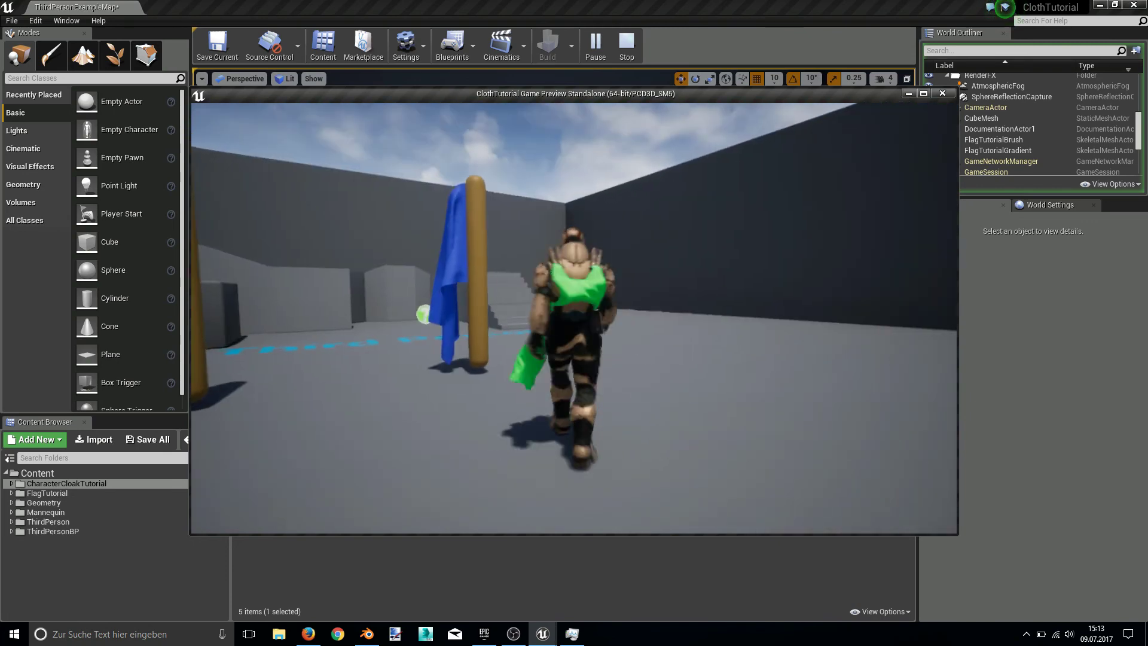
{"action": "key", "text": "d"}
{"action": "key", "text": "w"}
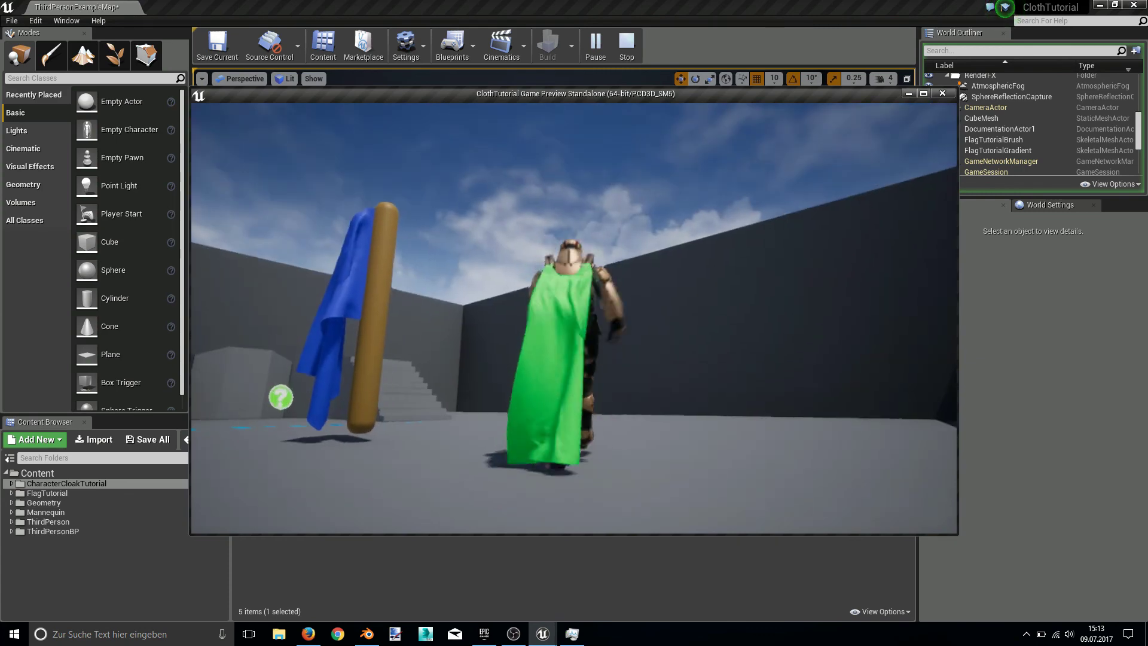
{"action": "key", "text": "w"}
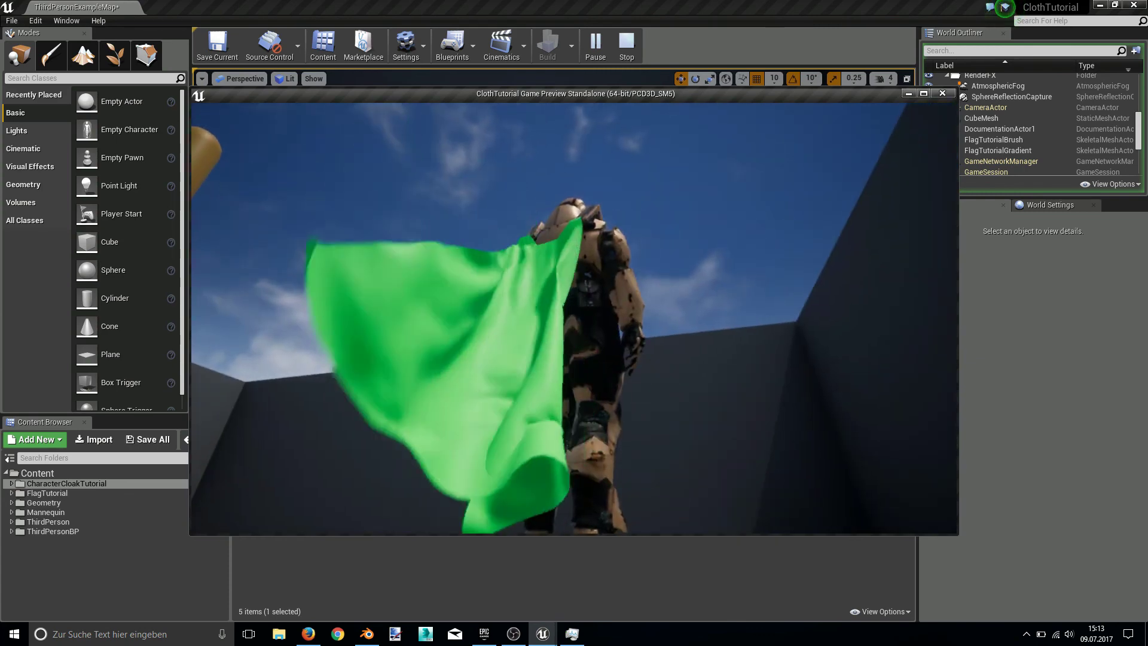
{"action": "key", "text": "a"}
{"action": "key", "text": "w"}
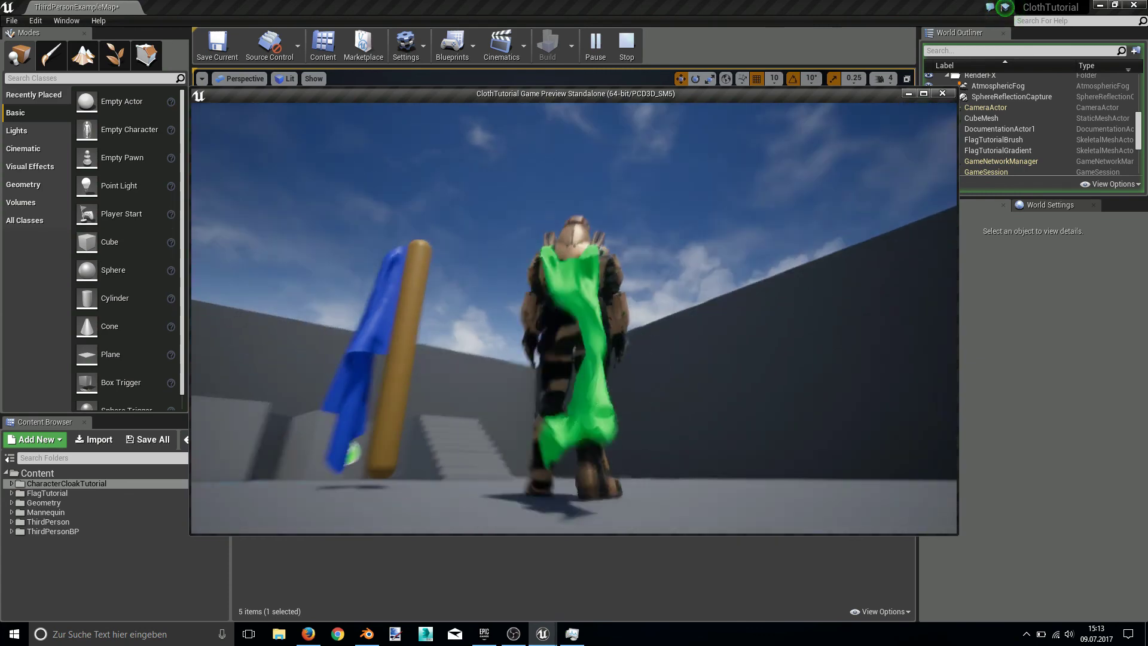
{"action": "key", "text": "w"}
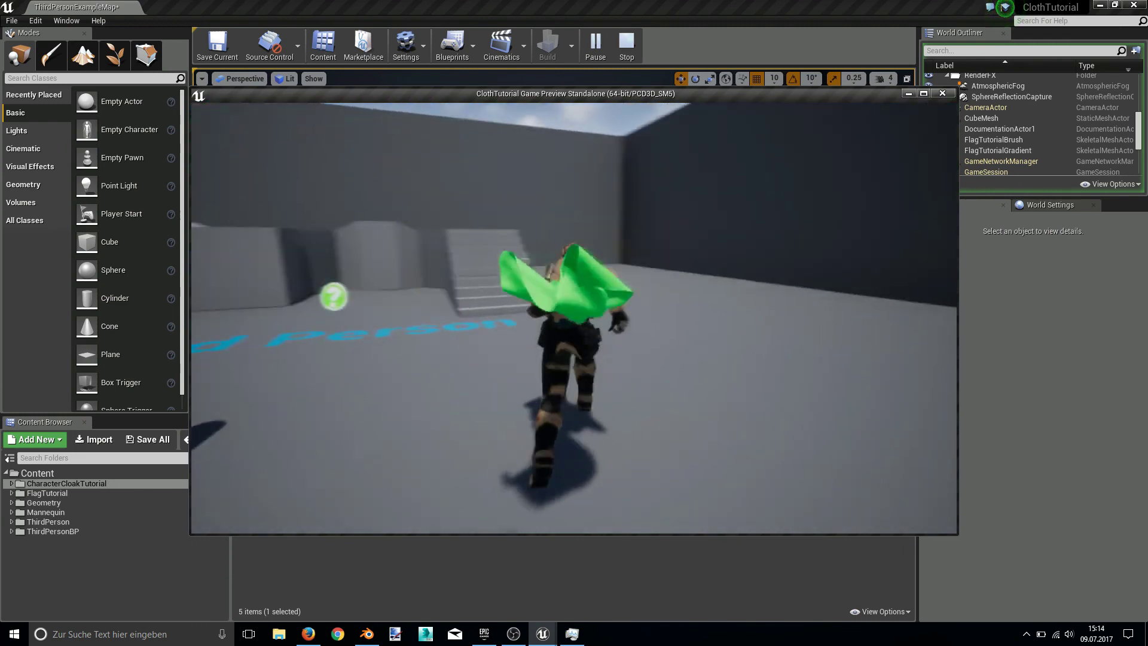
{"action": "key", "text": "w"}
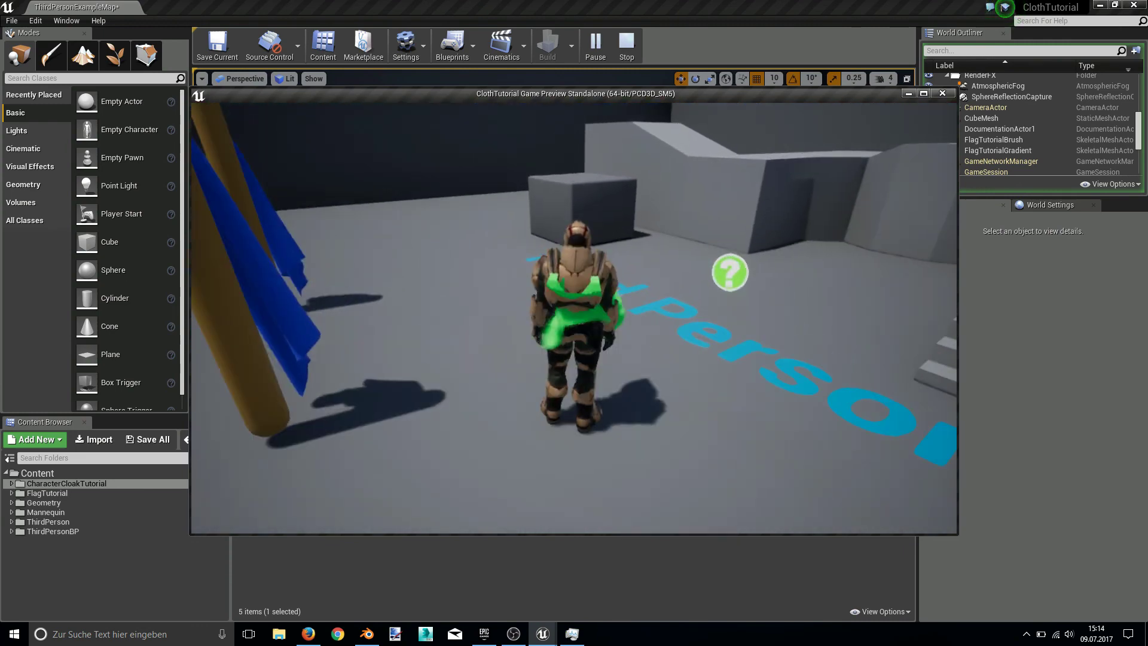
{"action": "key", "text": "w"}
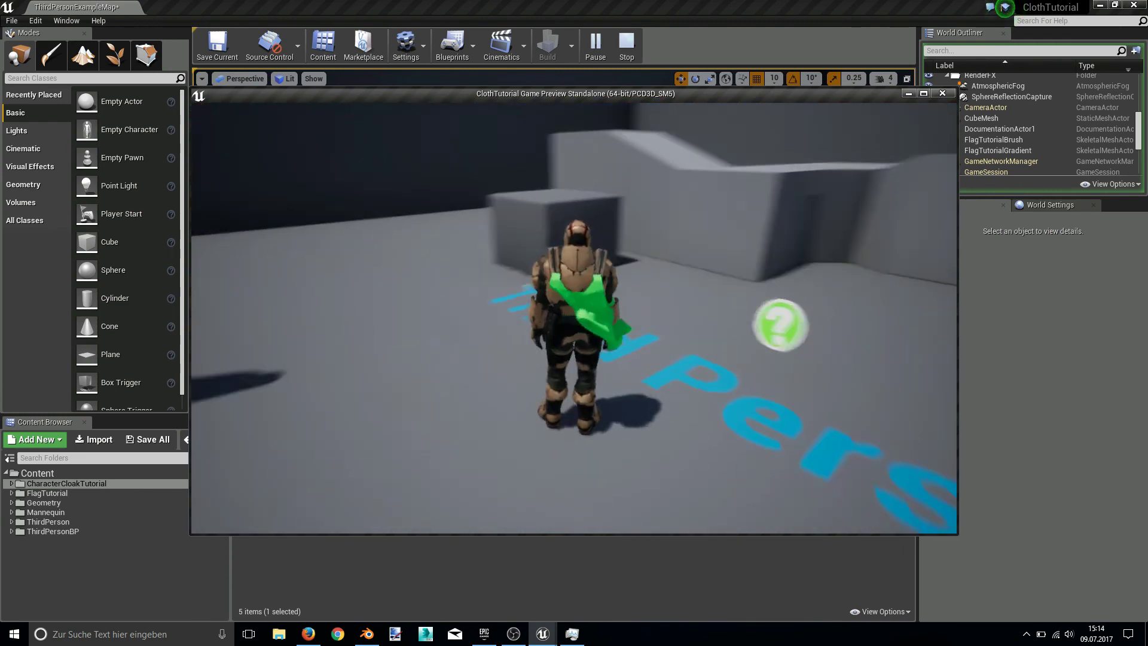
{"action": "key", "text": "a"}
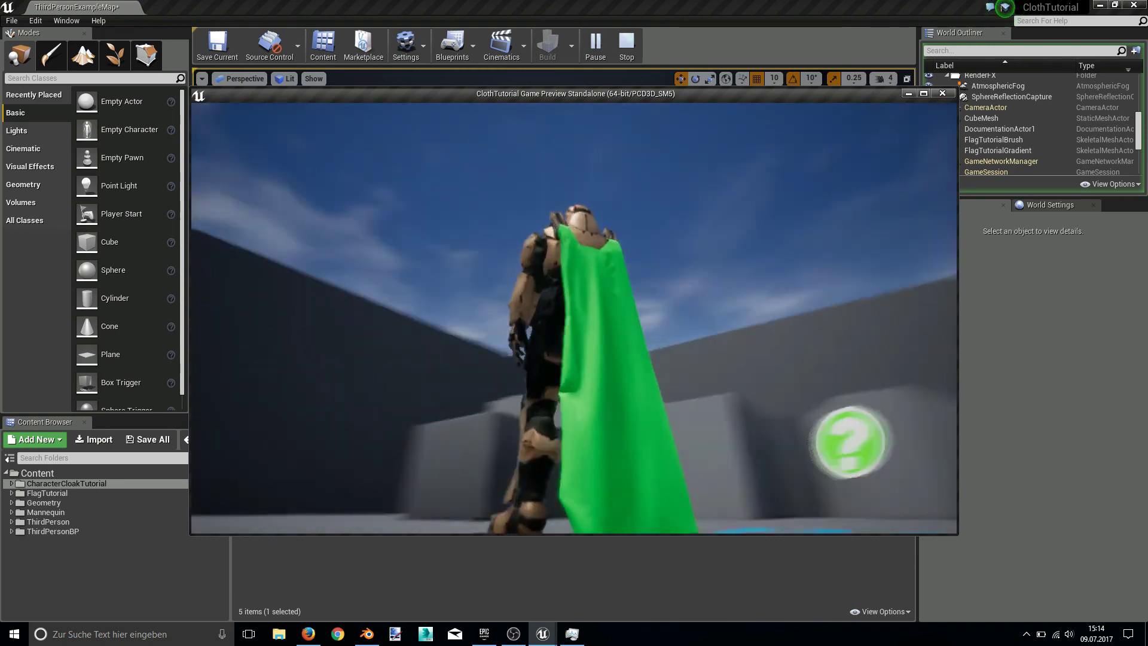
{"action": "key", "text": "w"}
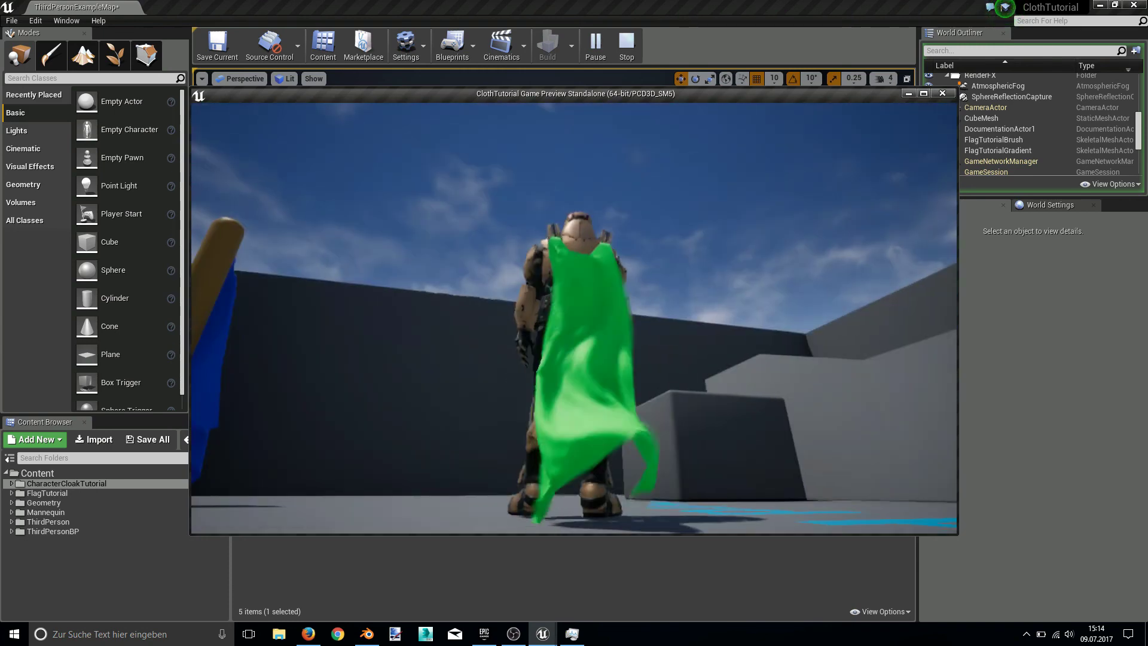
{"action": "key", "text": "w"}
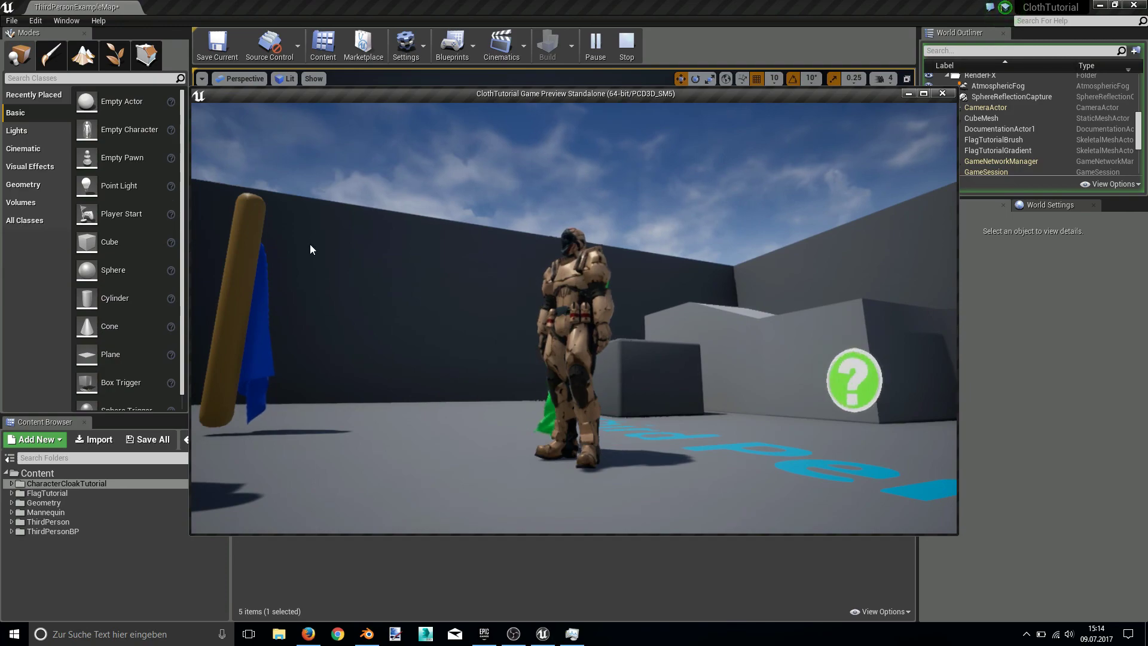
End the play session and switch to Firefox to view the cloth tutorial schedule image.
{"action": "key", "text": "Escape"}
{"action": "left_click", "coordinate": [308, 632]}
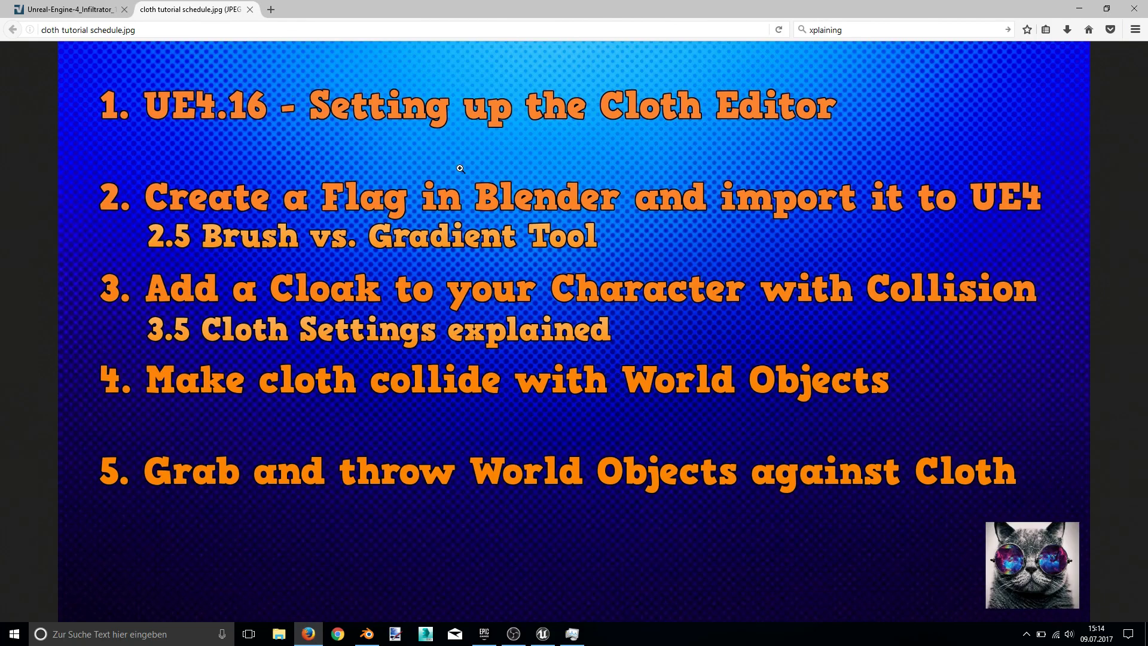